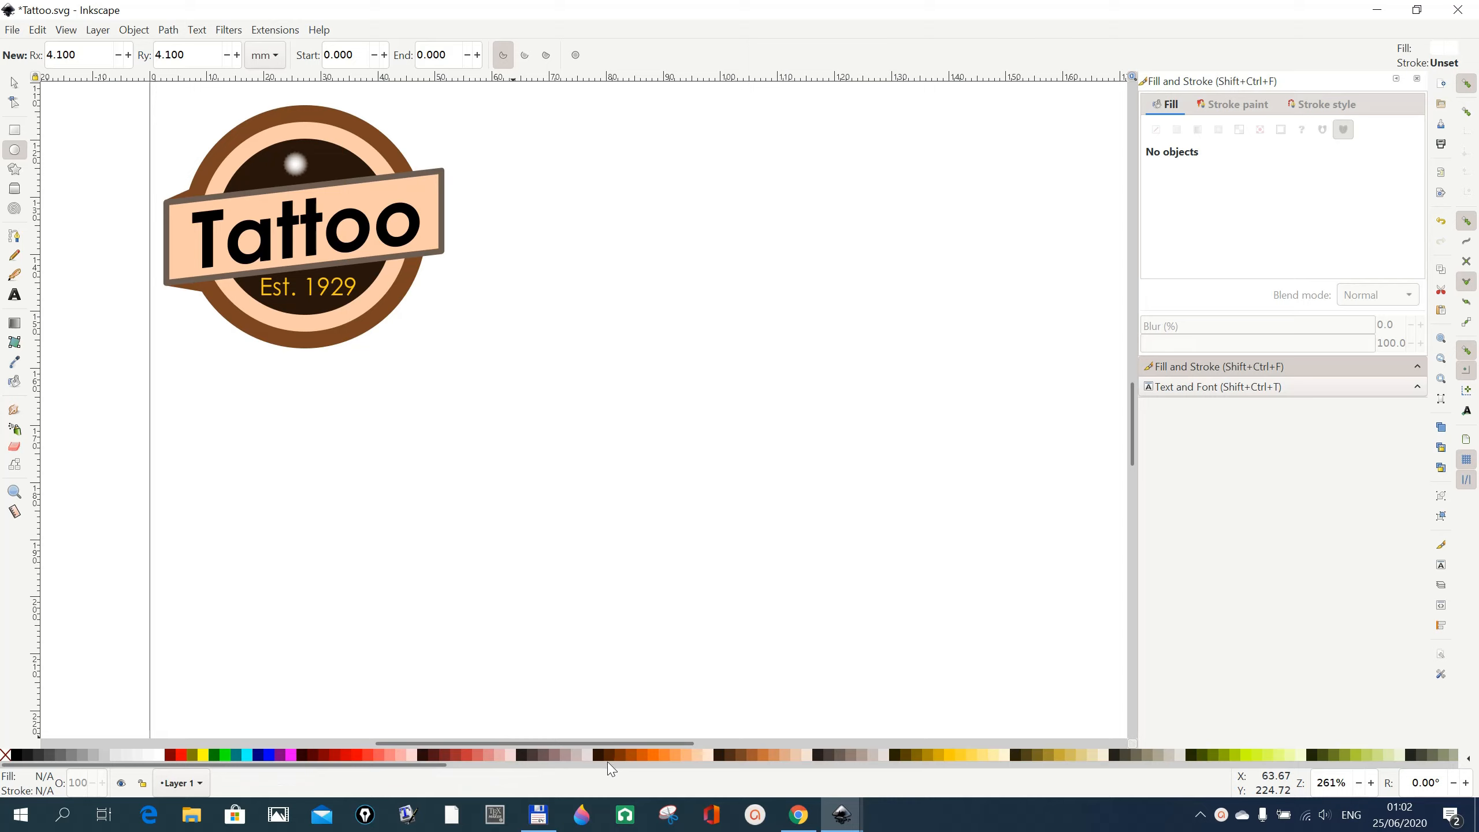
Draw a brown (#784421) circle about 42 mm in diameter on the empty canvas below and right of the sample logo
{"action": "left_click", "coordinate": [742, 756]}
{"action": "left_click_drag", "start_coordinate": [617, 369], "coordinate": [913, 611]}
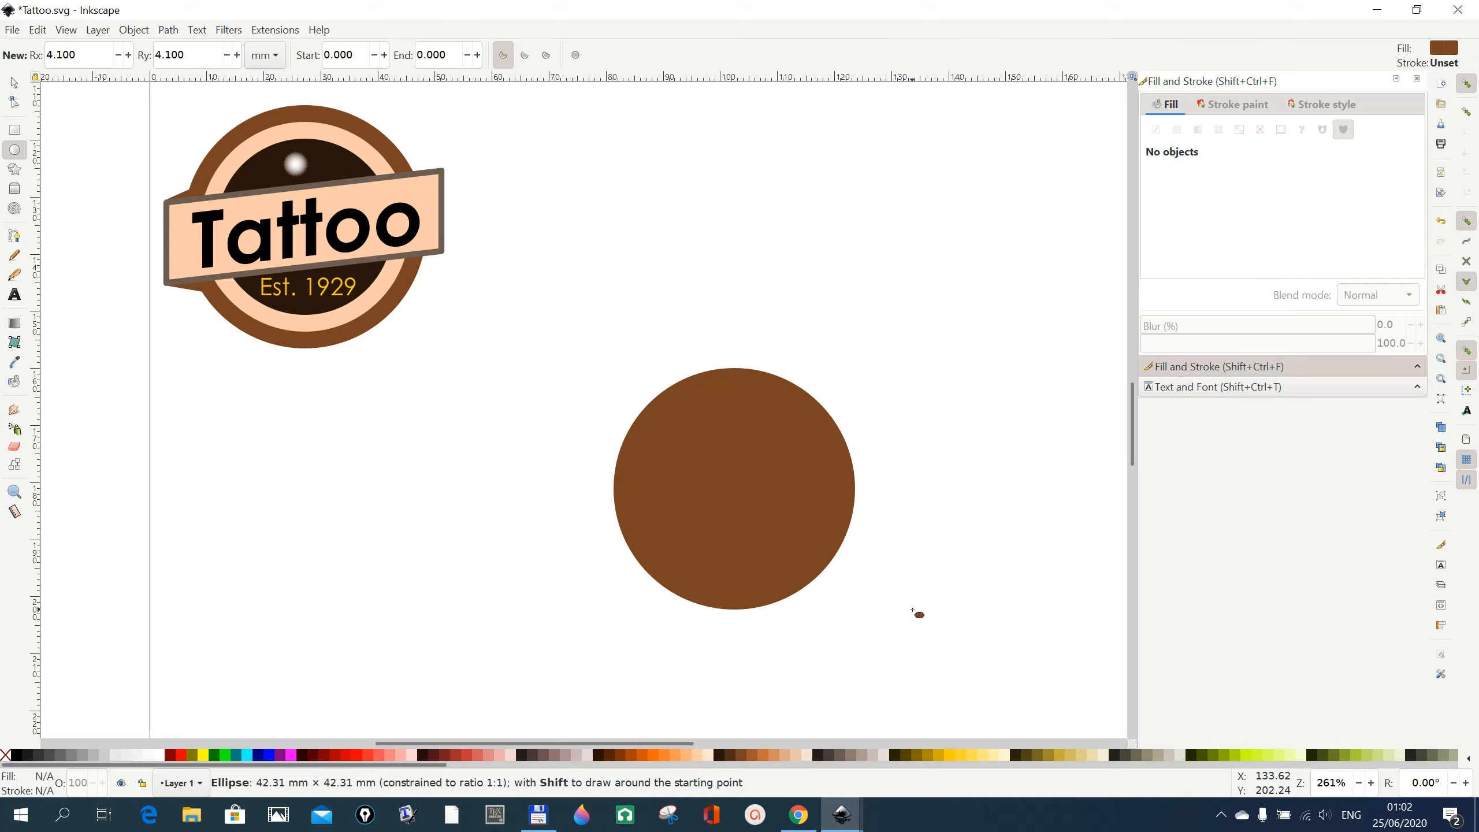
{"action": "left_click_drag", "start_coordinate": [913, 610], "coordinate": [914, 611]}
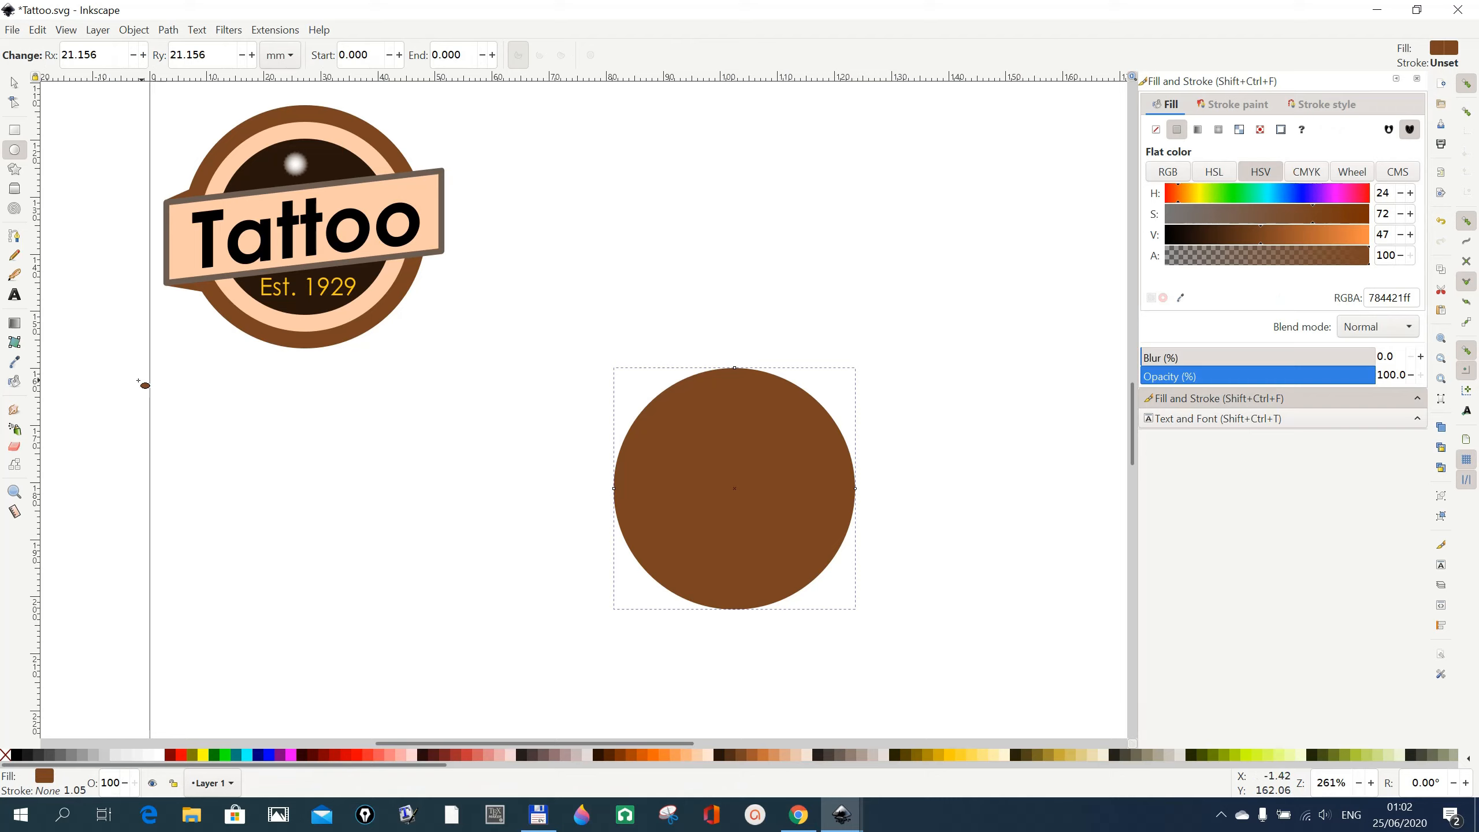
Duplicate the brown circle, fill the copy with peach #ffccaa, and scale it down concentrically to about 35 mm
{"action": "left_click", "coordinate": [13, 82]}
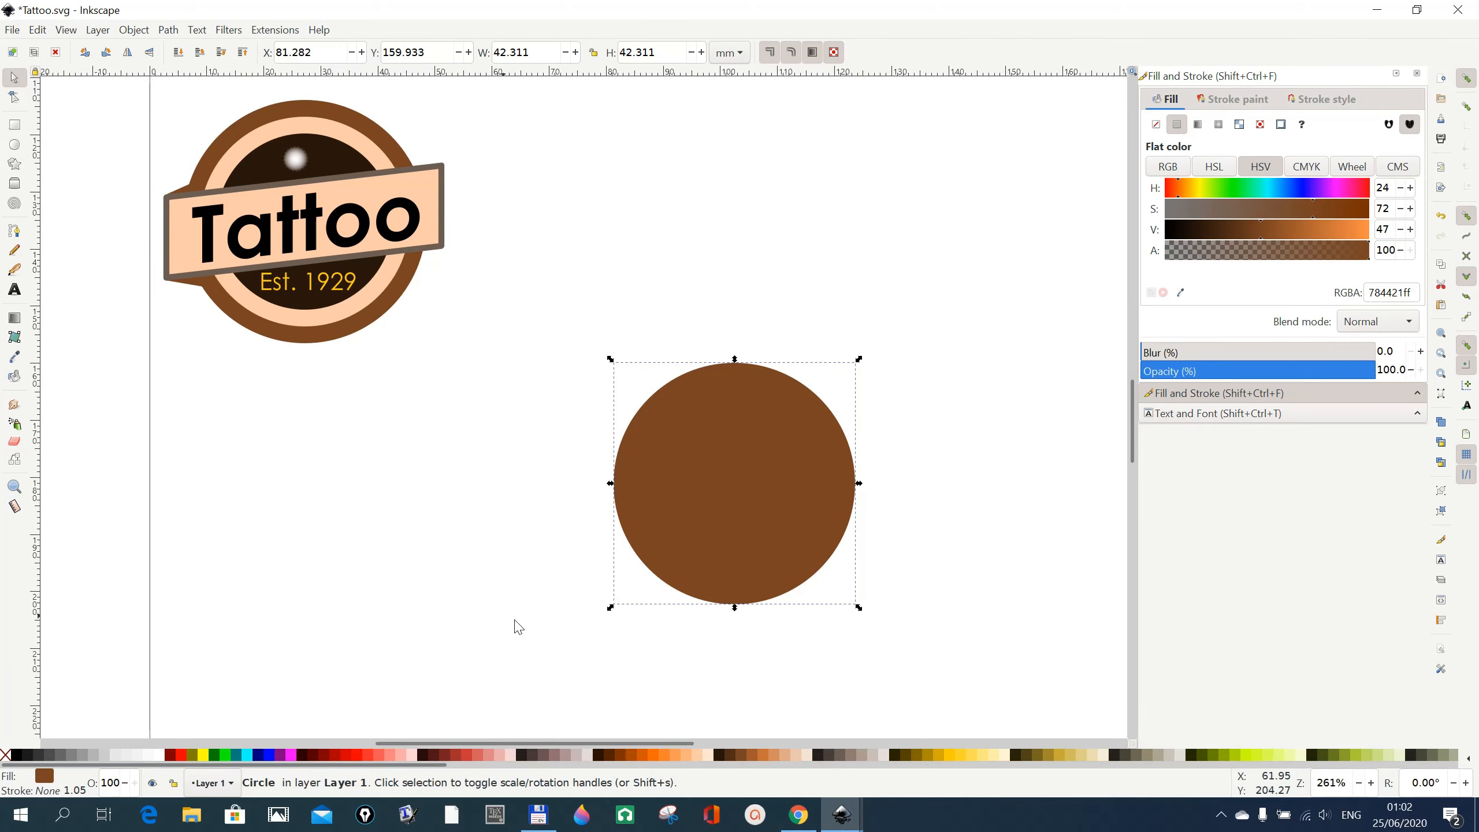
{"action": "left_click", "coordinate": [38, 30]}
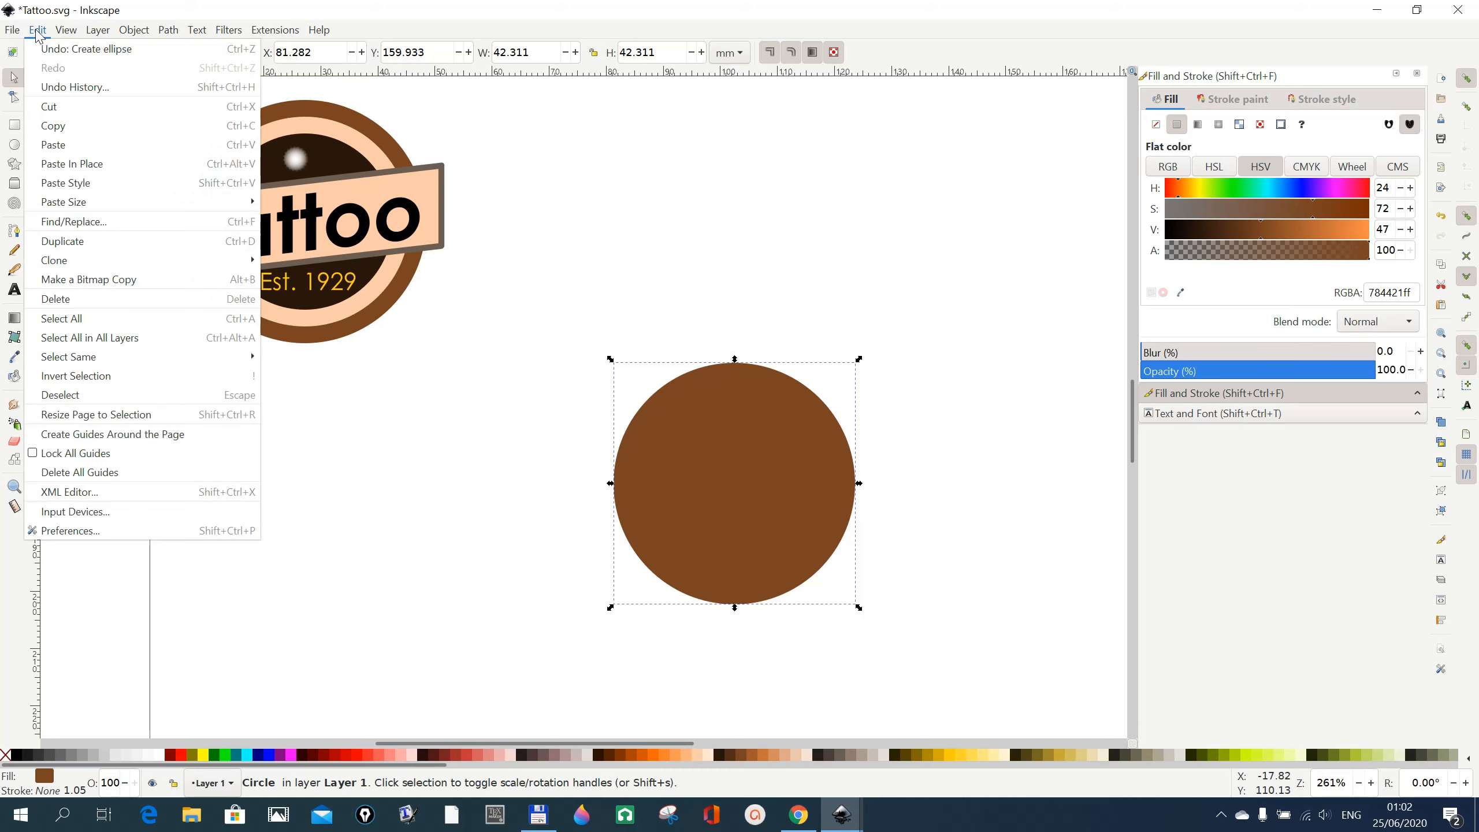
{"action": "left_click", "coordinate": [78, 241]}
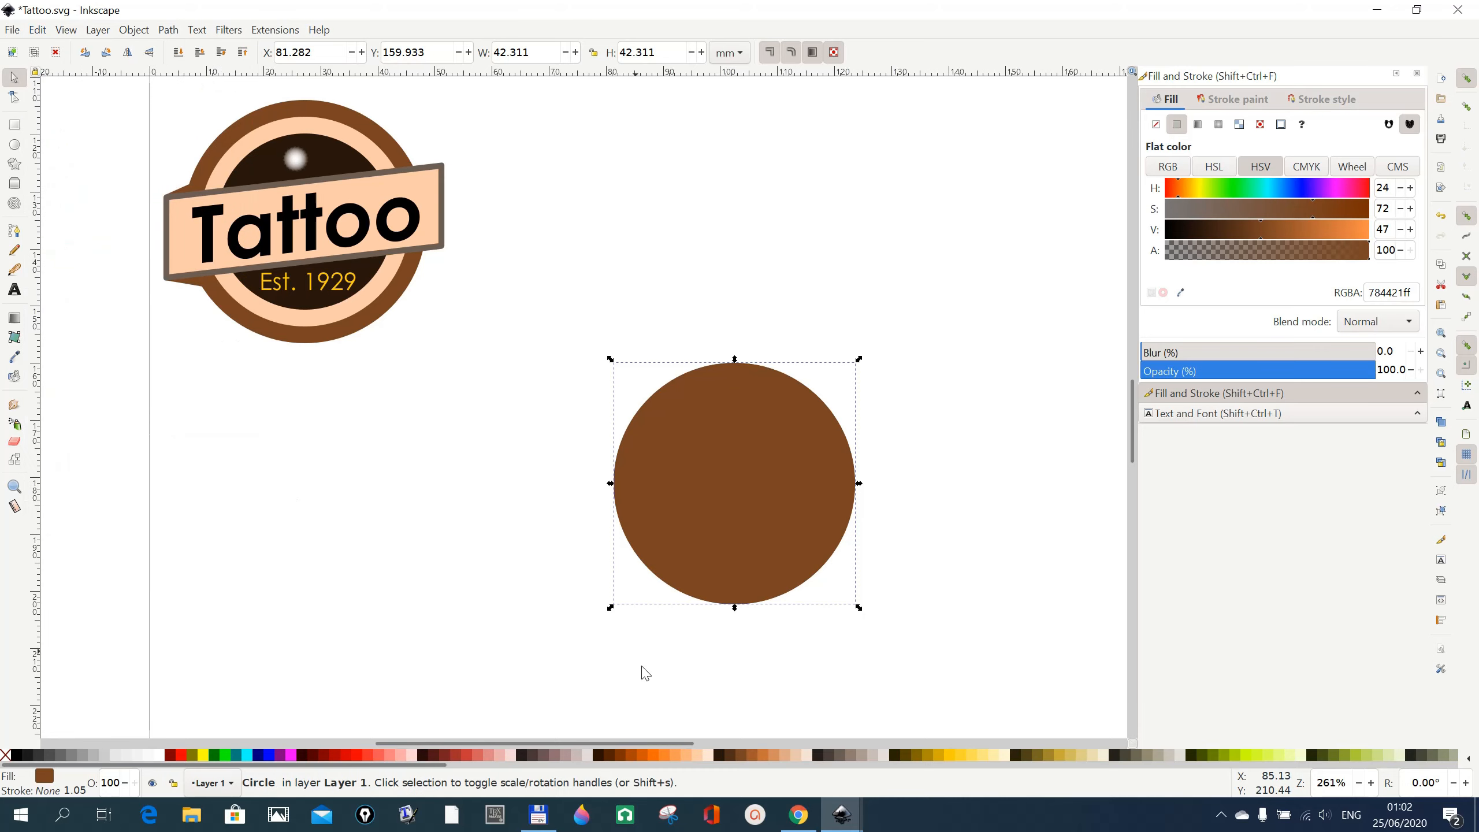
{"action": "left_click", "coordinate": [697, 756]}
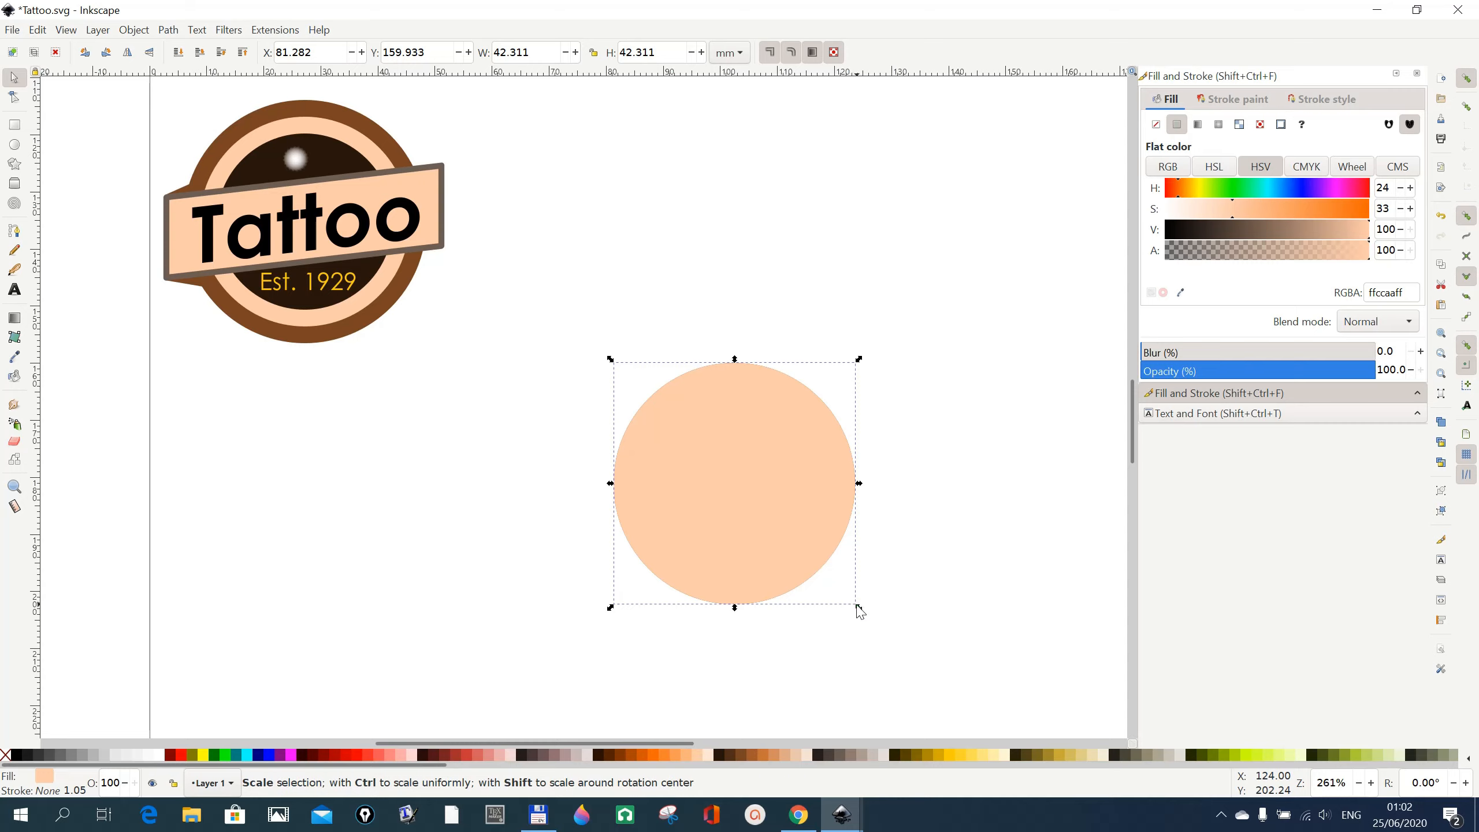
{"action": "left_click_drag", "start_coordinate": [859, 607], "coordinate": [843, 602]}
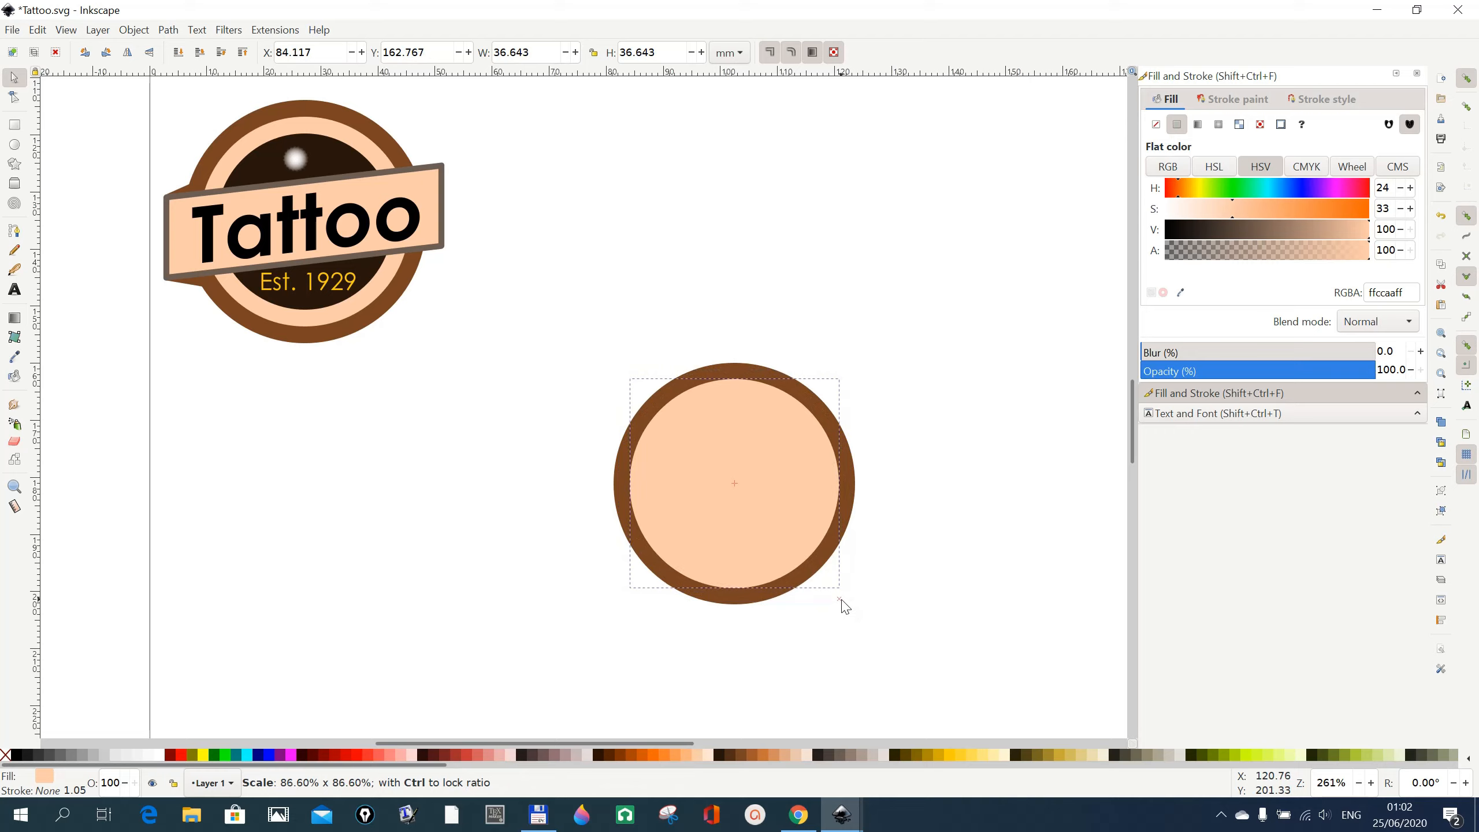
{"action": "left_click_drag", "start_coordinate": [843, 602], "coordinate": [838, 601]}
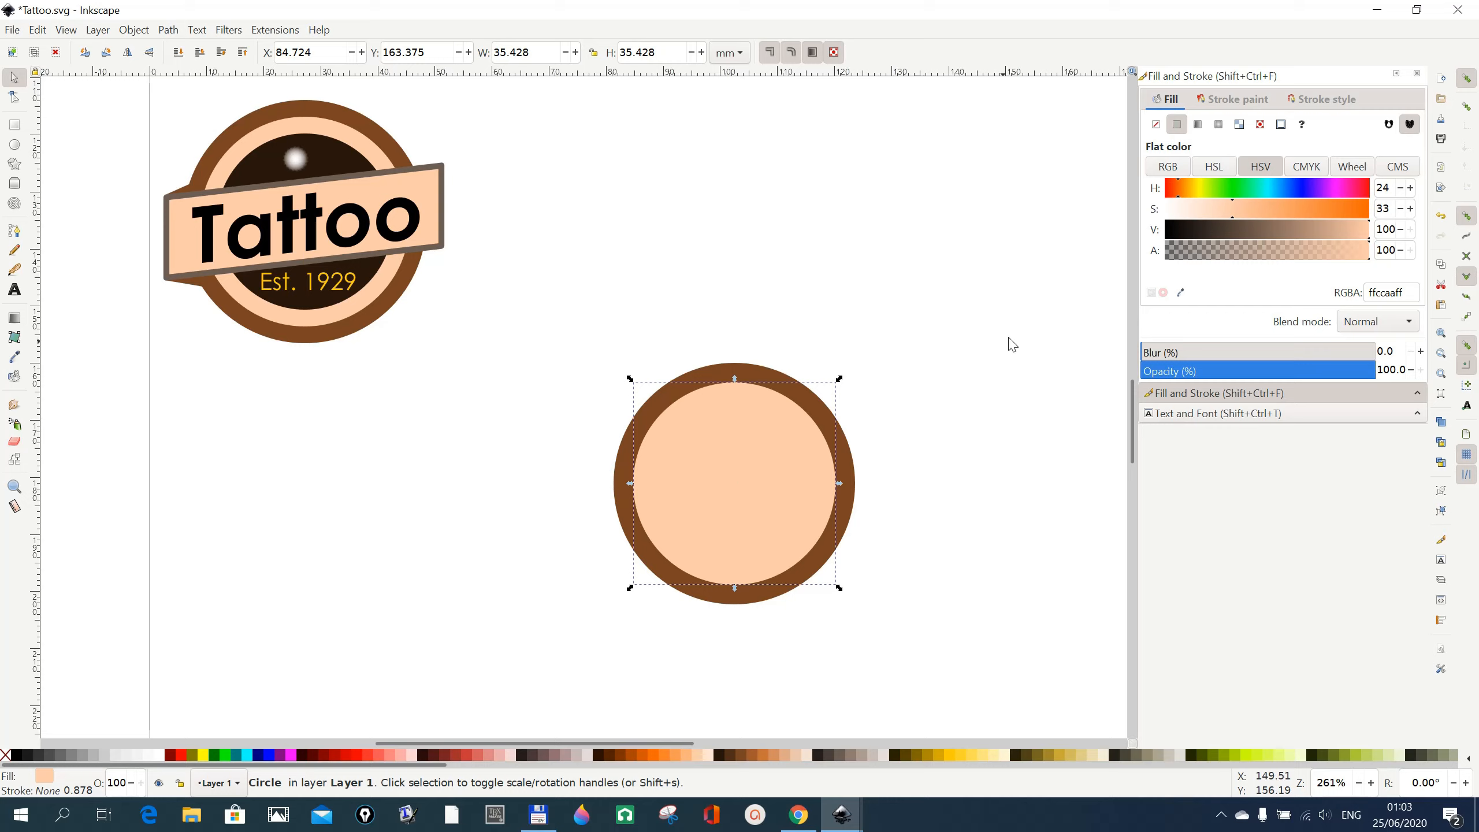
Duplicate the peach circle, fill the copy with dark brown #28170b, and scale it down concentrically to about 30 mm
{"action": "left_click", "coordinate": [1470, 81]}
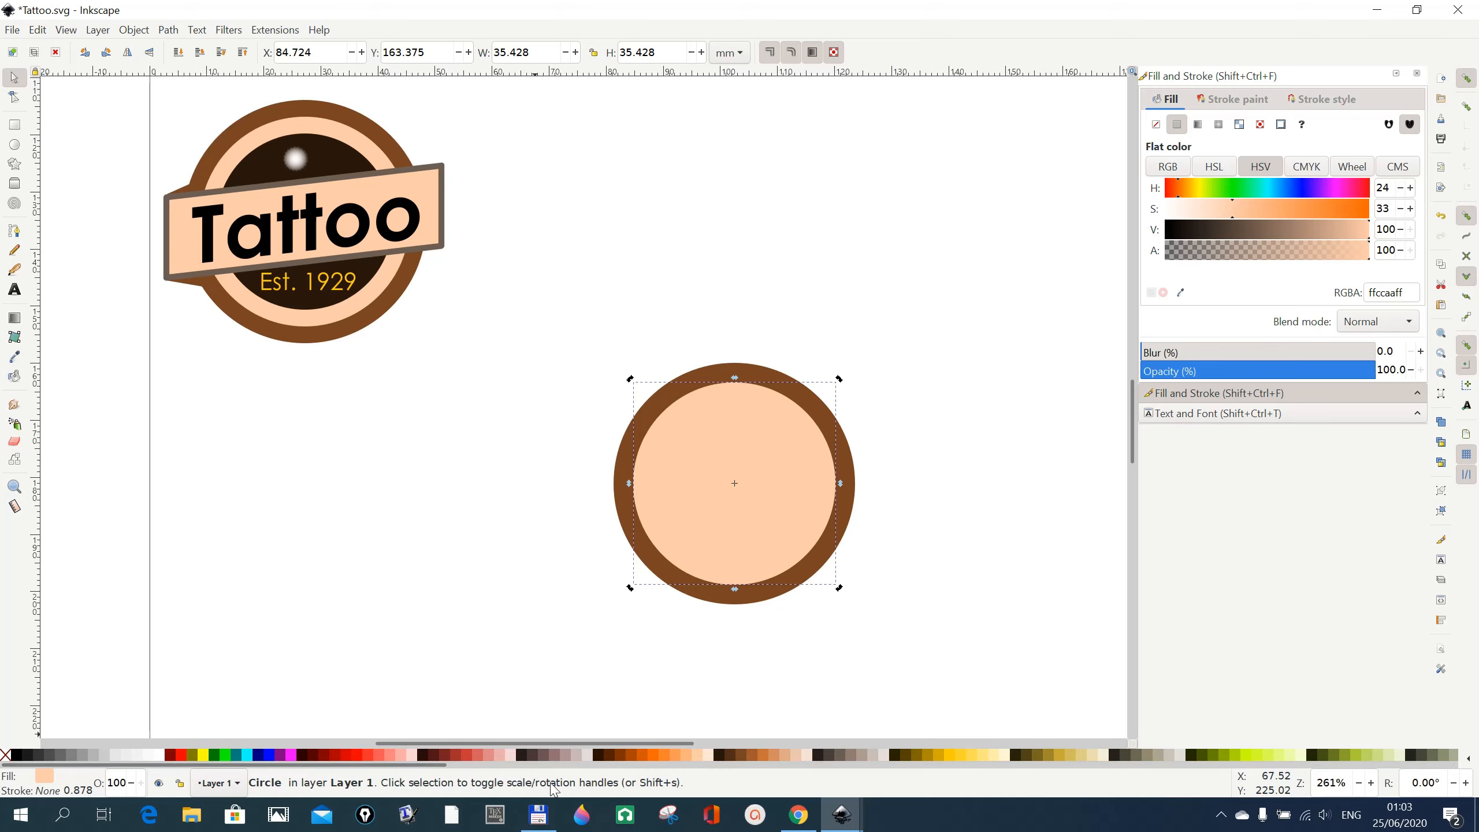
{"action": "left_click", "coordinate": [721, 758]}
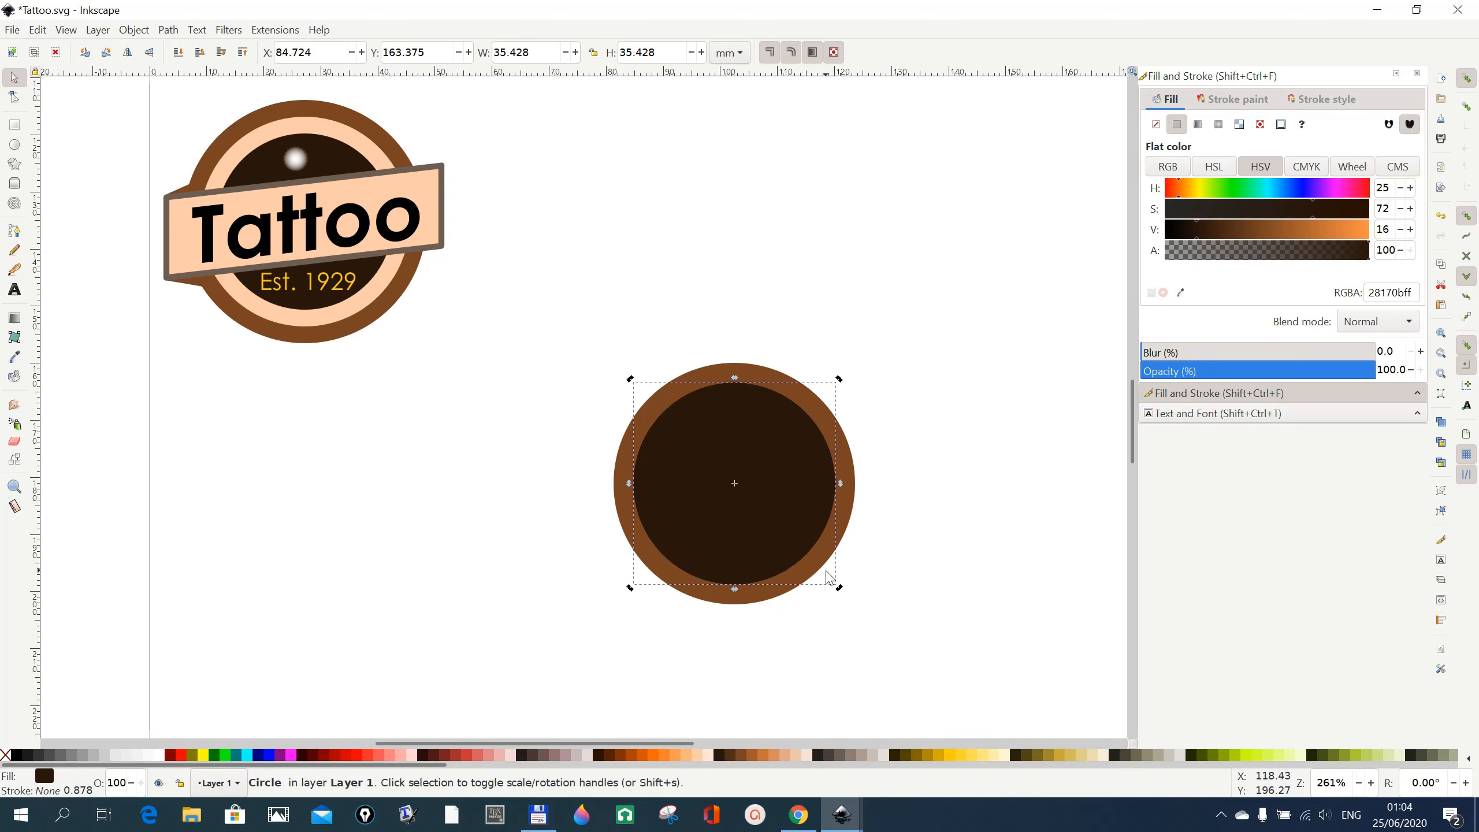
{"action": "left_click", "coordinate": [832, 585]}
{"action": "left_click", "coordinate": [802, 531]}
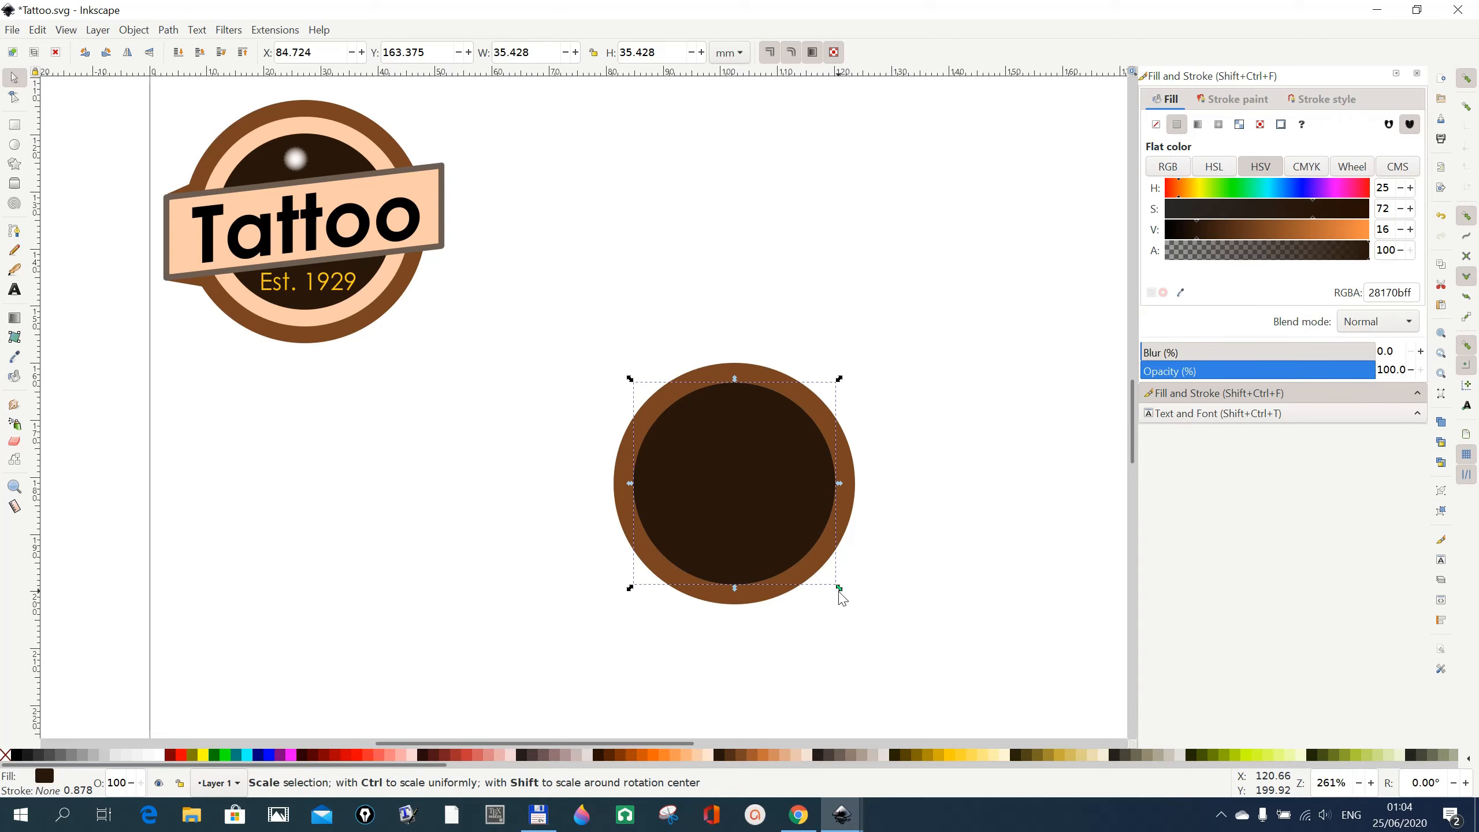
{"action": "left_click_drag", "start_coordinate": [838, 587], "coordinate": [827, 585]}
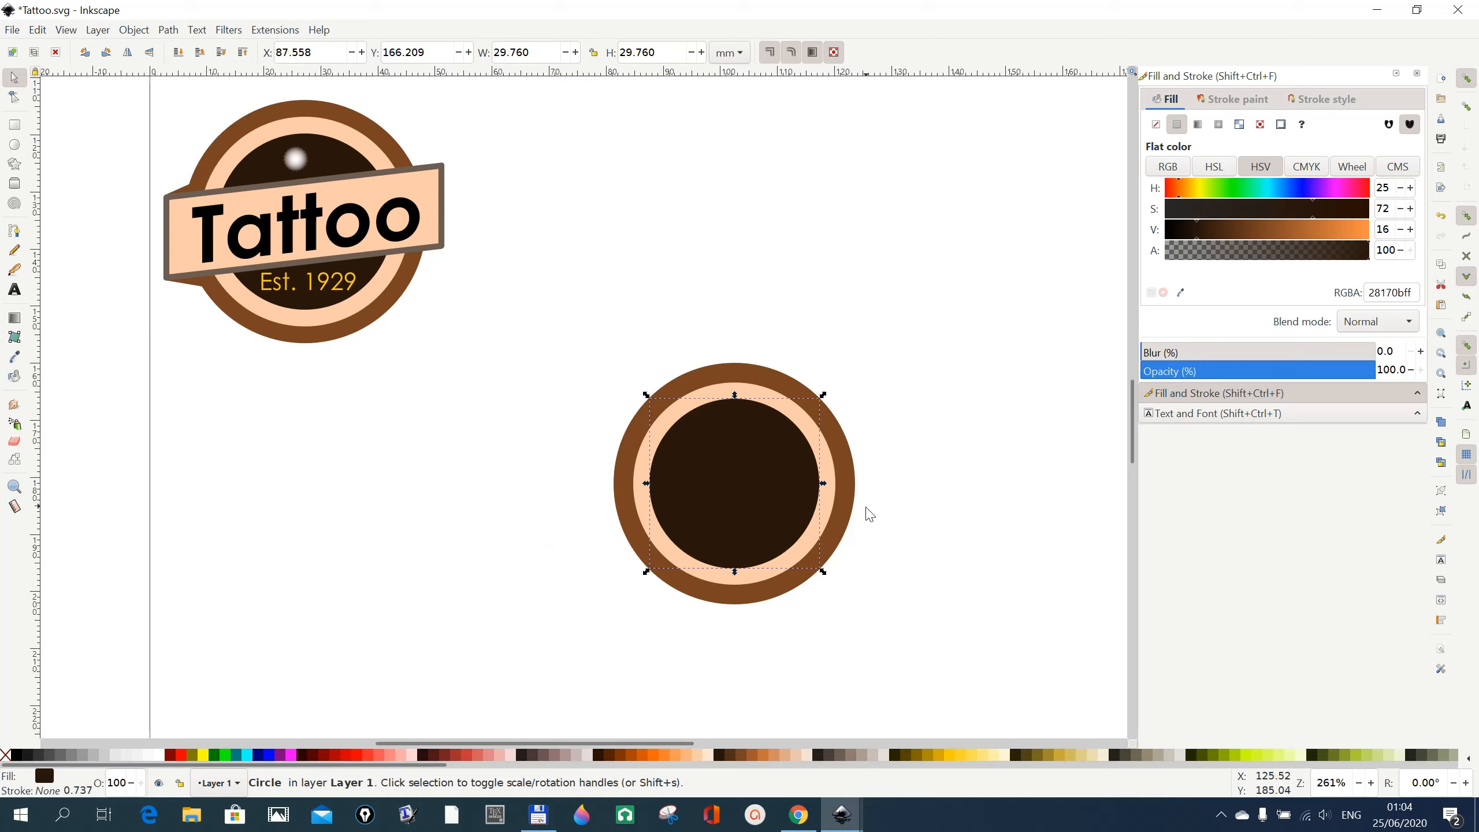
Draw a peach (#ffccaa) rectangle about 51 by 16 mm across the circles as a banner, keeping the inner circle dark brown
{"action": "left_click", "coordinate": [16, 127]}
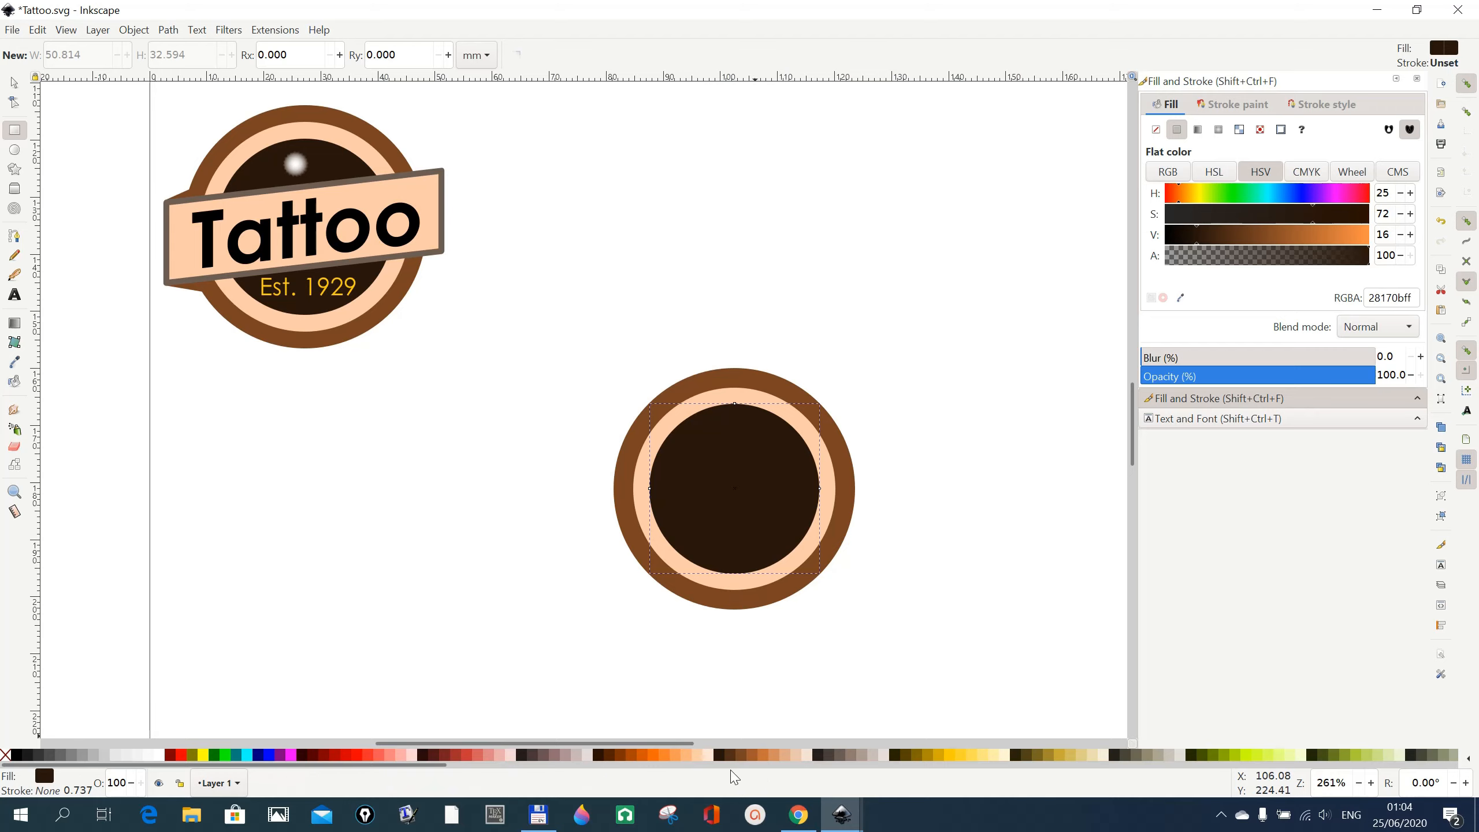
{"action": "left_click", "coordinate": [699, 755]}
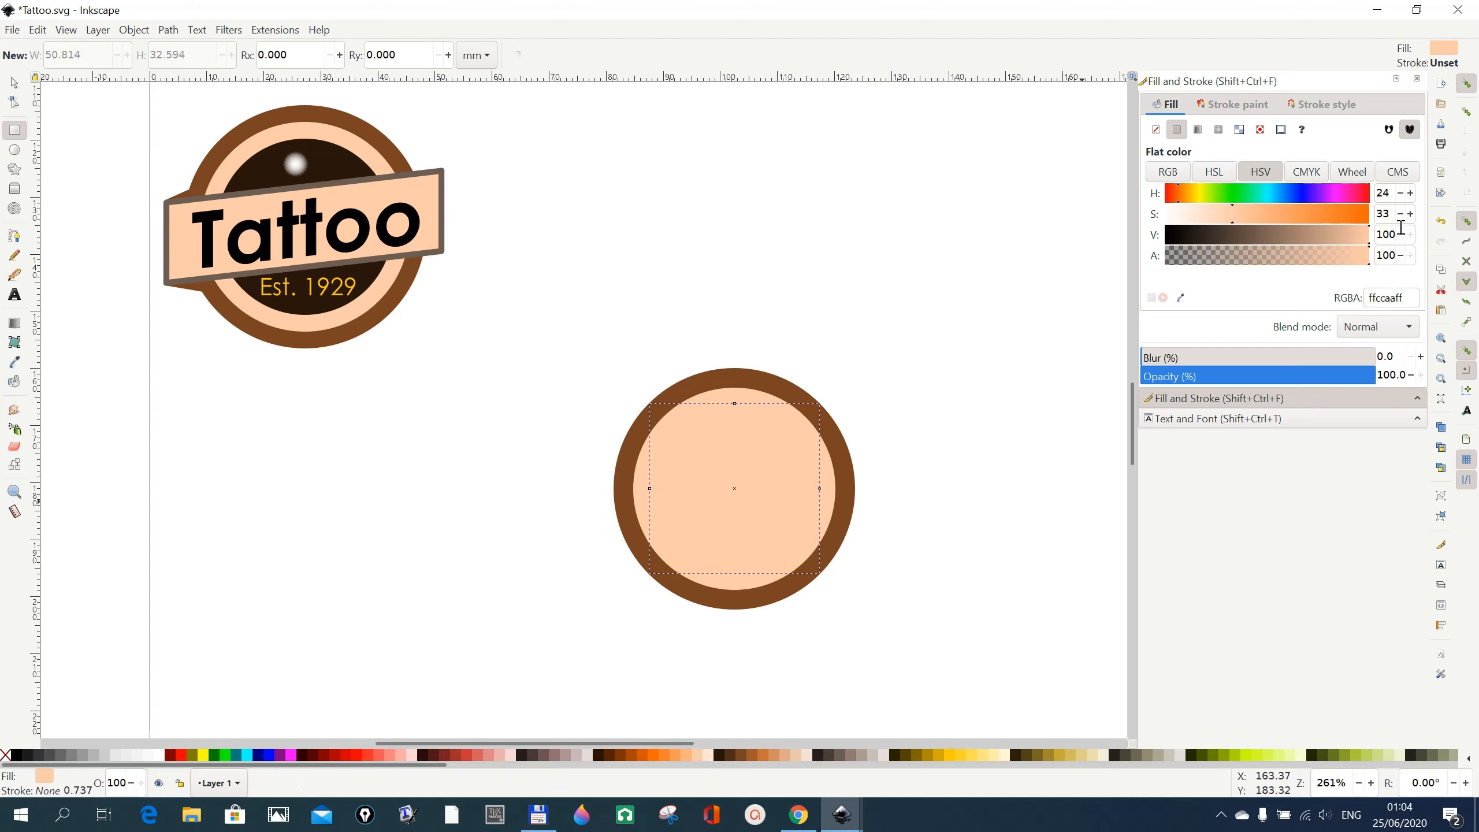
{"action": "left_click", "coordinate": [1442, 222]}
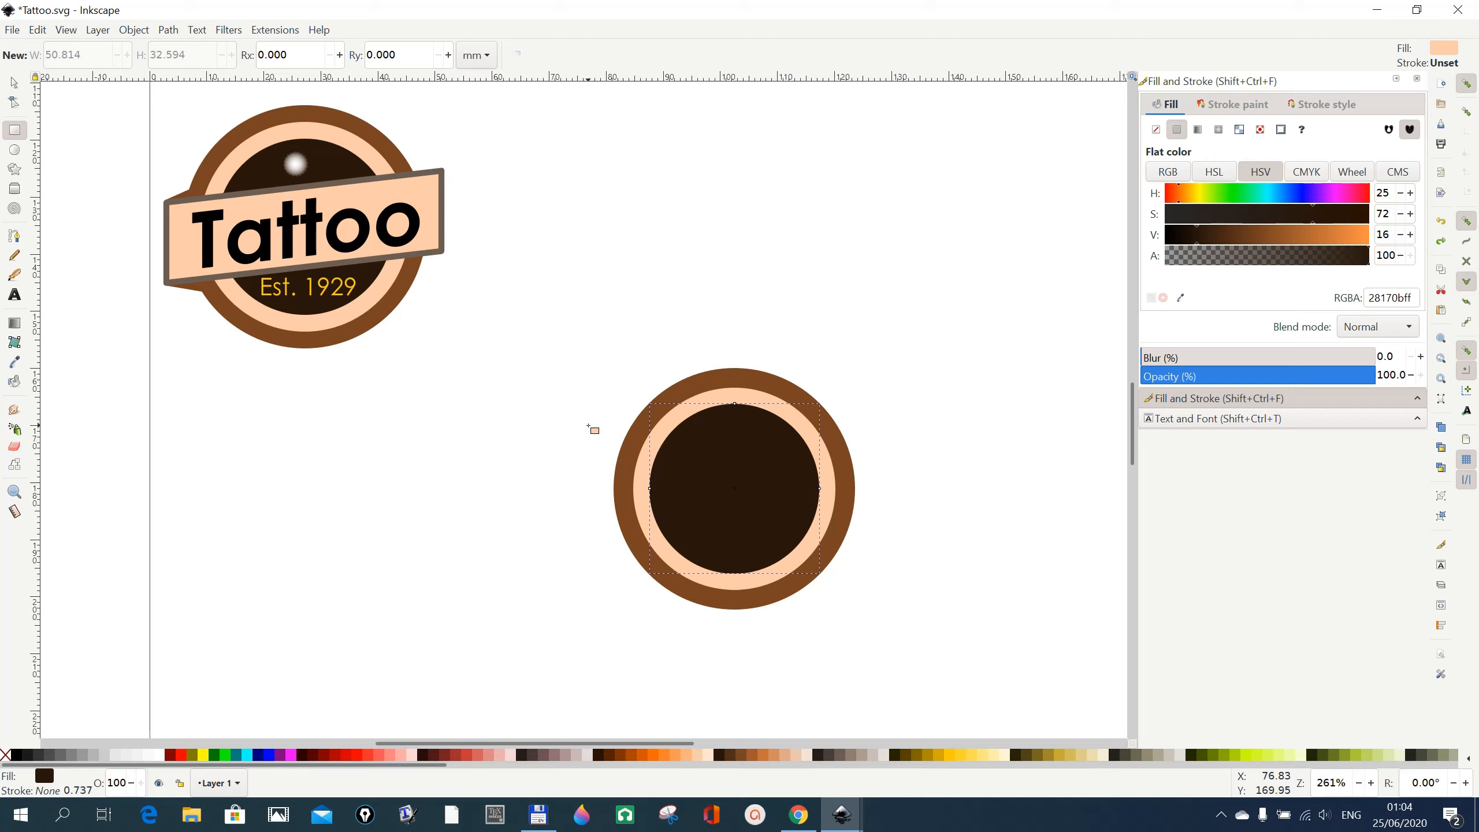
{"action": "mouse_move", "coordinate": [589, 426]}
{"action": "left_mouse_down"}
{"action": "mouse_move", "coordinate": [595, 502]}
{"action": "mouse_move", "coordinate": [651, 527]}
{"action": "mouse_move", "coordinate": [884, 539]}
{"action": "mouse_move", "coordinate": [881, 514]}
{"action": "left_mouse_up"}
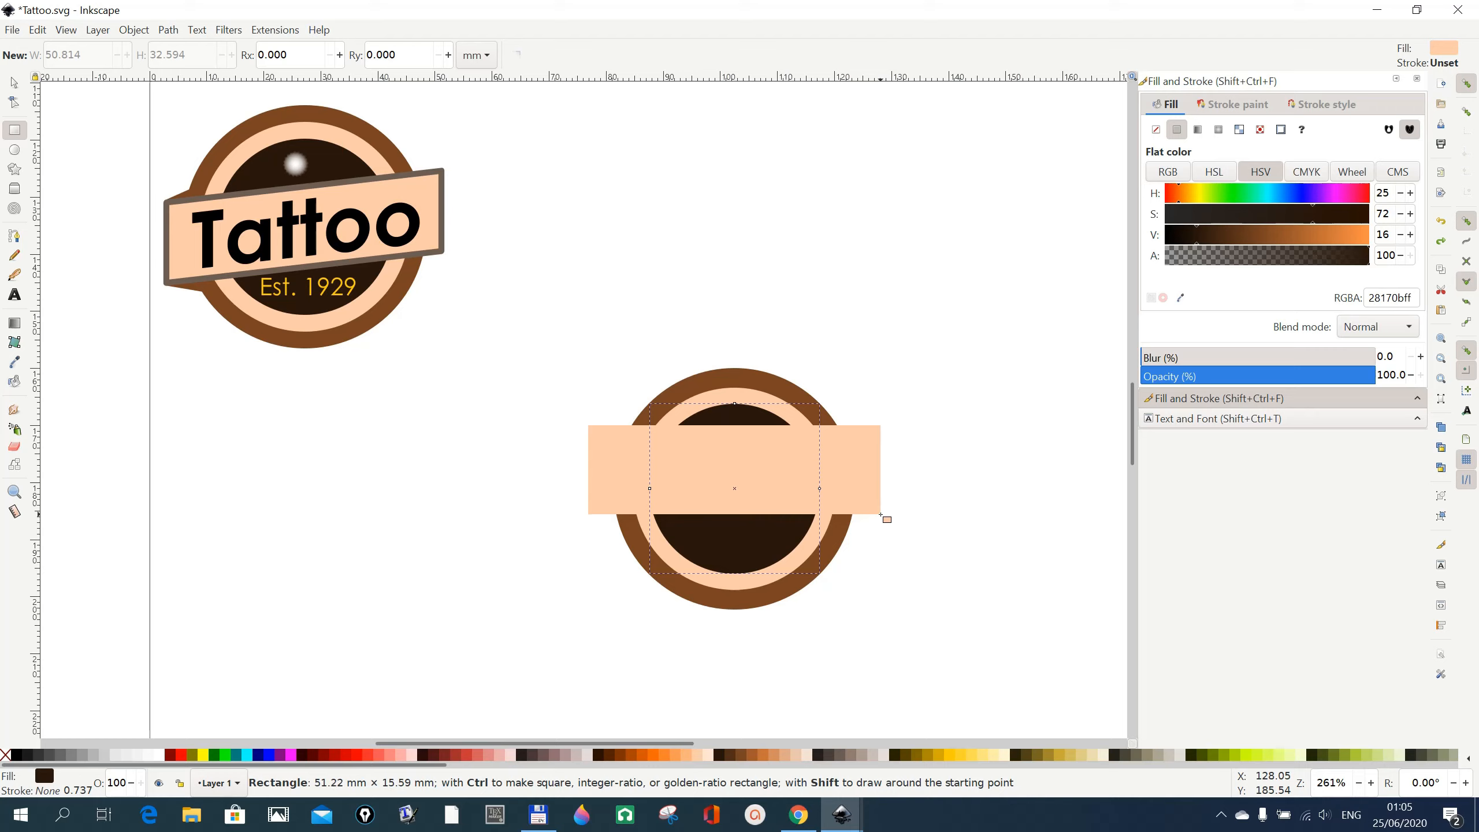
{"action": "left_click_drag", "start_coordinate": [880, 514], "coordinate": [880, 516]}
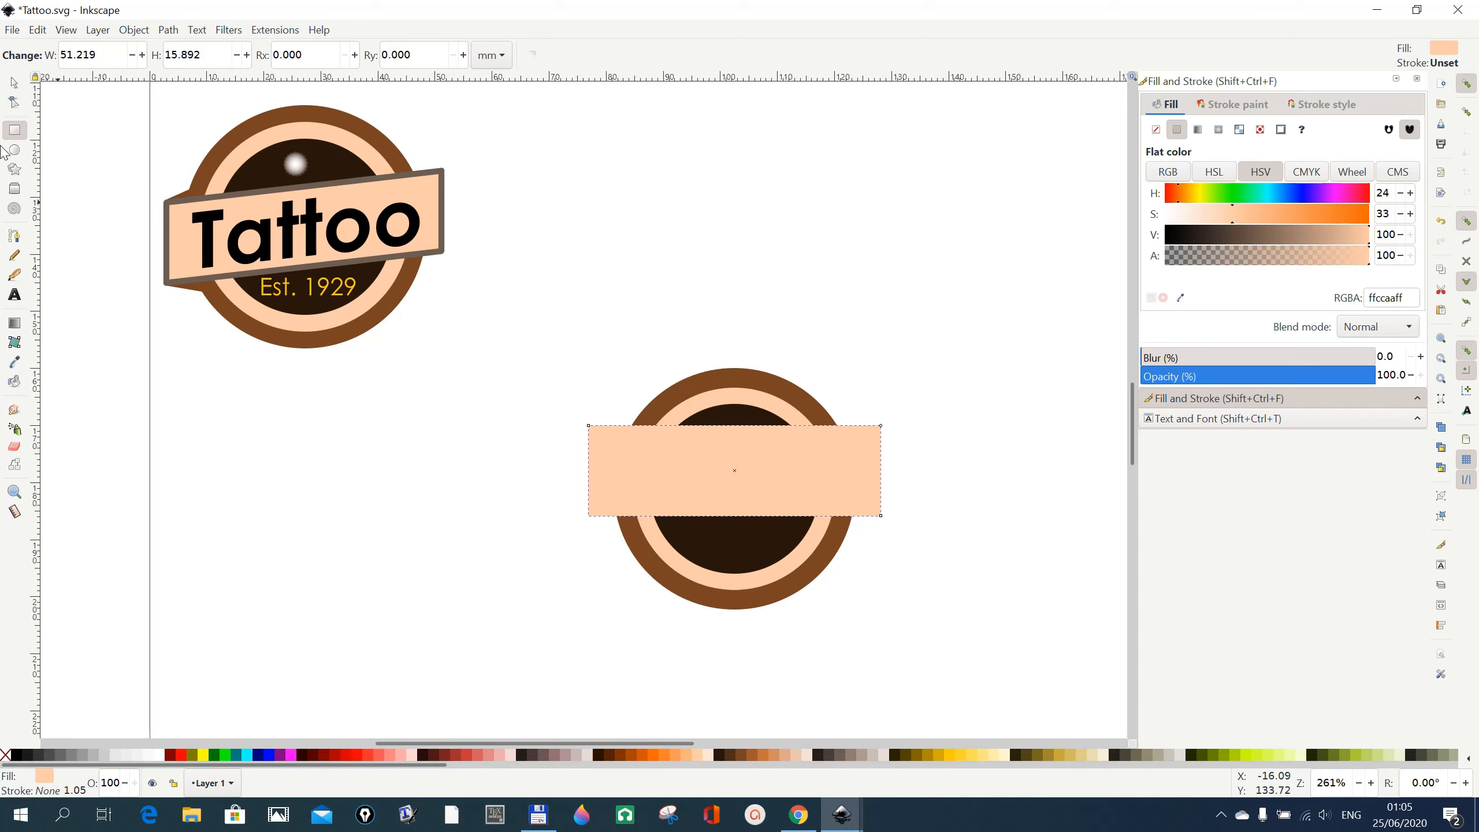
Move the peach banner rectangle down so its midpoint snaps to the centre of the circles
{"action": "left_click", "coordinate": [14, 83]}
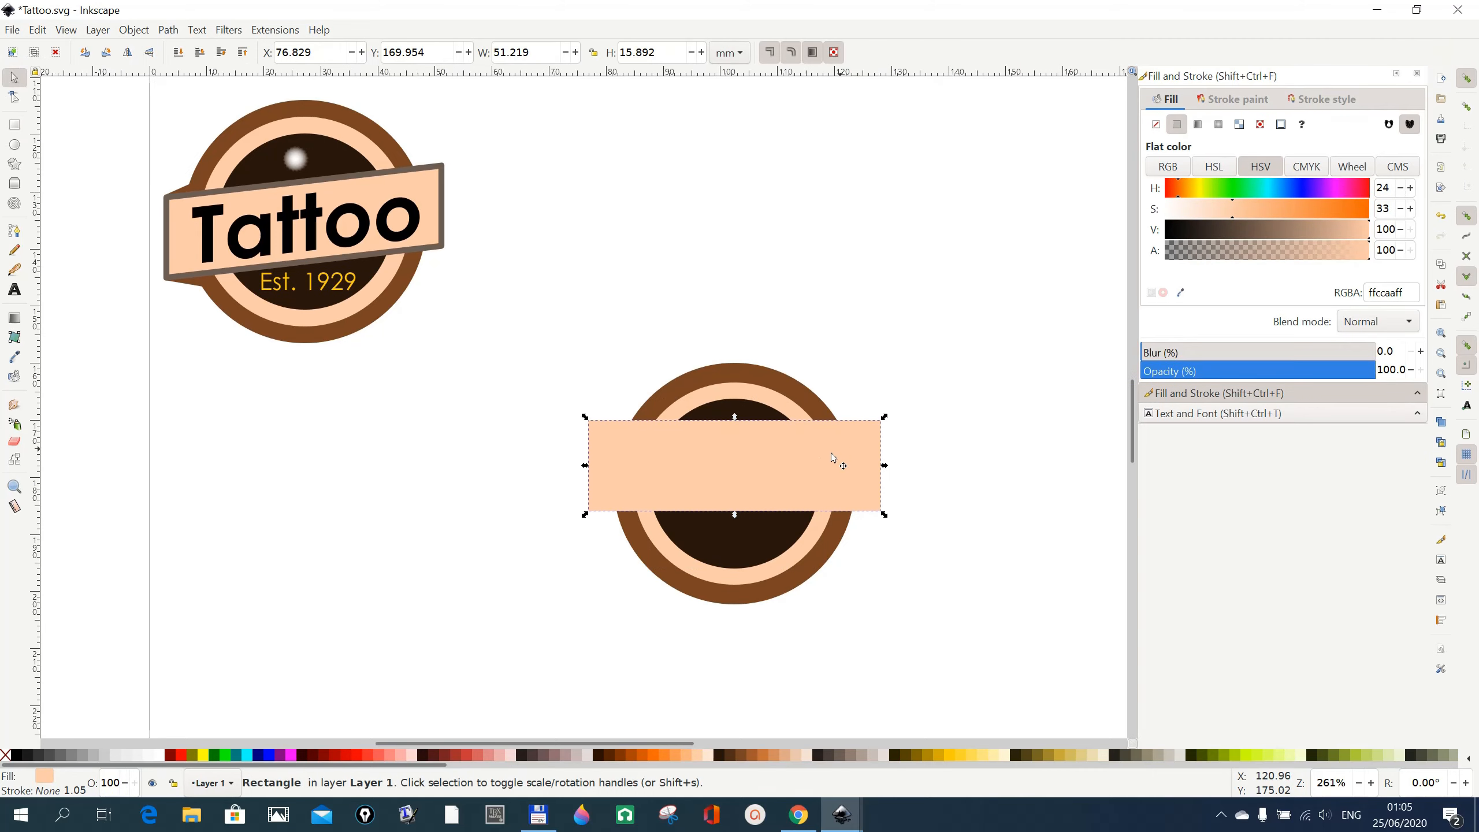
{"action": "left_click_drag", "start_coordinate": [767, 467], "coordinate": [768, 484]}
{"action": "left_click", "coordinate": [919, 547]}
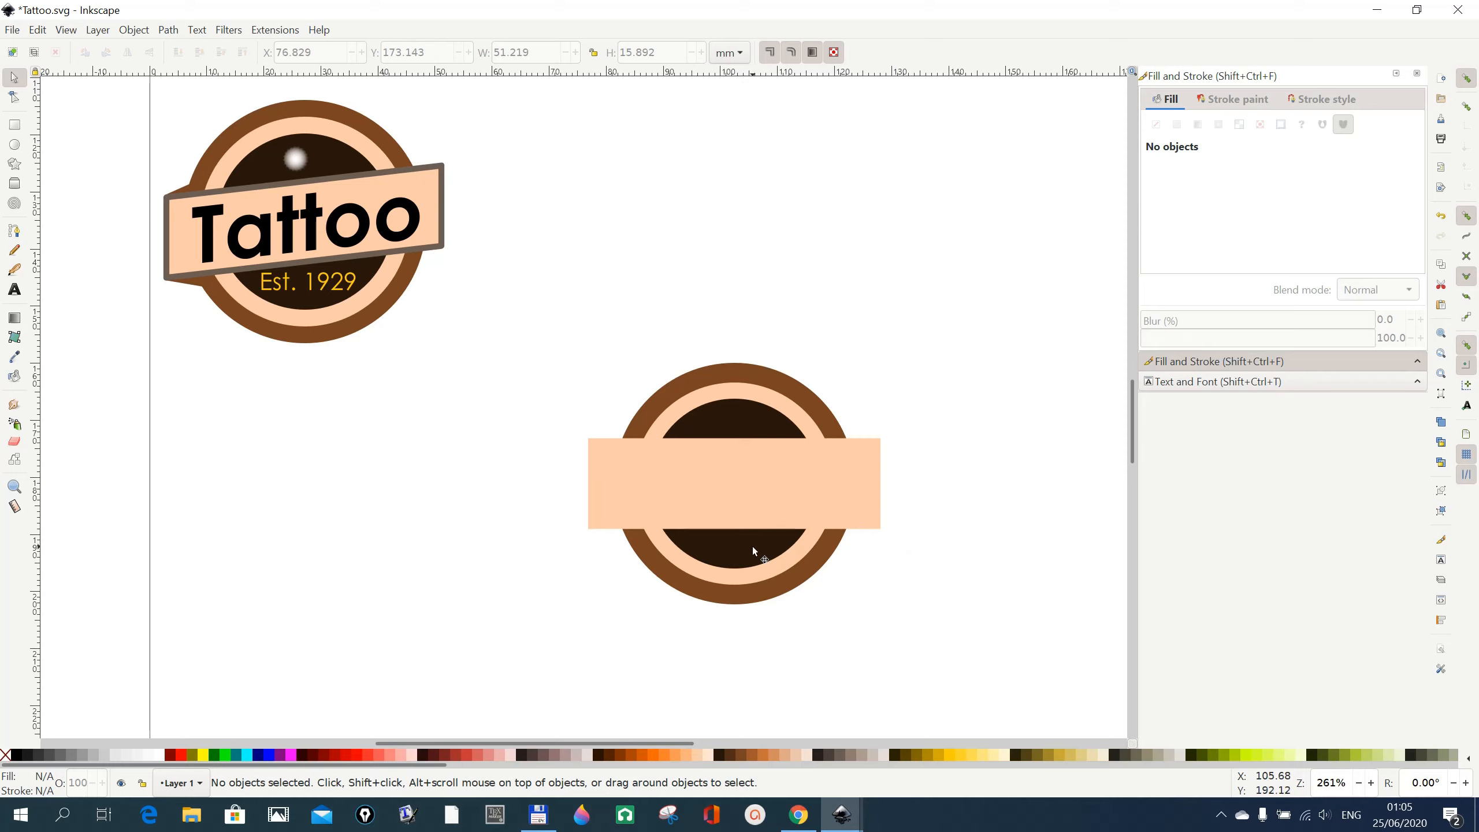
Scale the banner rectangle down proportionally around its centre to about 48 by 15 mm
{"action": "left_click", "coordinate": [775, 502]}
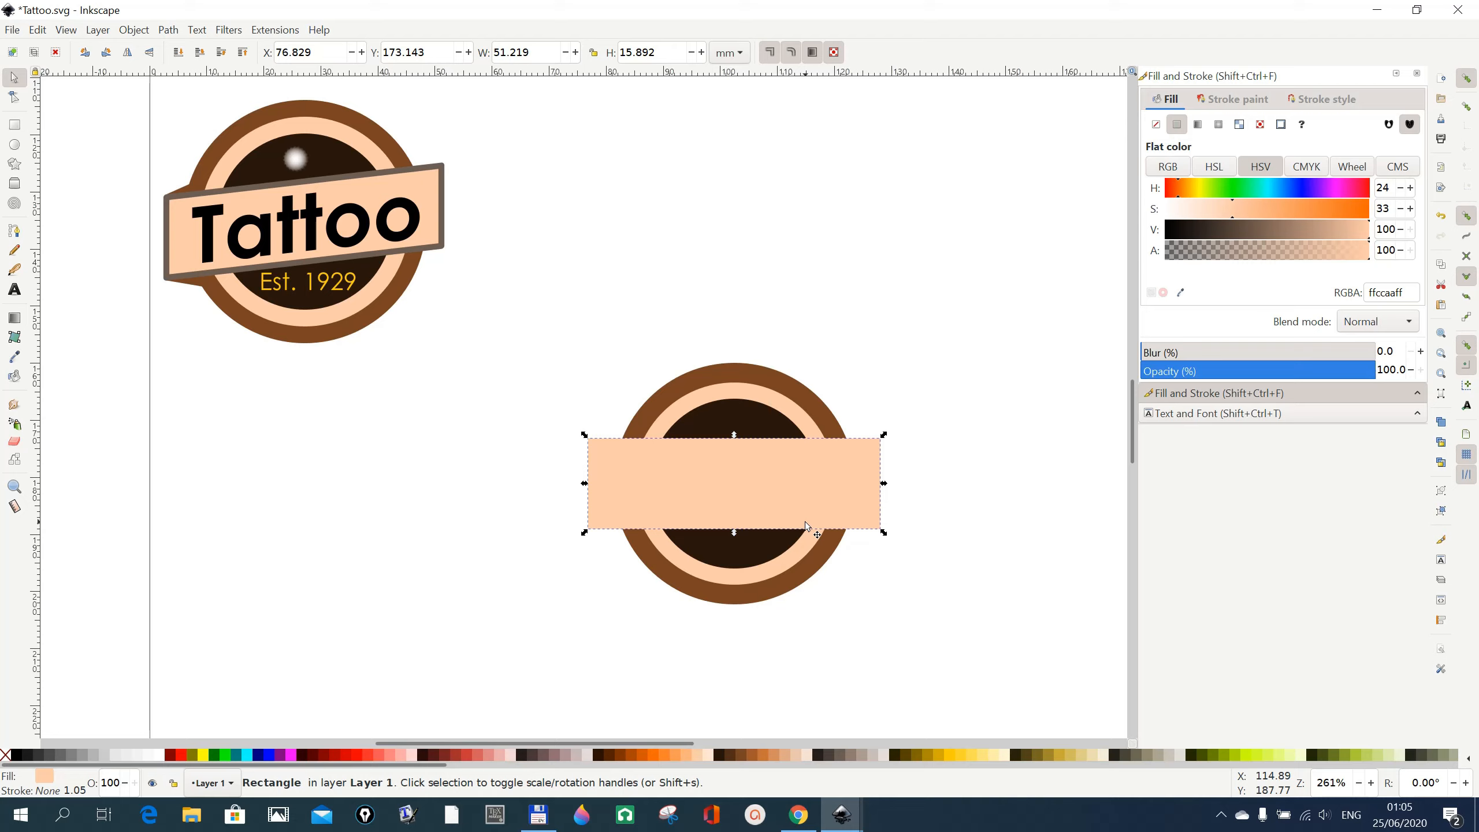
{"action": "key", "text": "shift"}
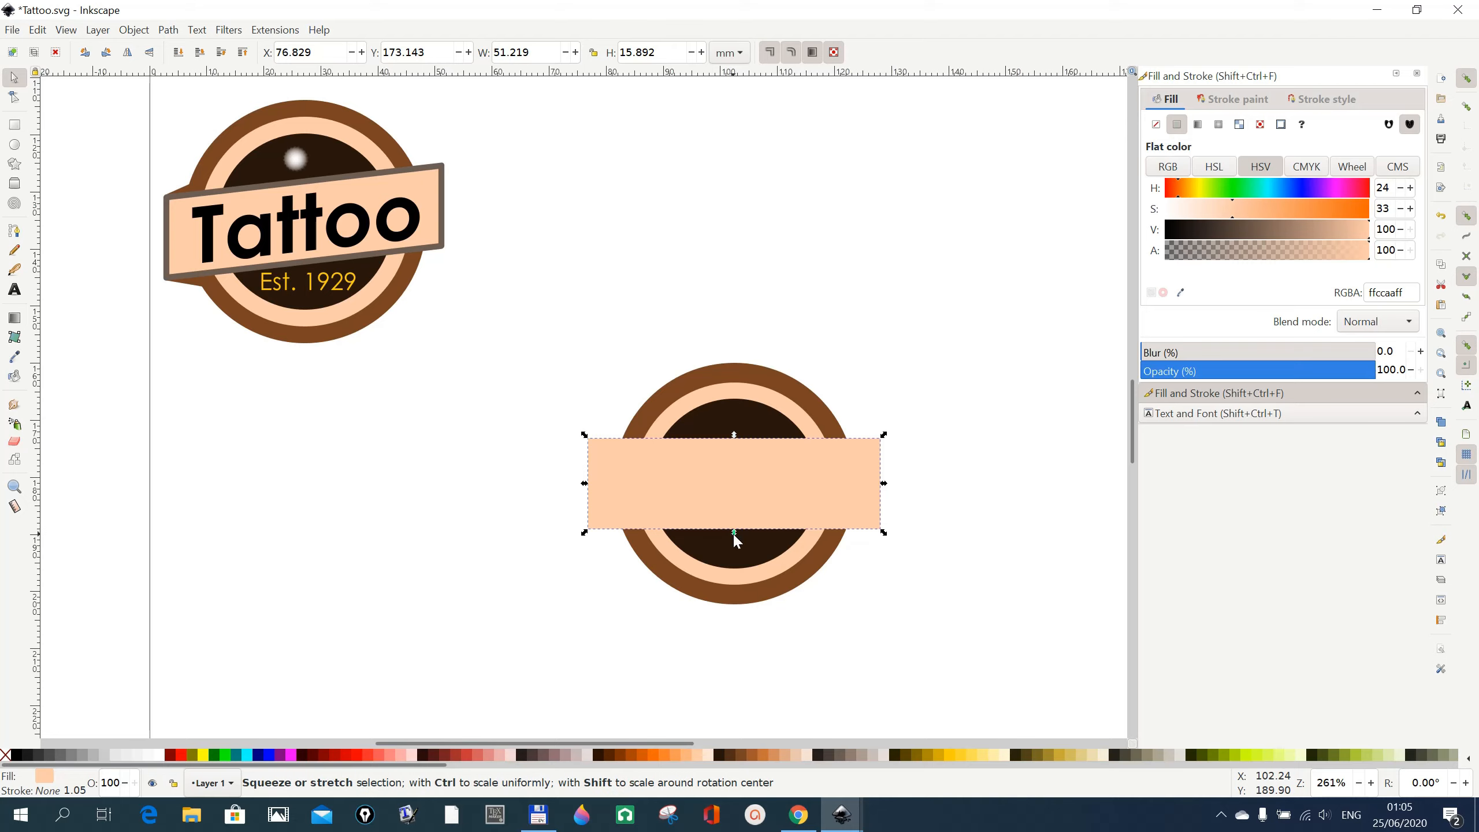
{"action": "left_click_drag", "start_coordinate": [734, 534], "coordinate": [735, 534]}
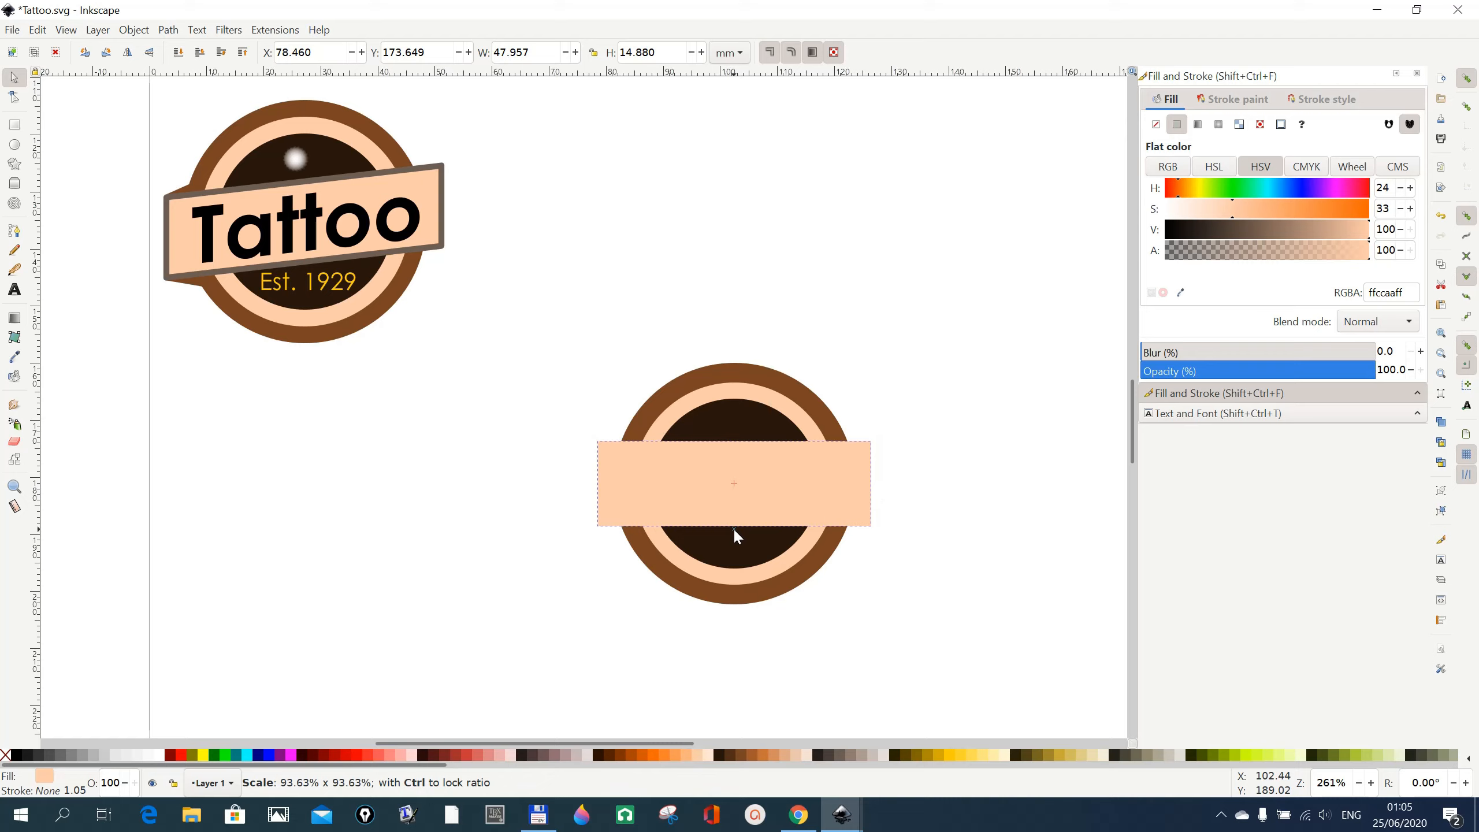
{"action": "left_click_drag", "start_coordinate": [735, 532], "coordinate": [735, 532]}
{"action": "left_click", "coordinate": [860, 632]}
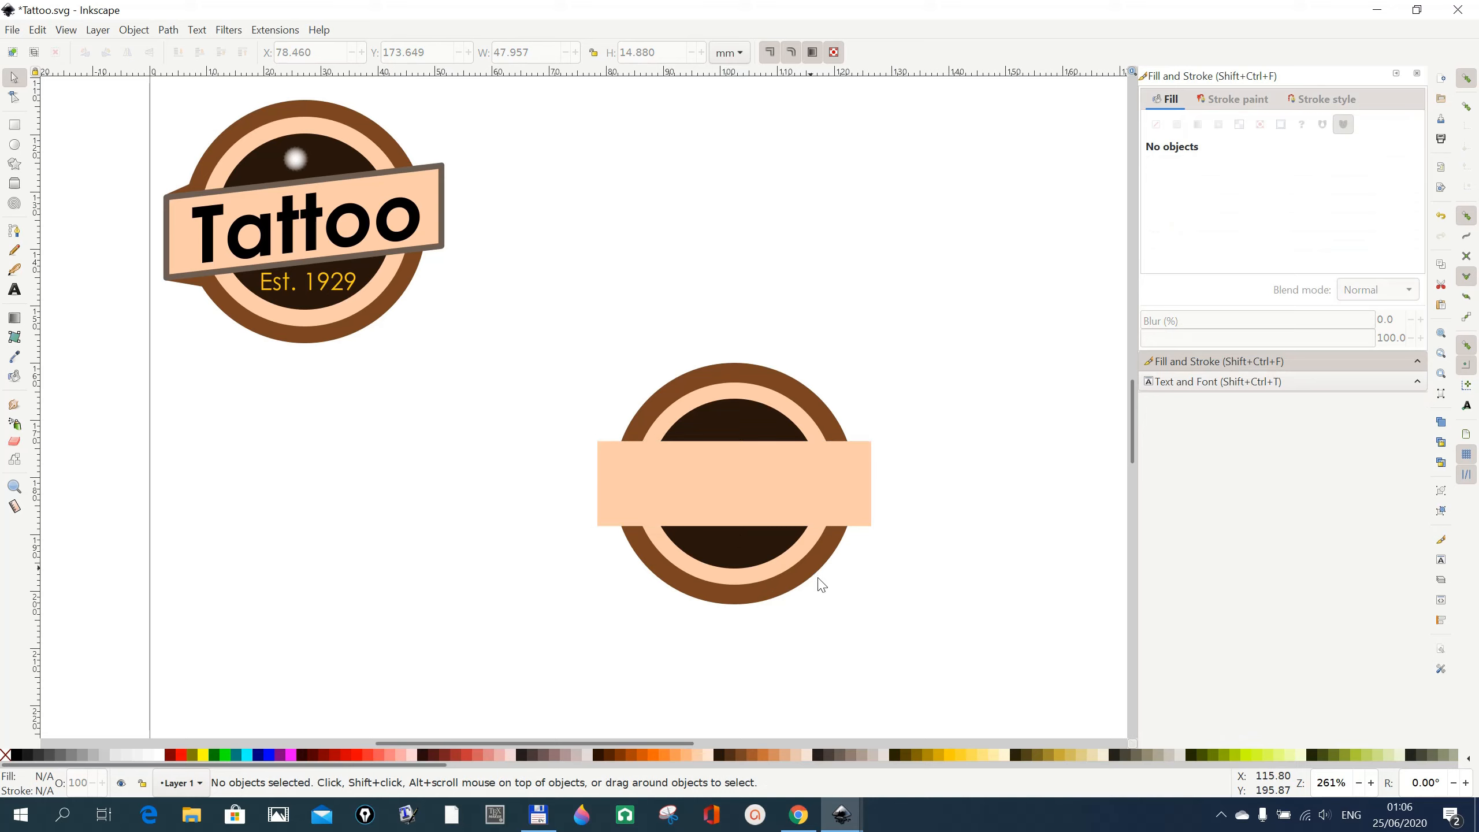
{"action": "left_click", "coordinate": [772, 497]}
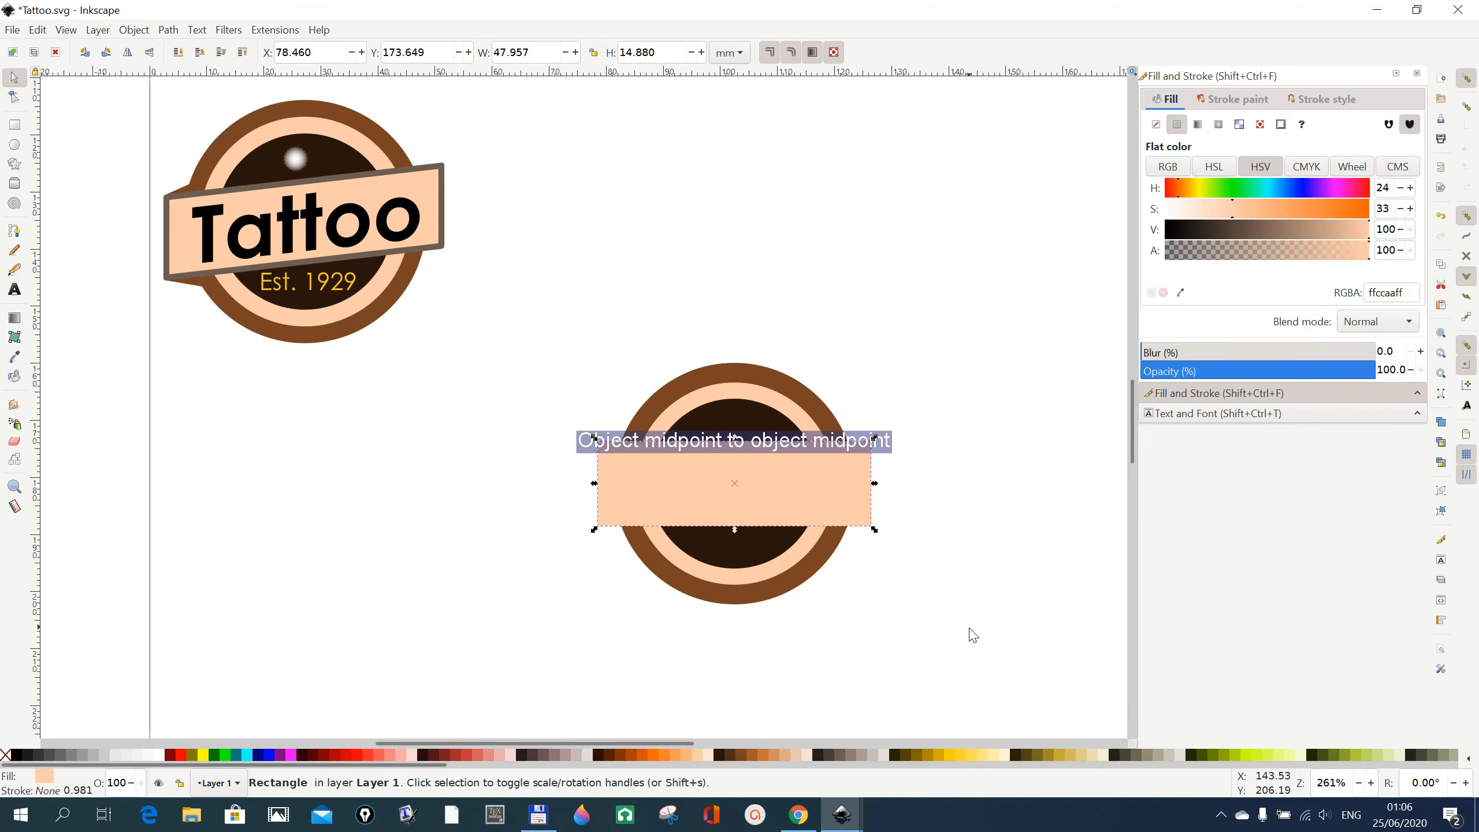
{"action": "left_click", "coordinate": [956, 607]}
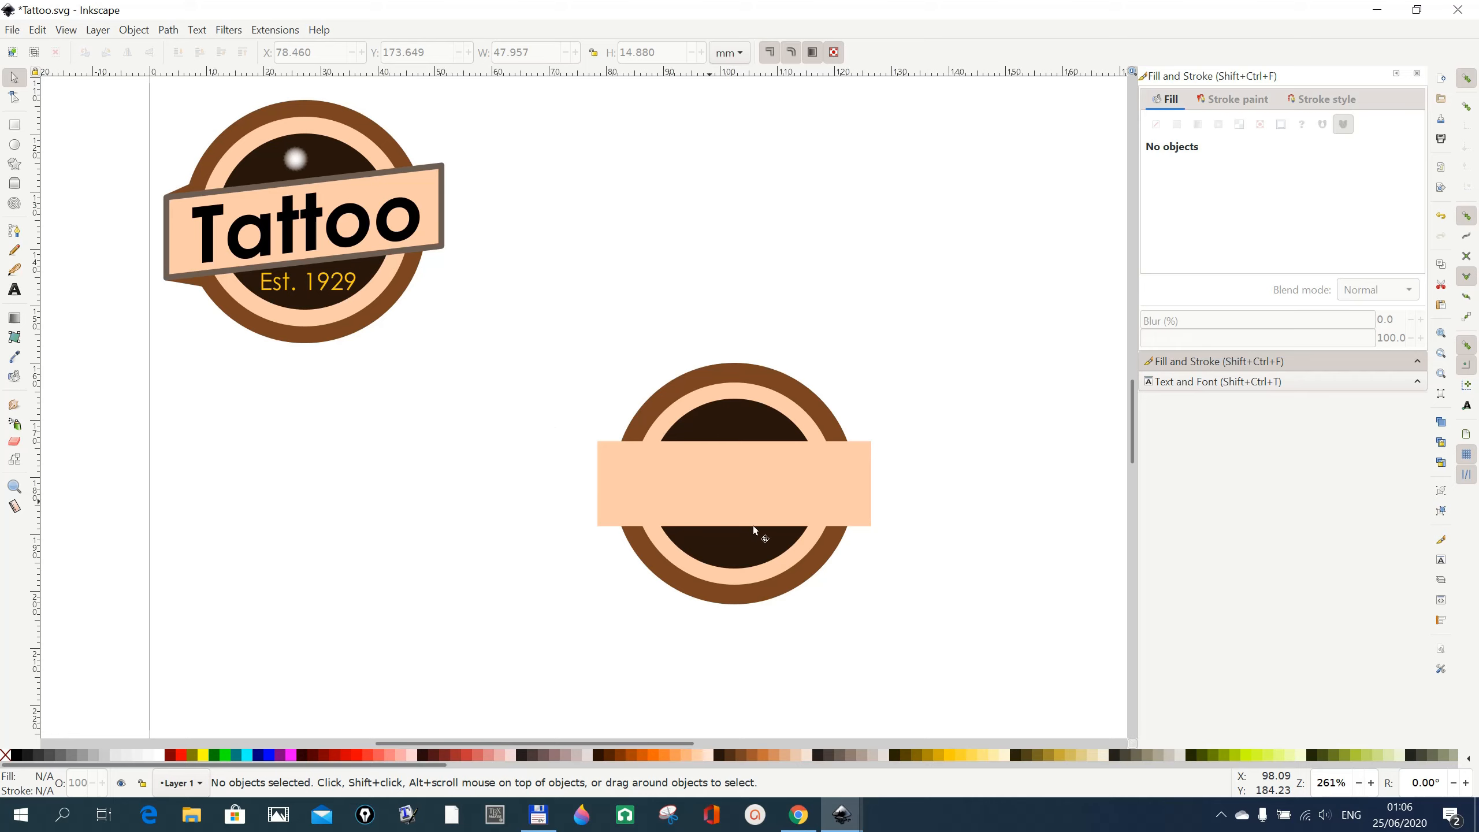
Give the banner rectangle a grey-brown #6C5D53 stroke
{"action": "left_click", "coordinate": [717, 497]}
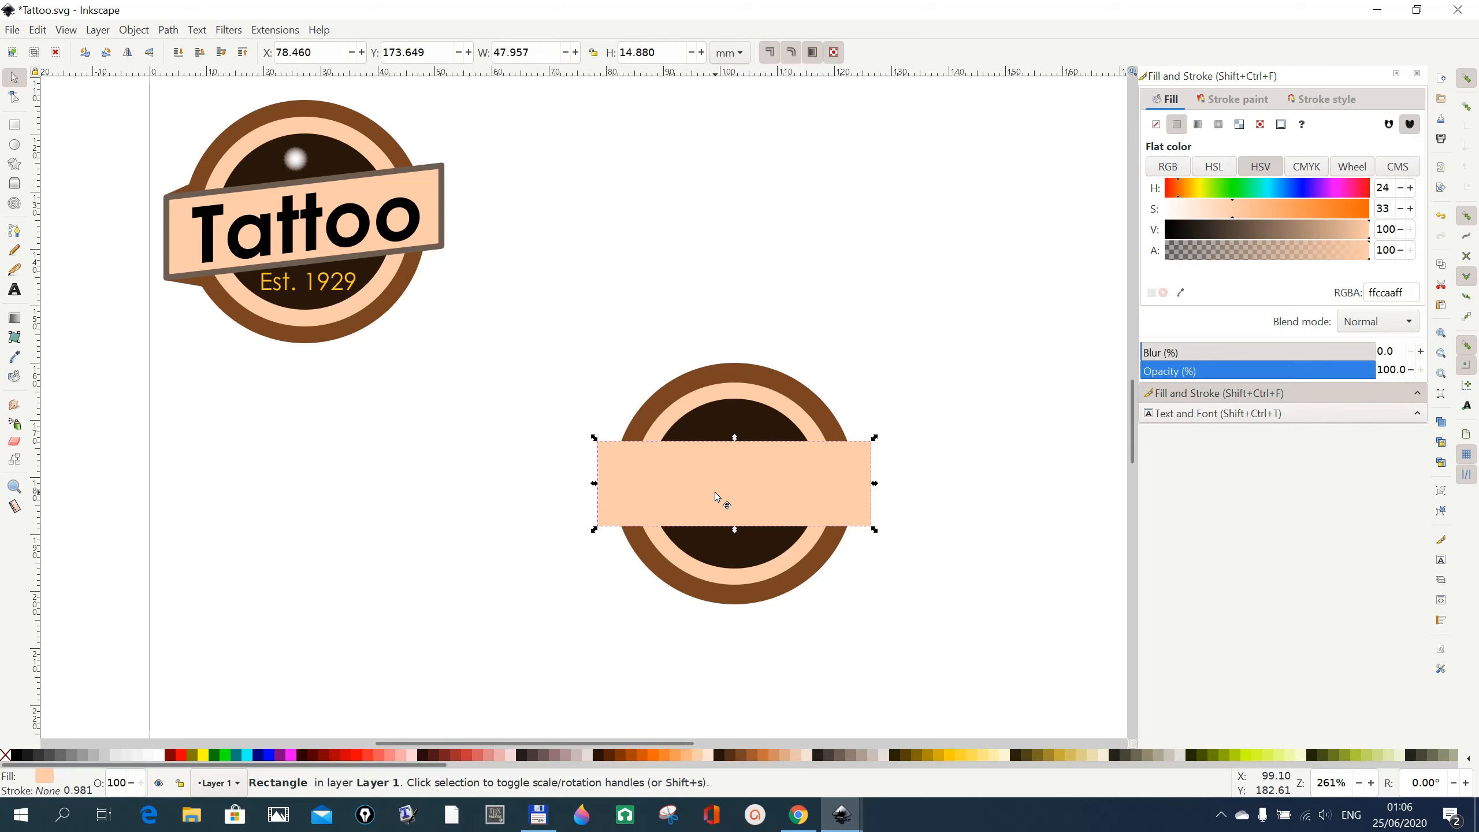
{"action": "left_click", "coordinate": [715, 494]}
{"action": "left_click", "coordinate": [717, 496]}
{"action": "key", "text": "shift"}
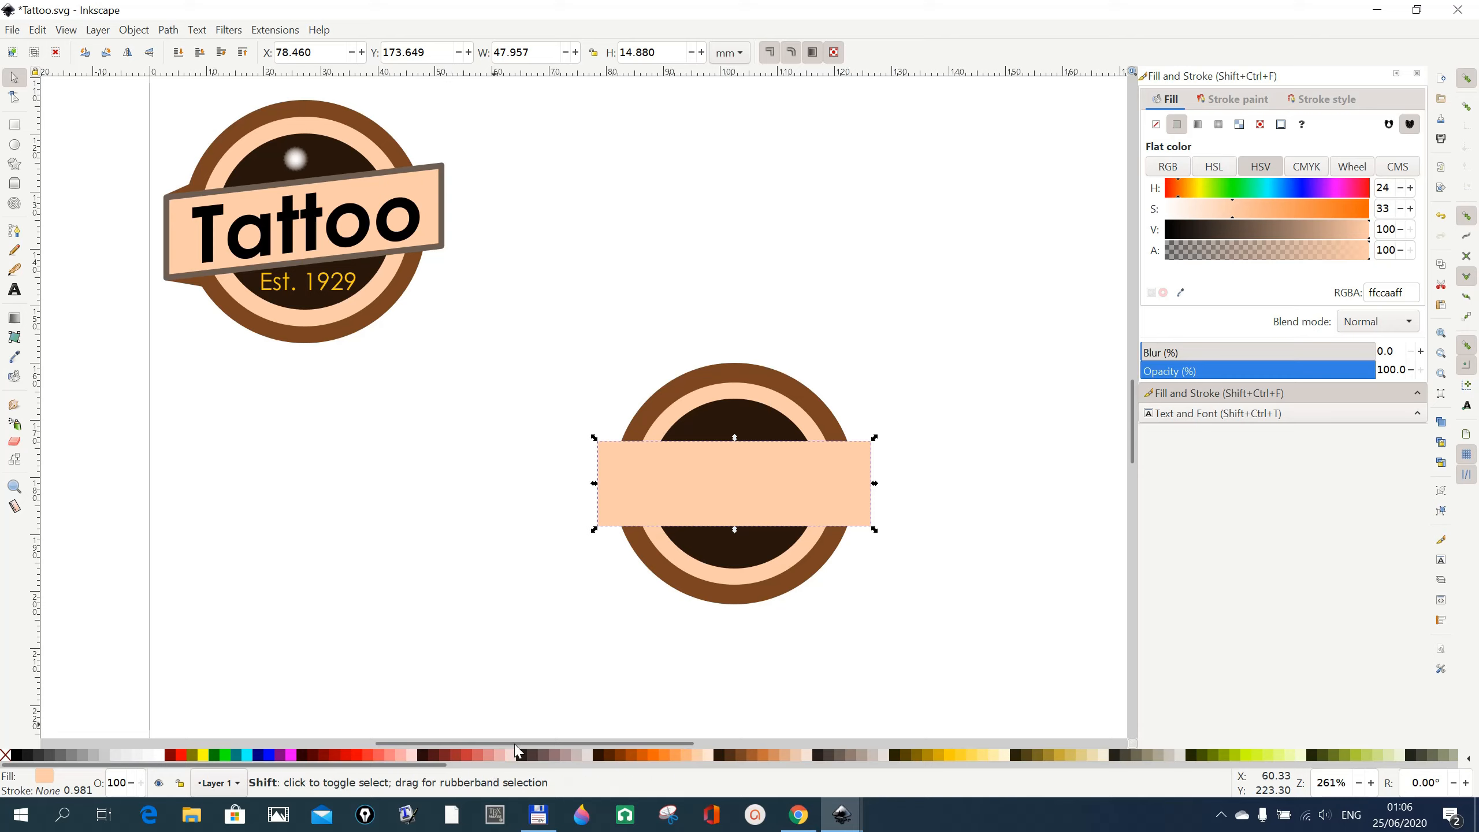
{"action": "left_click", "coordinate": [840, 756], "text": "shift"}
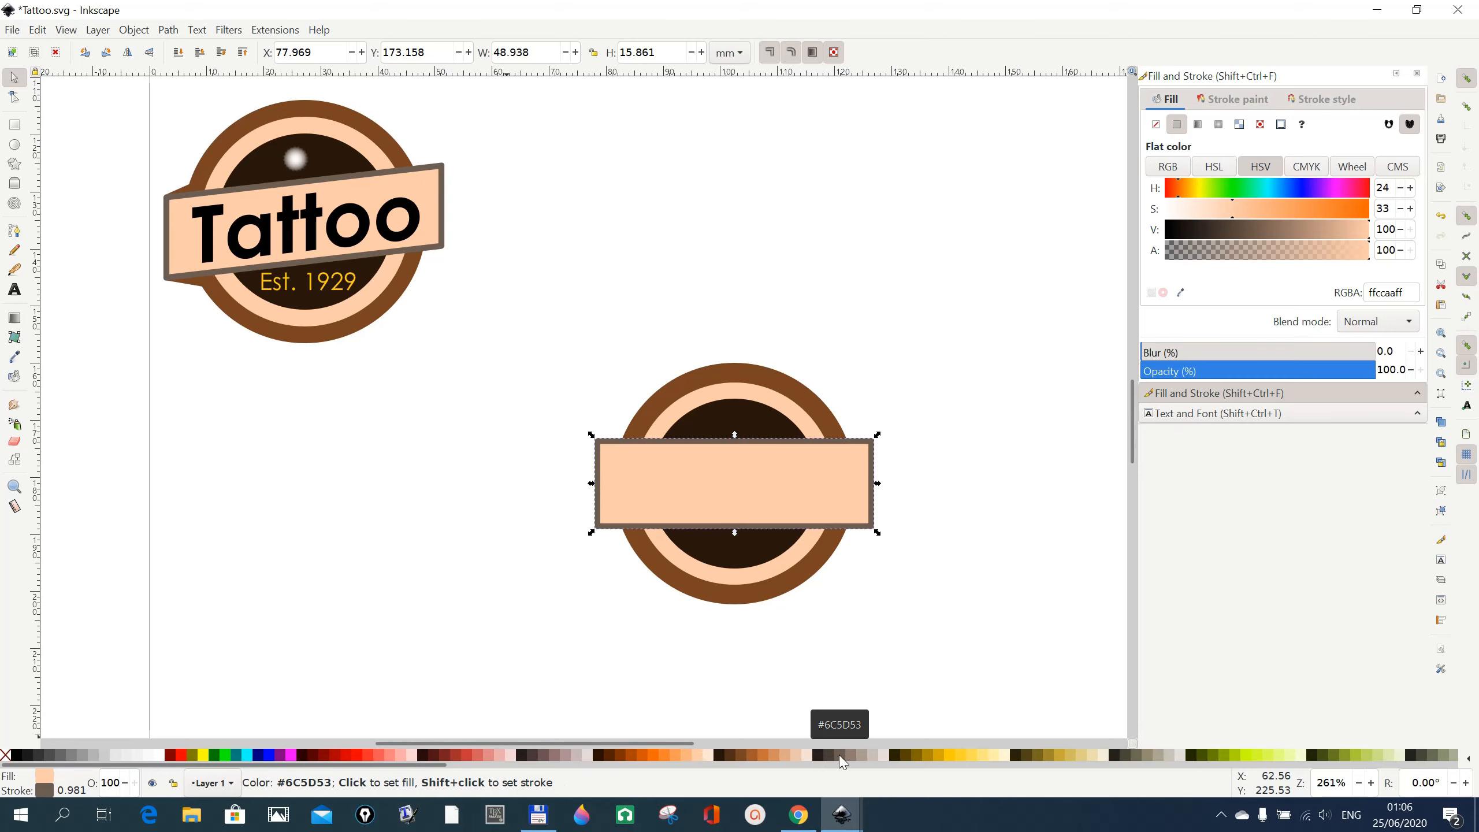
{"action": "left_click", "coordinate": [852, 658]}
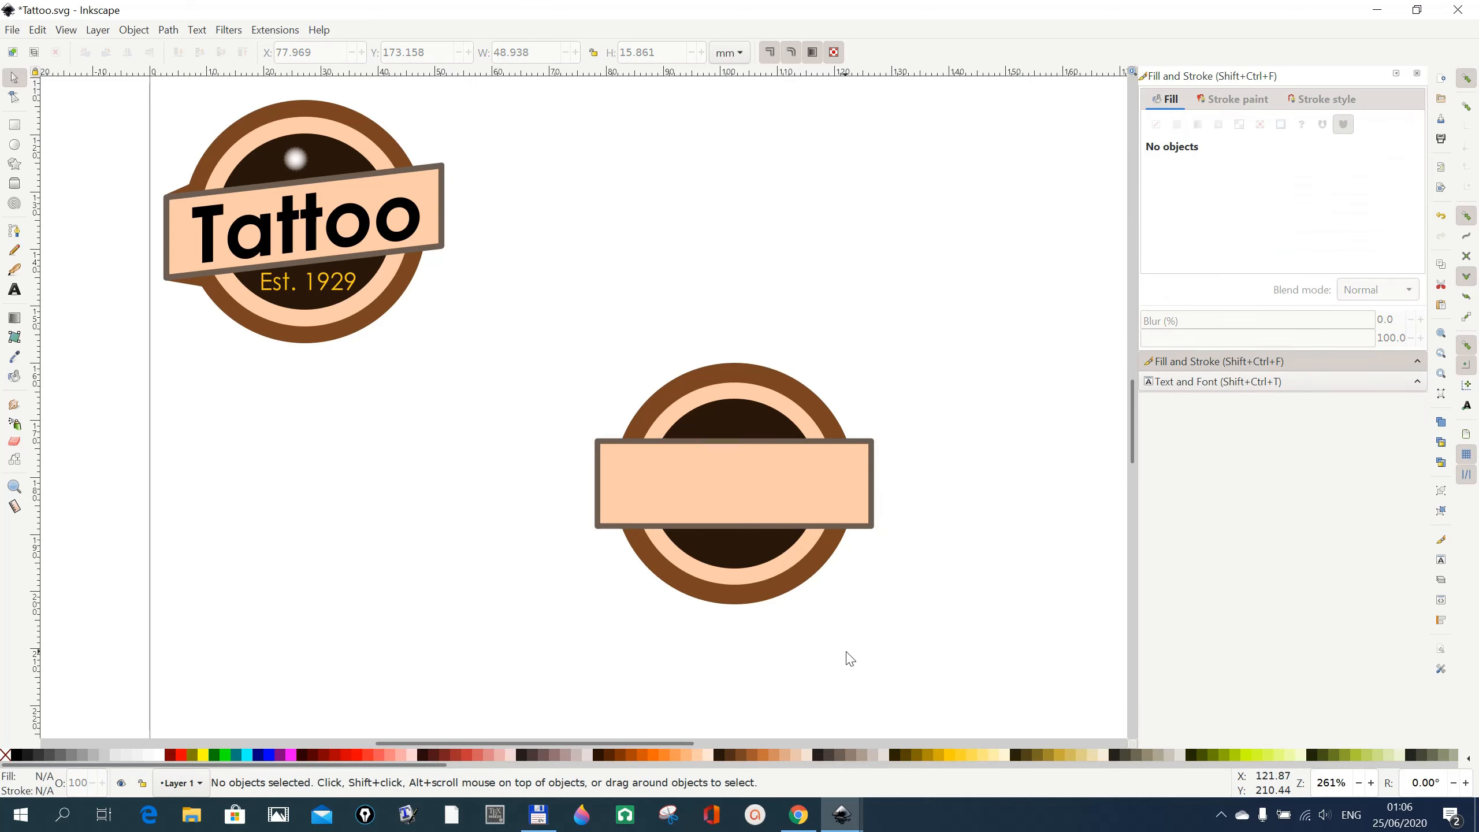
Add the text "Tattoo" on the banner in Century Gothic Regular, size 12
{"action": "left_click", "coordinate": [14, 291]}
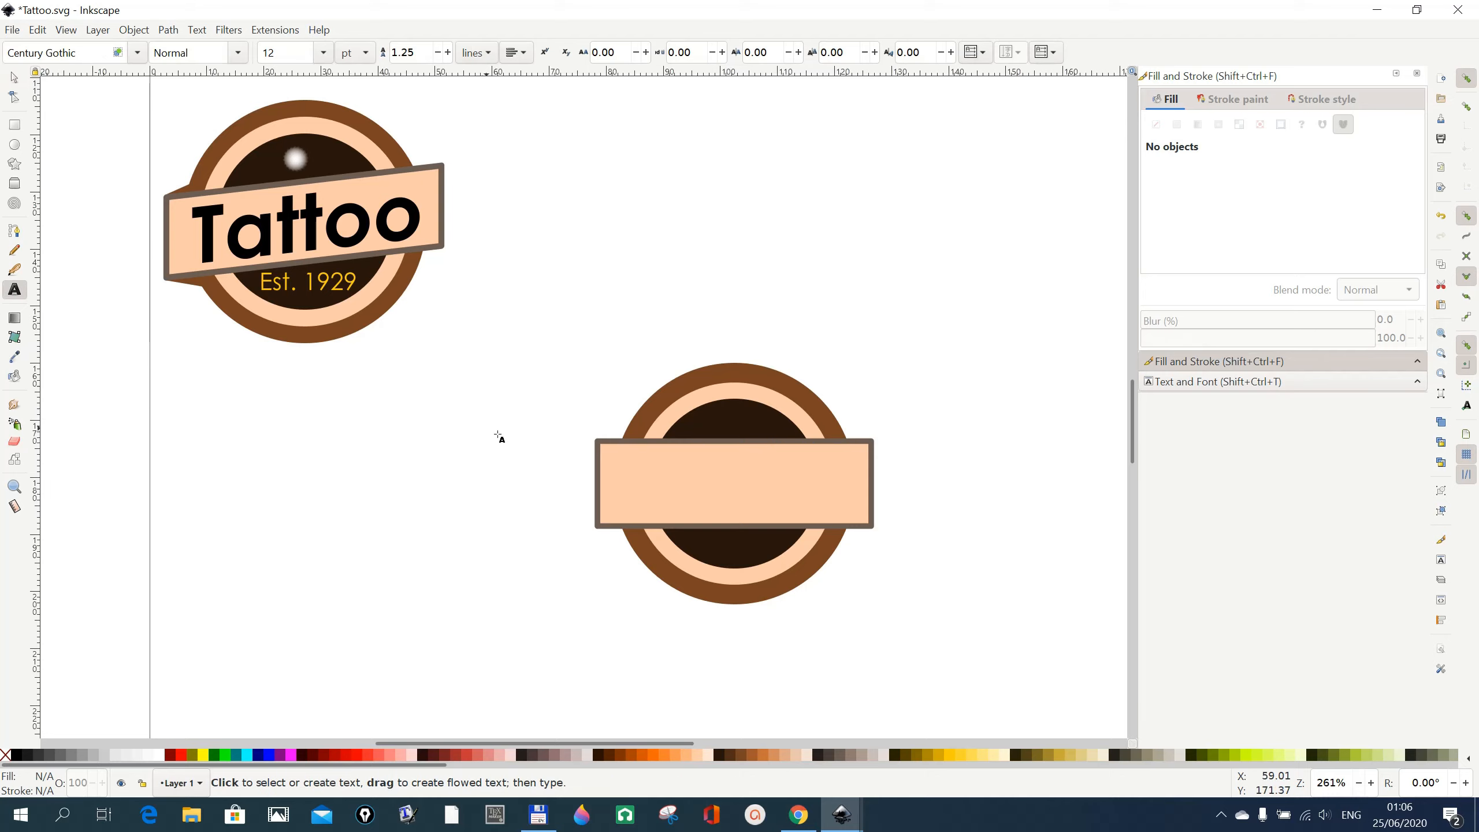
{"action": "left_click", "coordinate": [650, 487]}
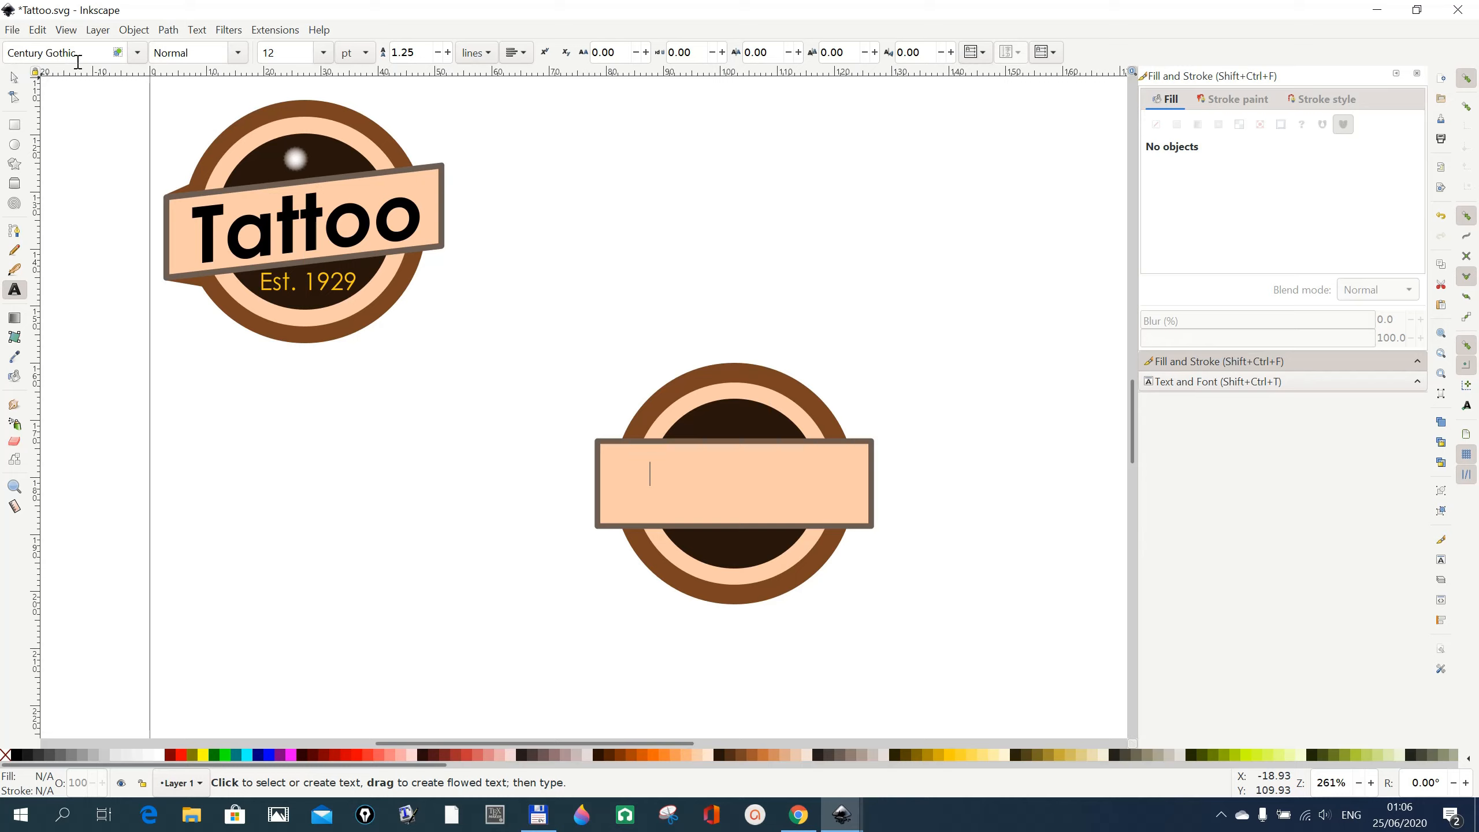
{"action": "left_click", "coordinate": [133, 33]}
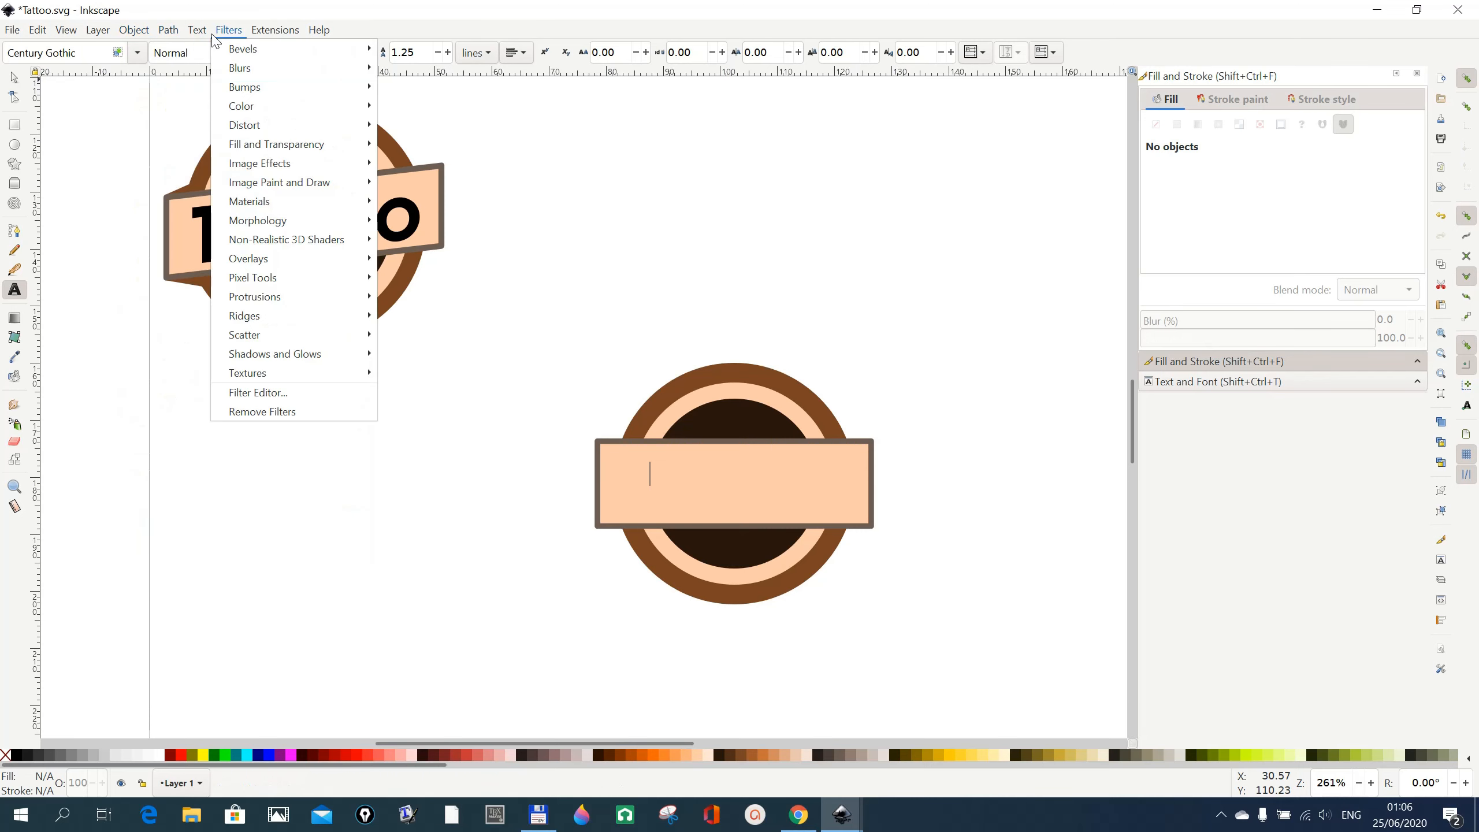
{"action": "mouse_move", "coordinate": [197, 32]}
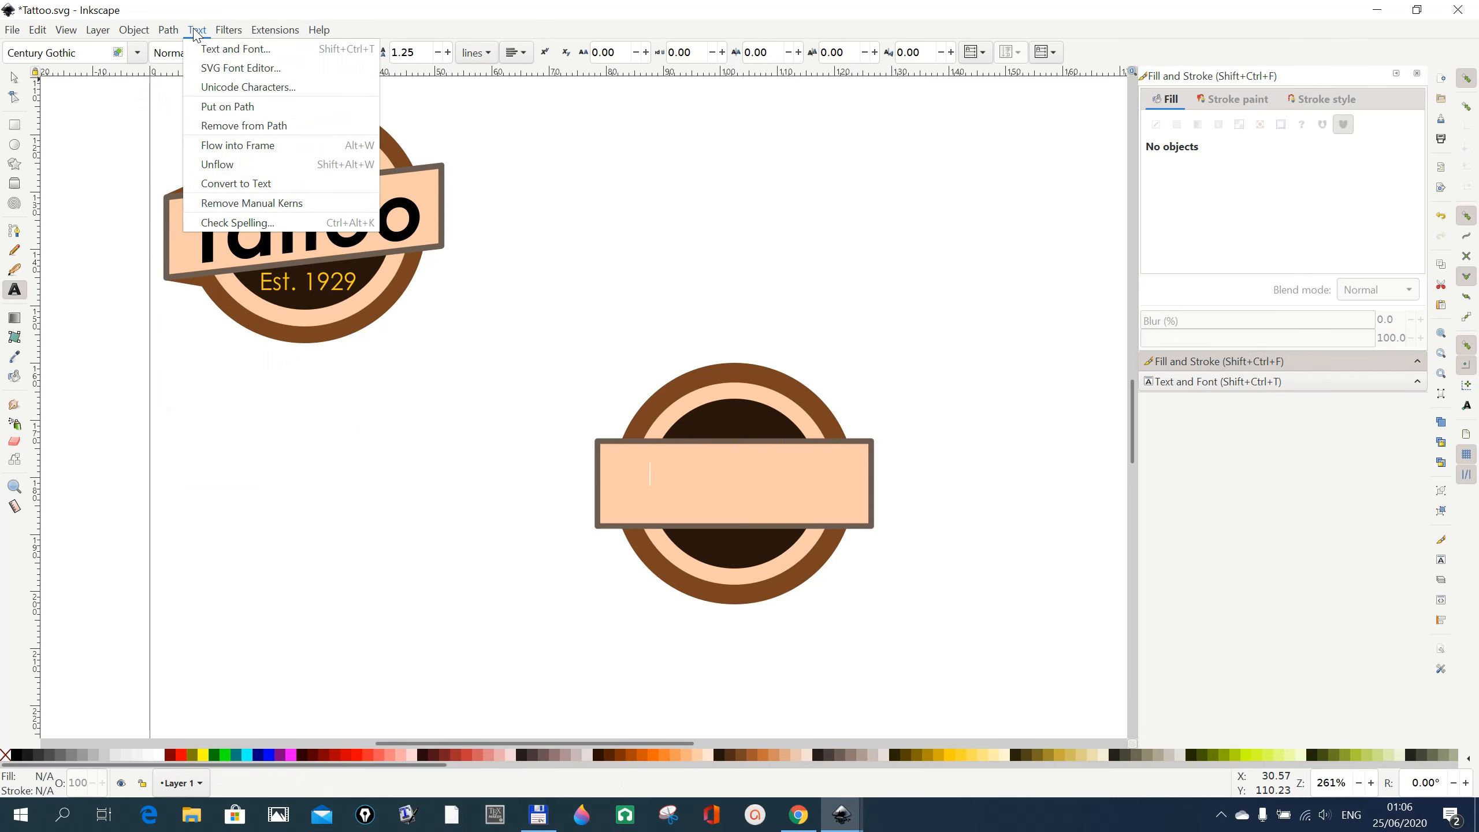
{"action": "left_click", "coordinate": [221, 51]}
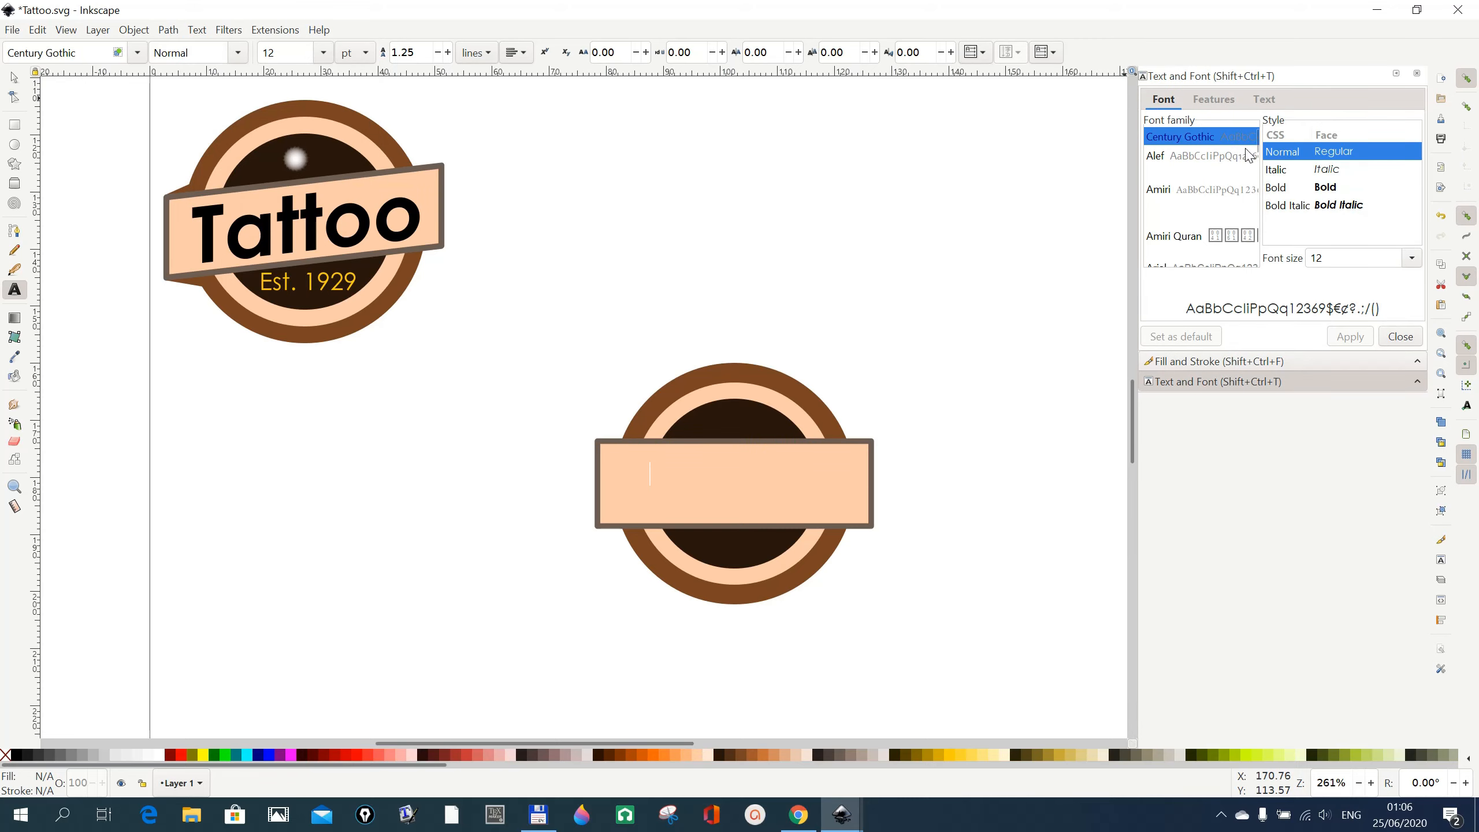
{"action": "scroll", "coordinate": [1246, 155], "scroll_direction": "down", "scroll_amount": 2}
{"action": "scroll", "coordinate": [1246, 154], "scroll_direction": "up", "scroll_amount": 3}
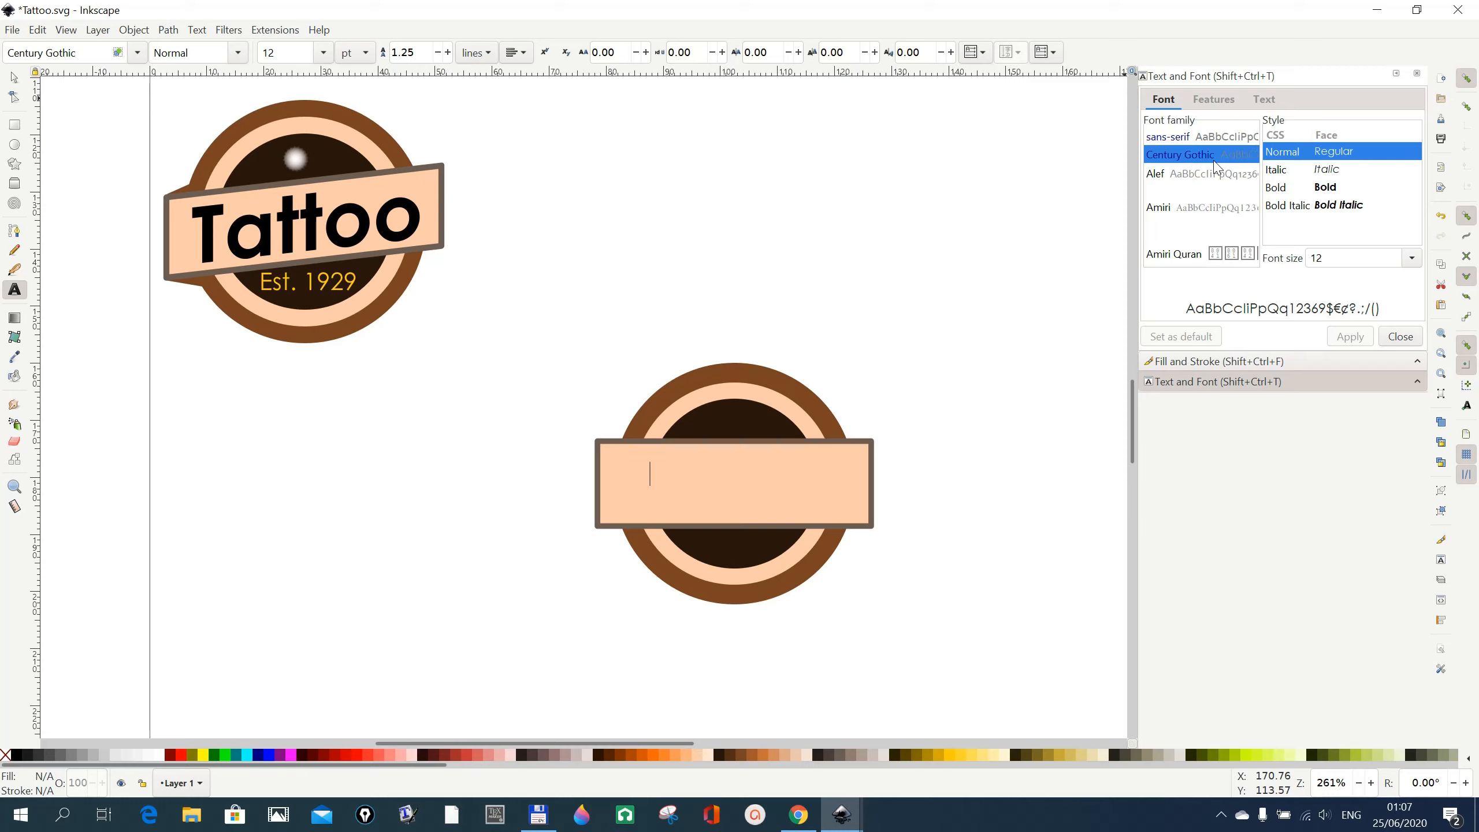
{"action": "left_click", "coordinate": [656, 482]}
{"action": "type", "text": "Ta"}
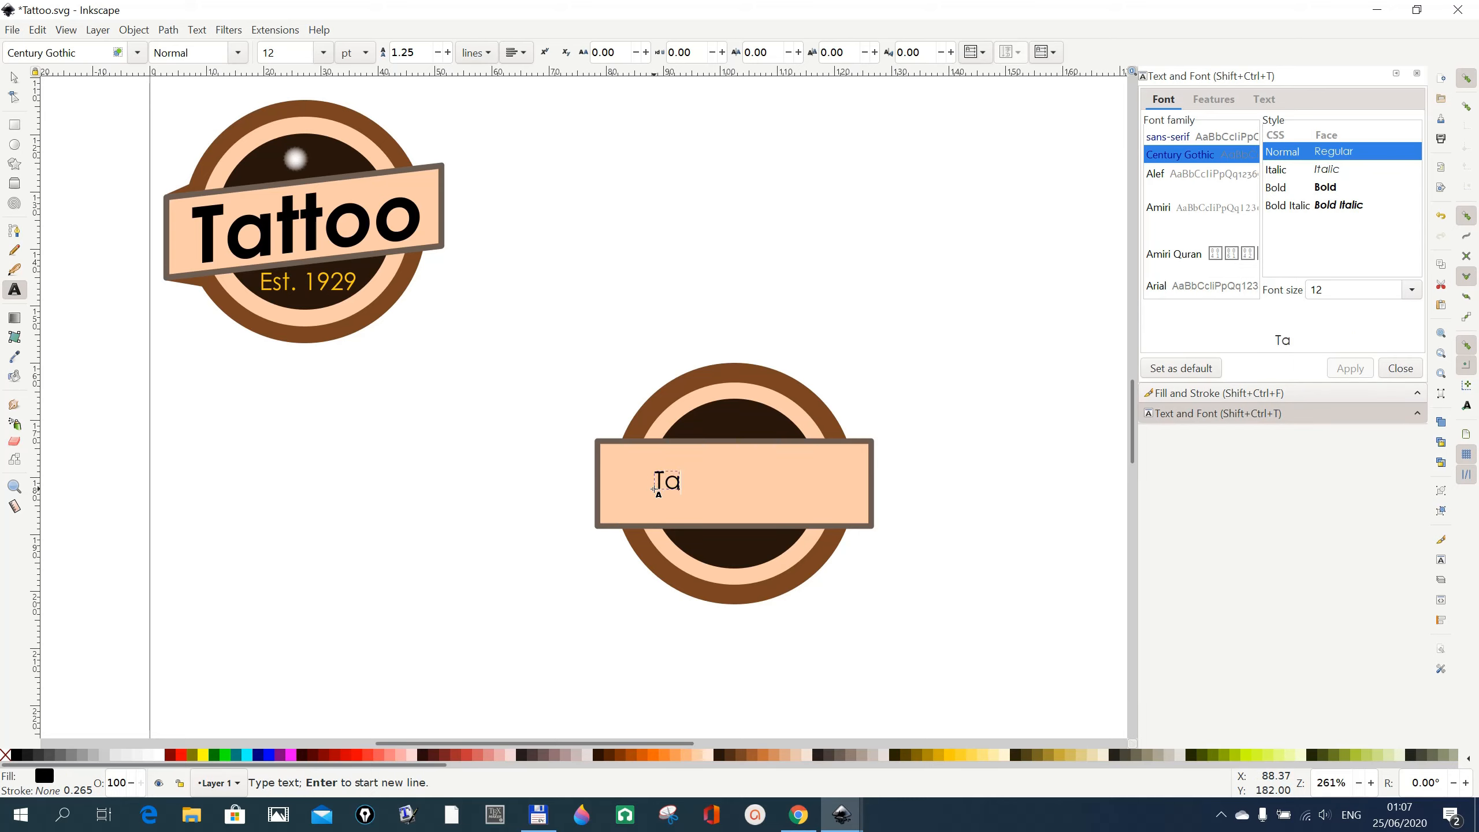
{"action": "type", "text": "ttoo"}
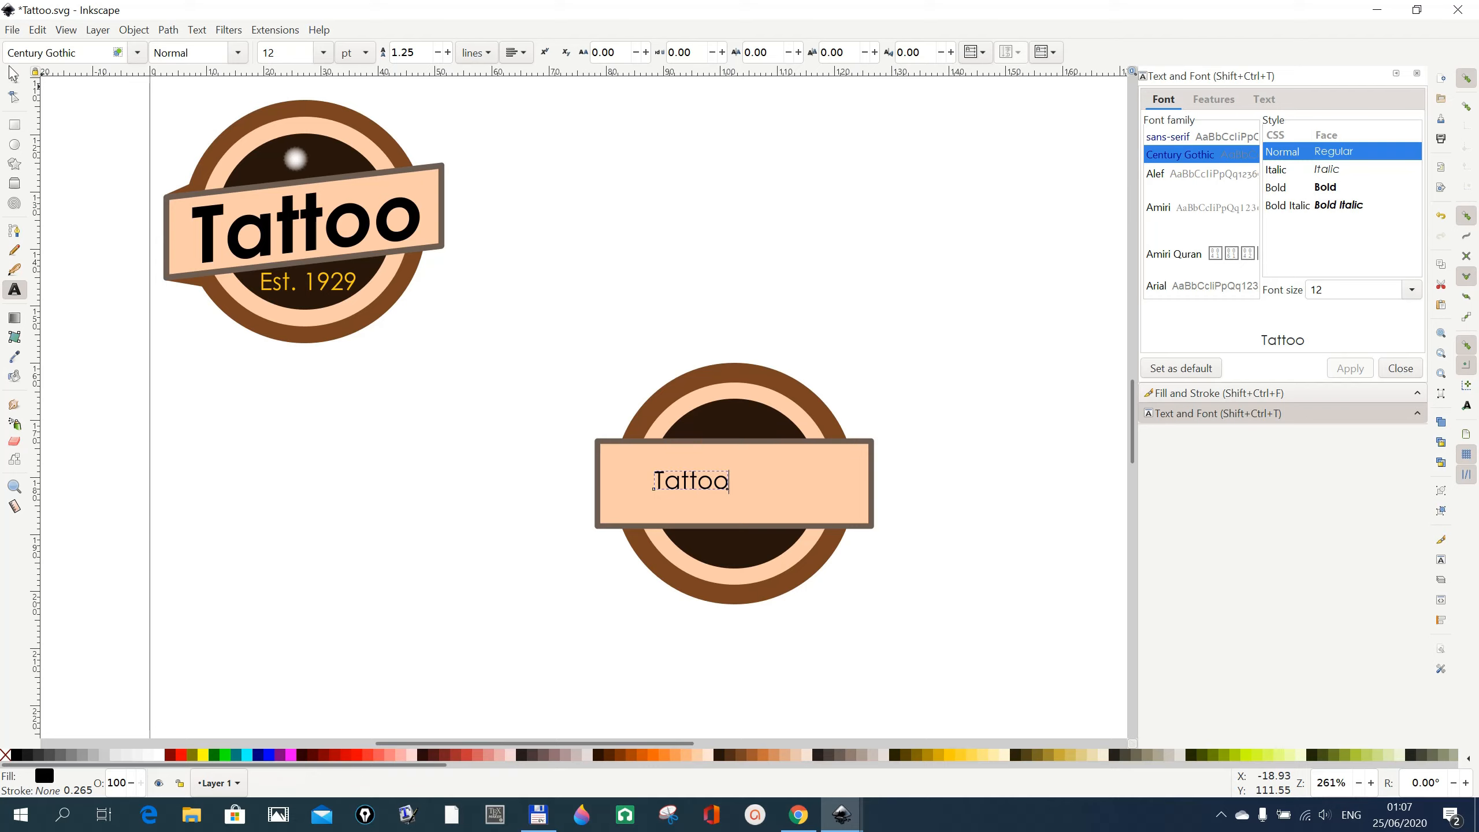
Scale the "Tattoo" text up proportionally to about 40 by 10 mm so it spans most of the banner
{"action": "left_click", "coordinate": [15, 80]}
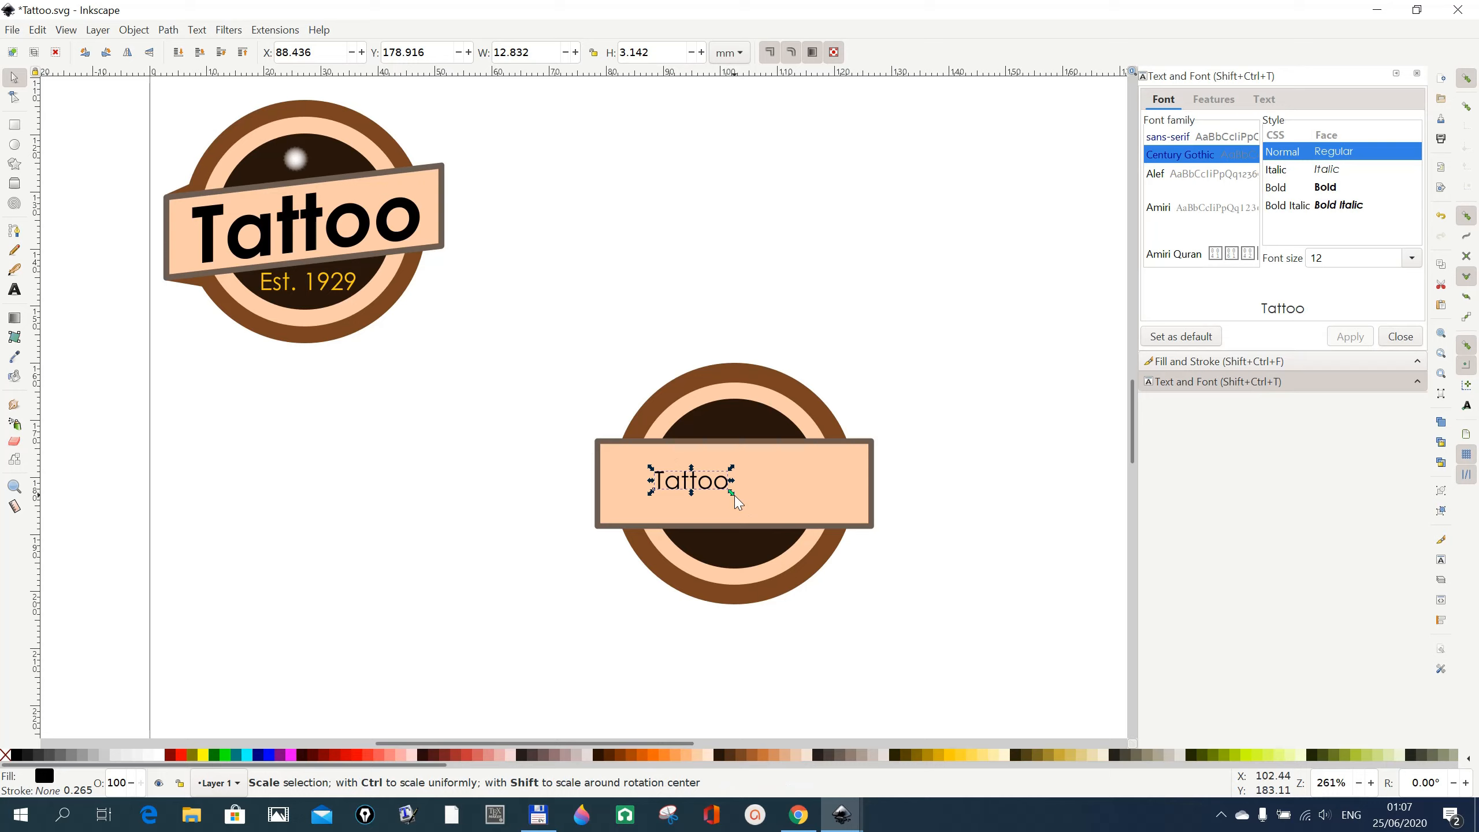
{"action": "key", "text": "shift"}
{"action": "key", "text": "ctrl"}
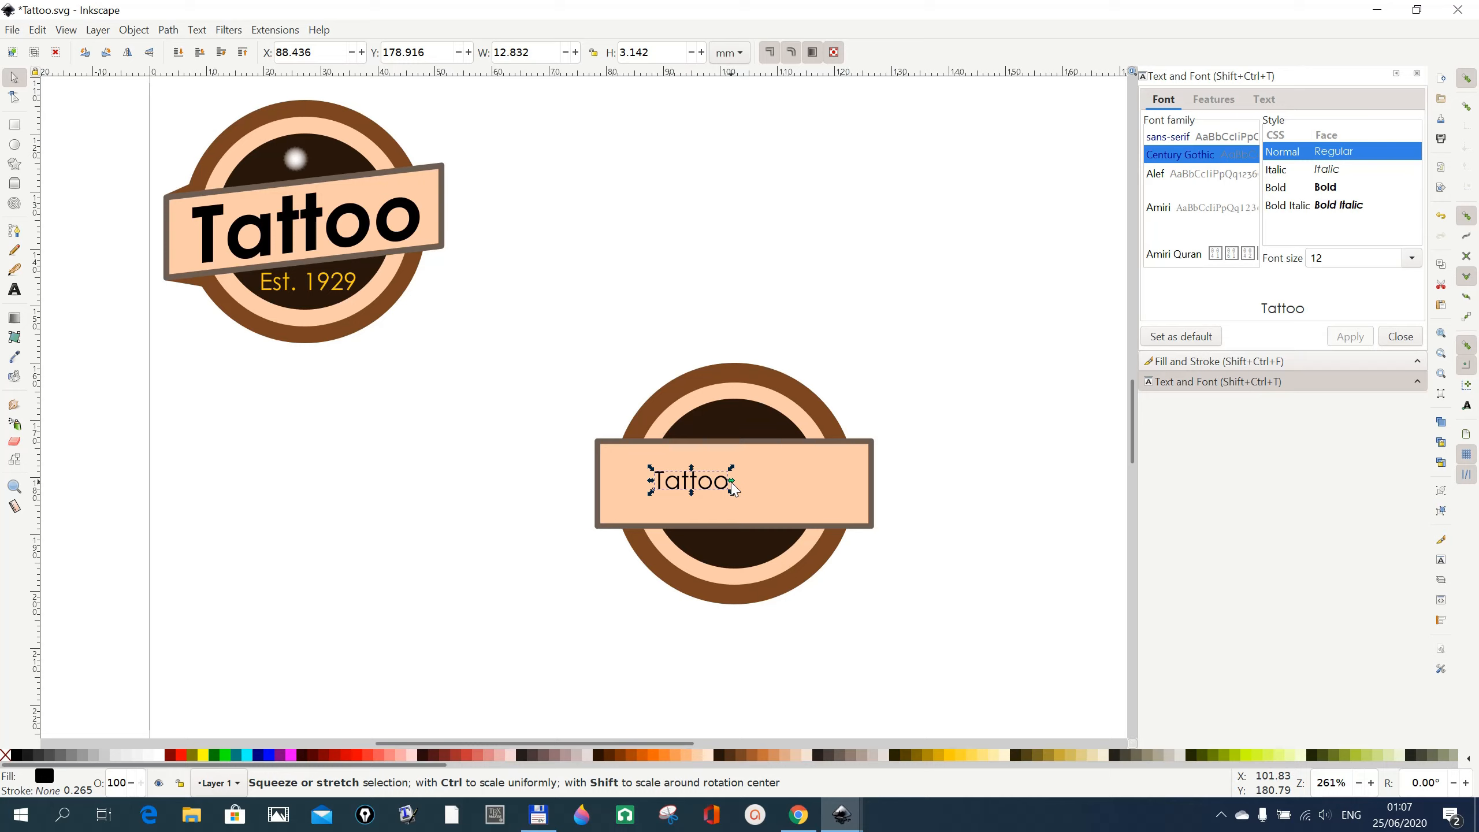
{"action": "key", "text": "ctrl"}
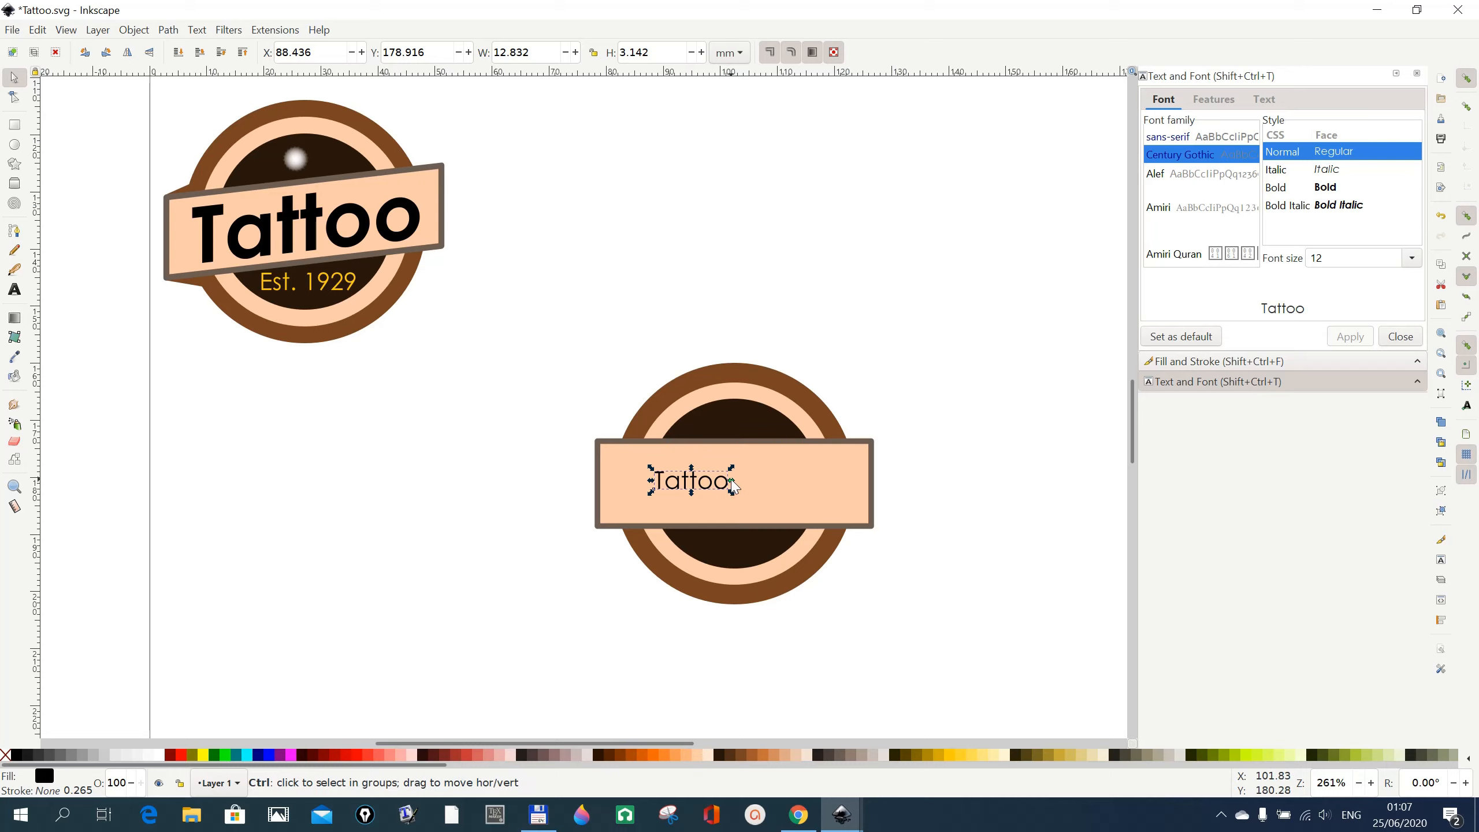
{"action": "left_click_drag", "start_coordinate": [732, 485], "coordinate": [859, 489]}
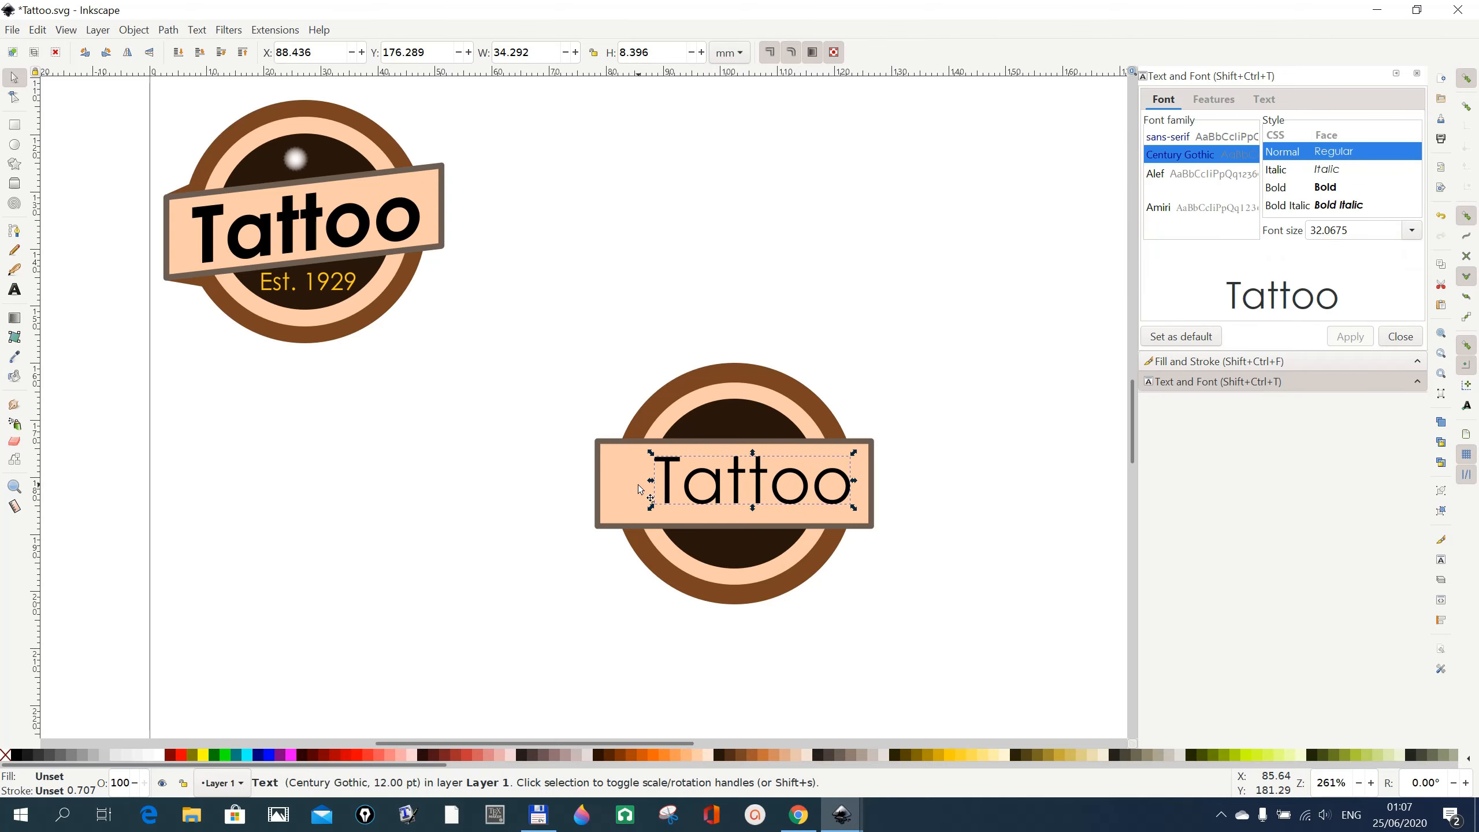
{"action": "left_click_drag", "start_coordinate": [650, 481], "coordinate": [621, 490]}
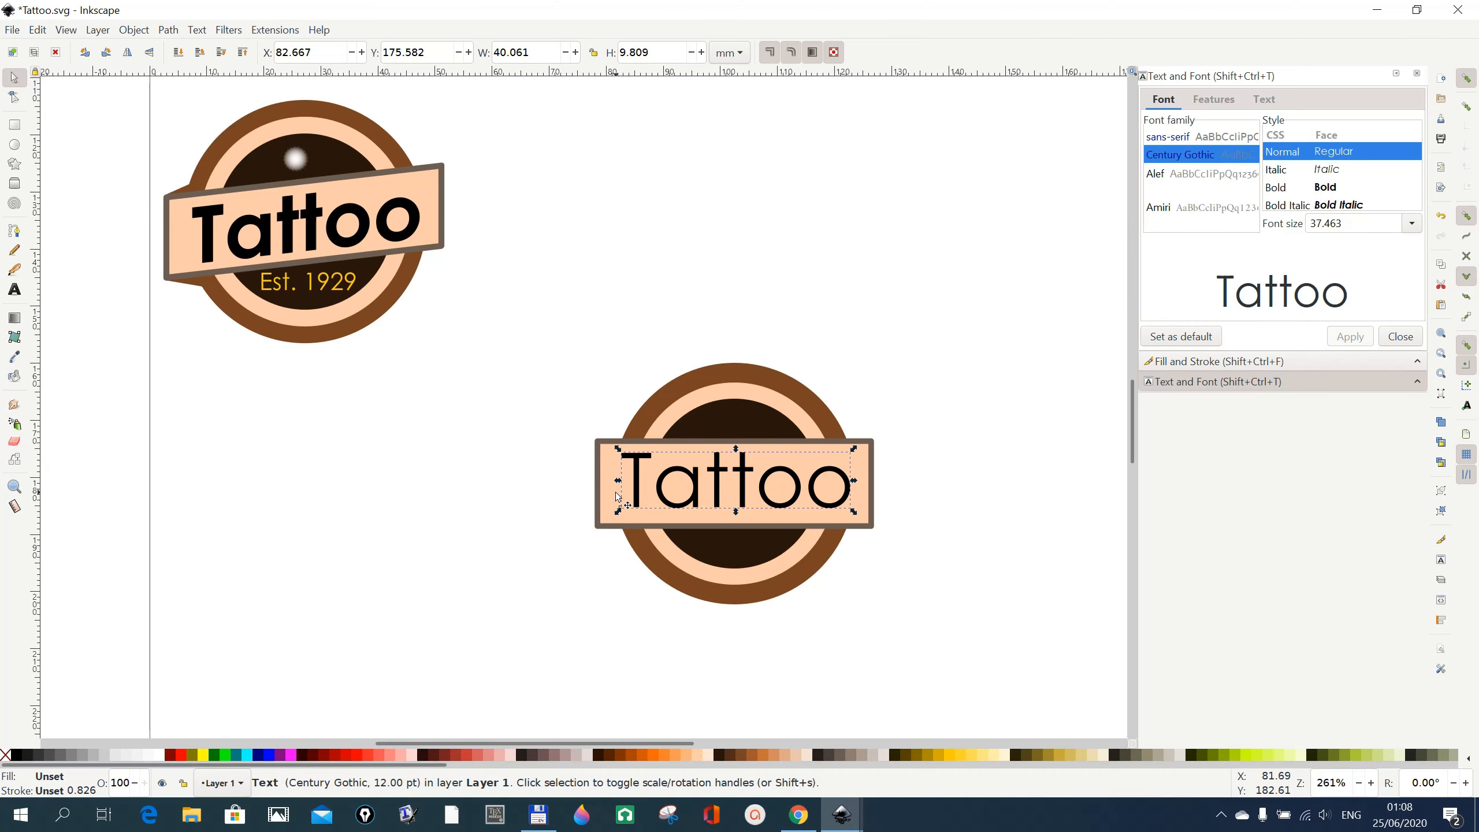
{"action": "left_click", "coordinate": [917, 577]}
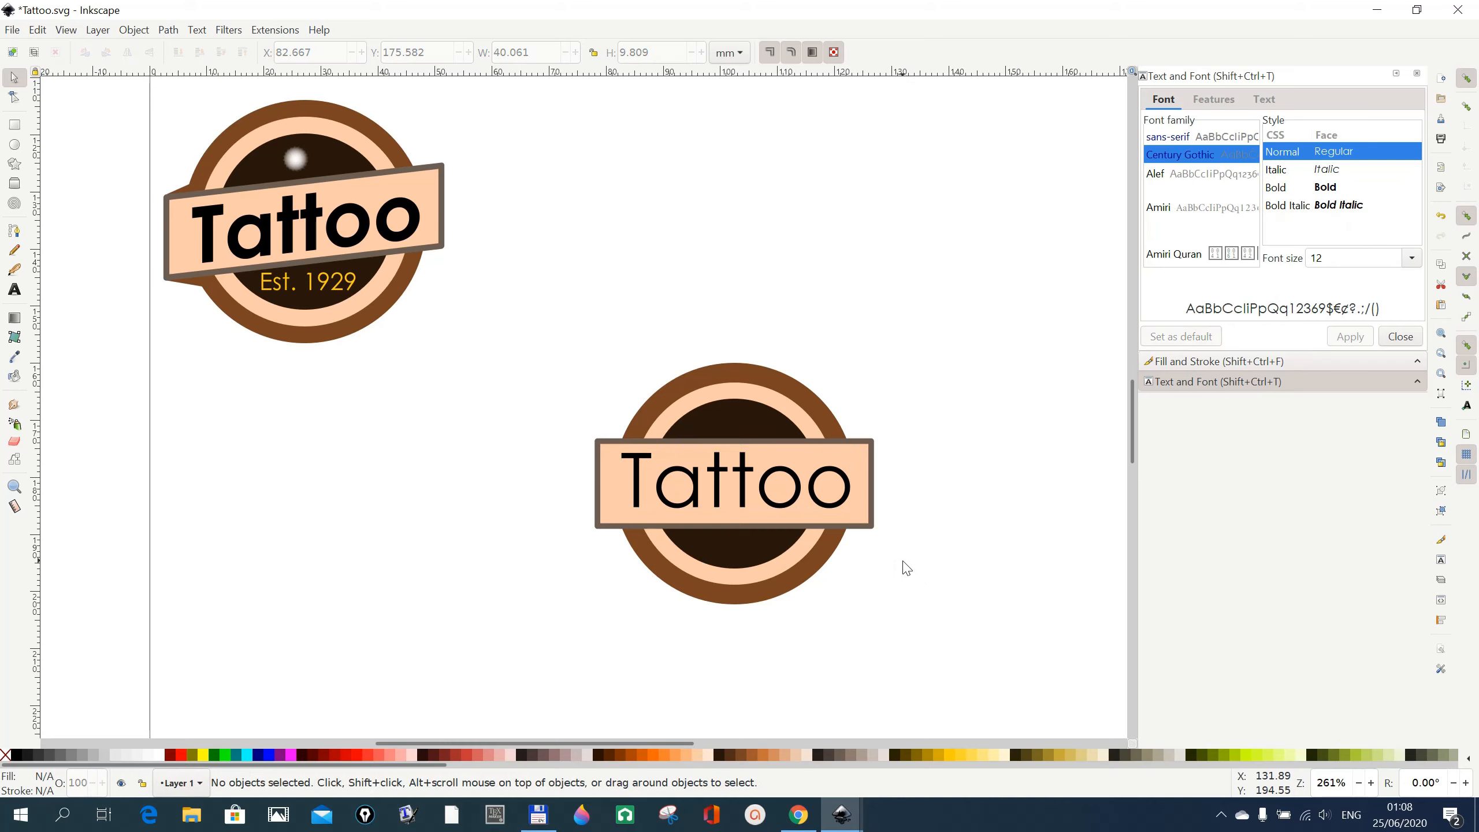
Apply the Bold style to the "Tattoo" text on the new banner
{"action": "left_click", "coordinate": [829, 502]}
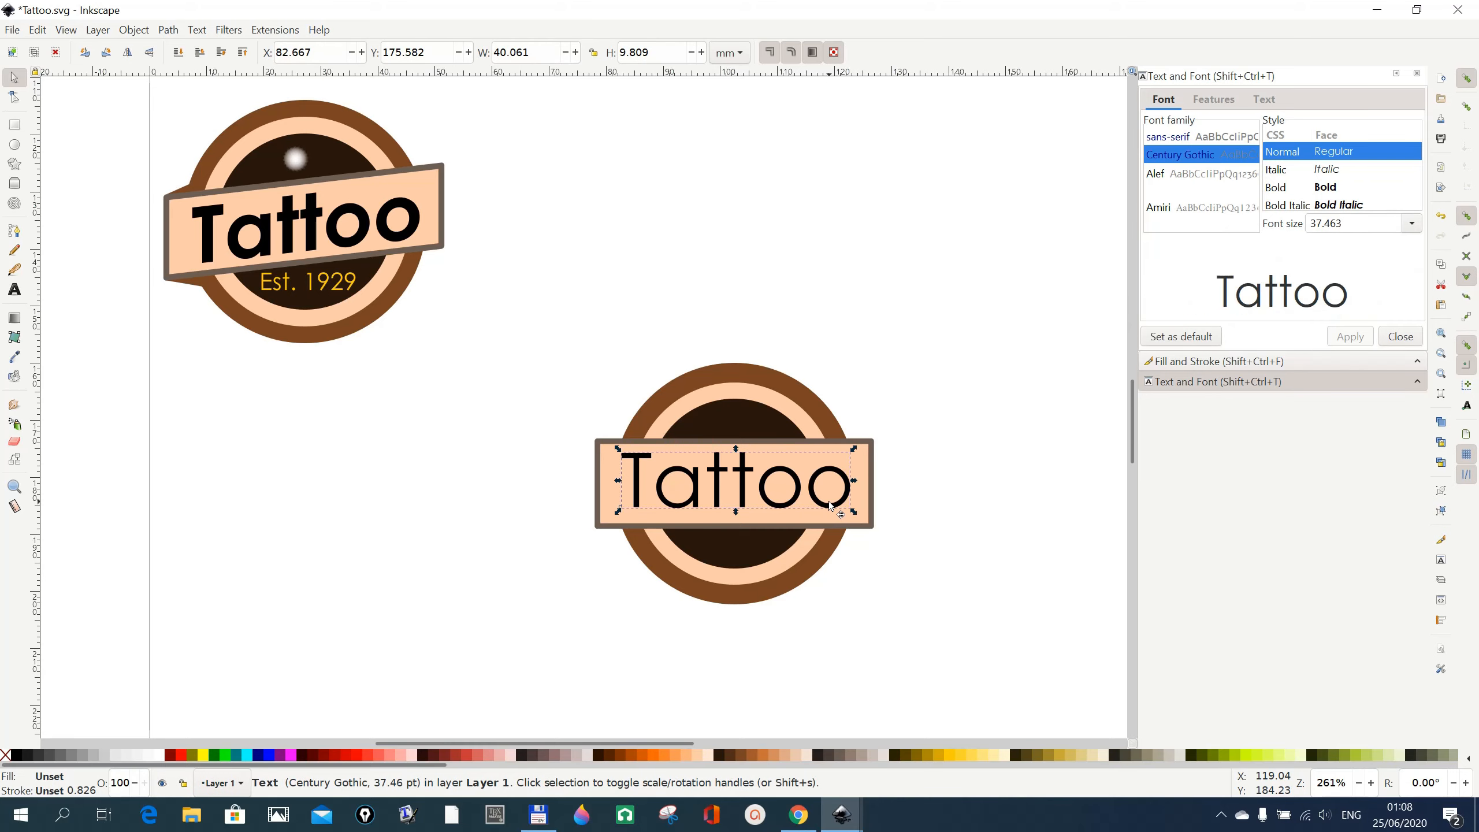
{"action": "left_click", "coordinate": [1334, 196]}
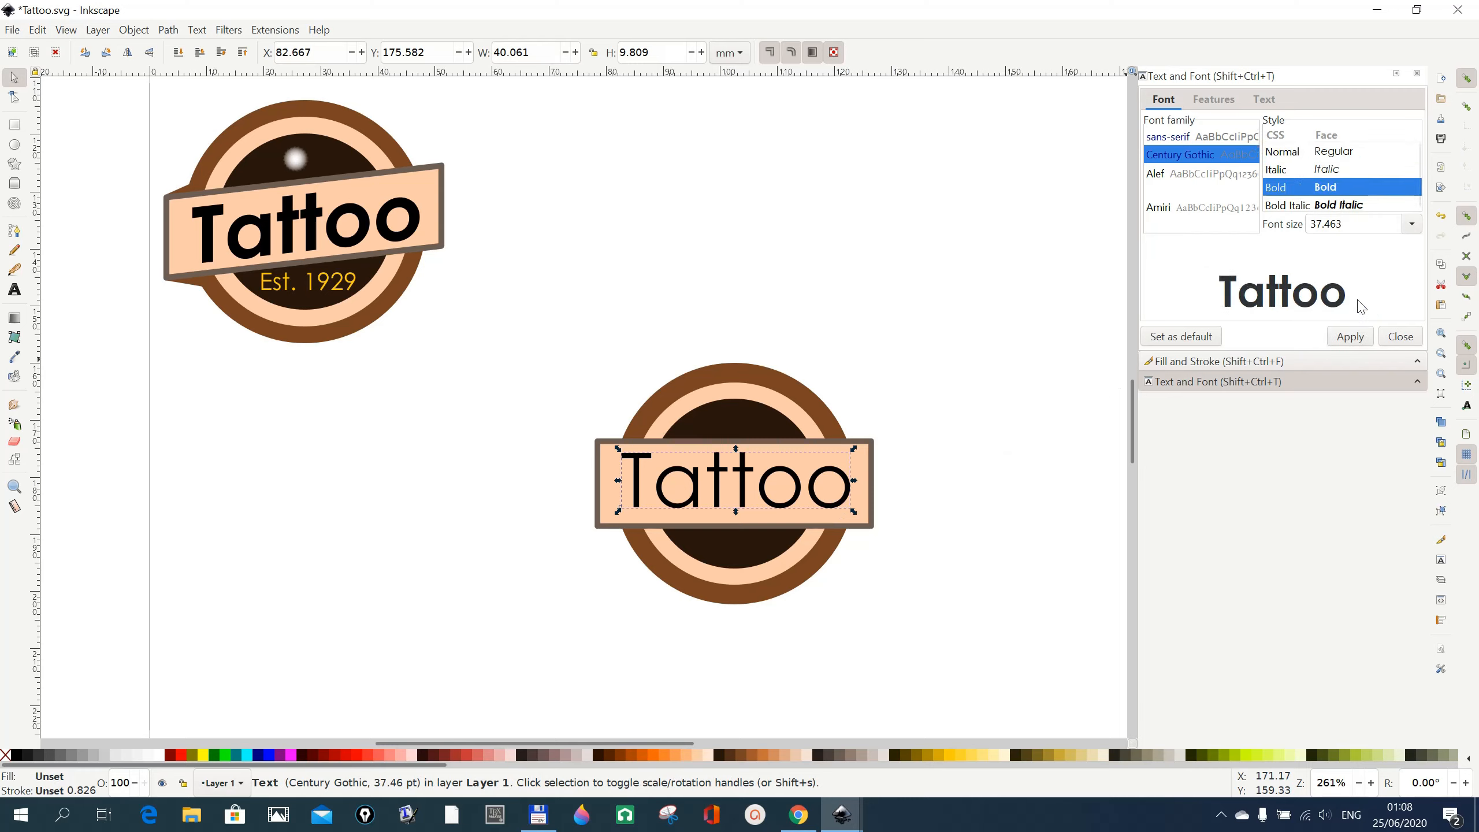
{"action": "left_click", "coordinate": [1349, 336]}
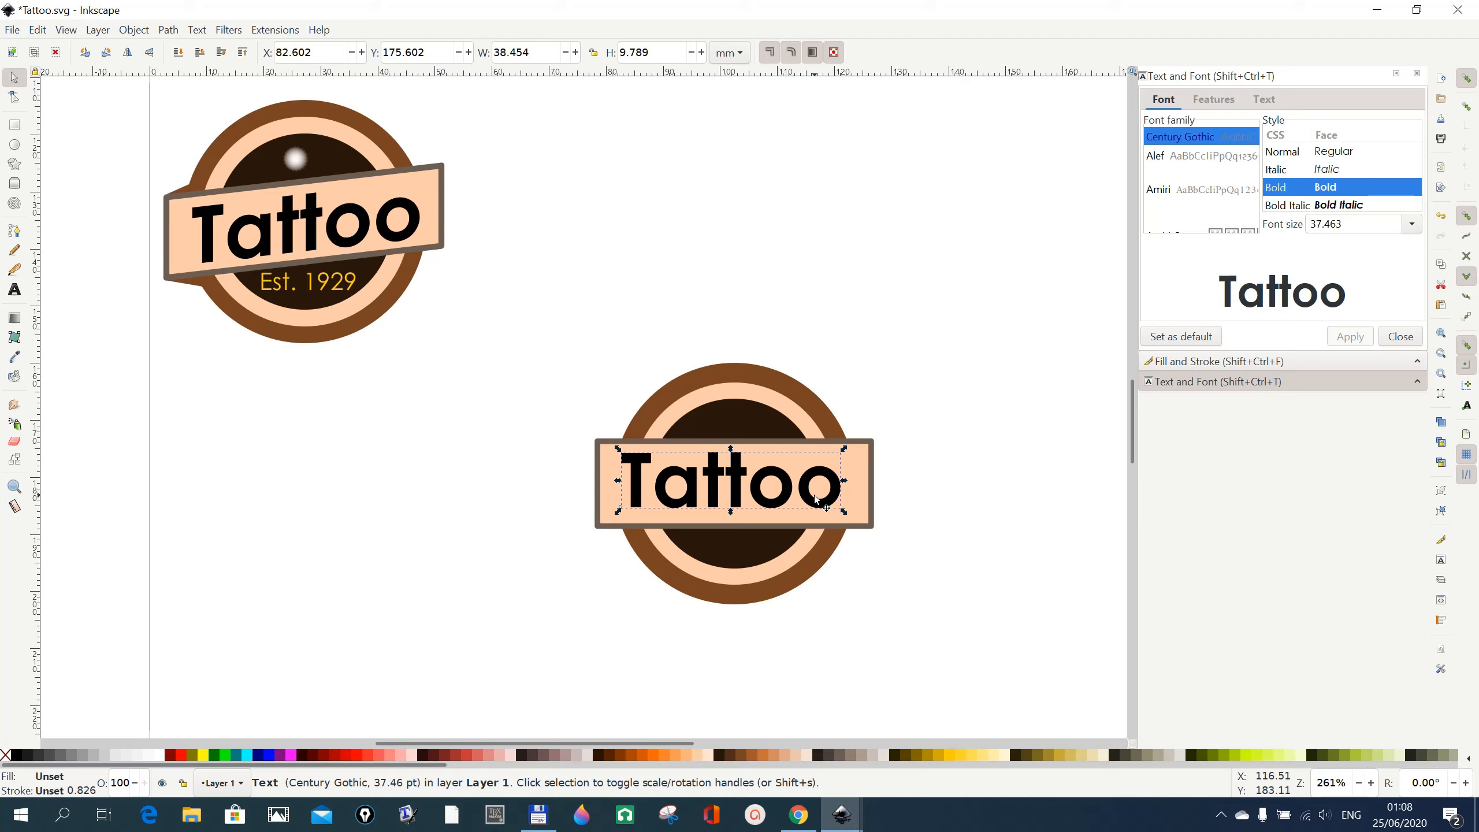
Group the "Tattoo" text with the banner rectangle
{"action": "left_click", "coordinate": [865, 507], "text": "shift"}
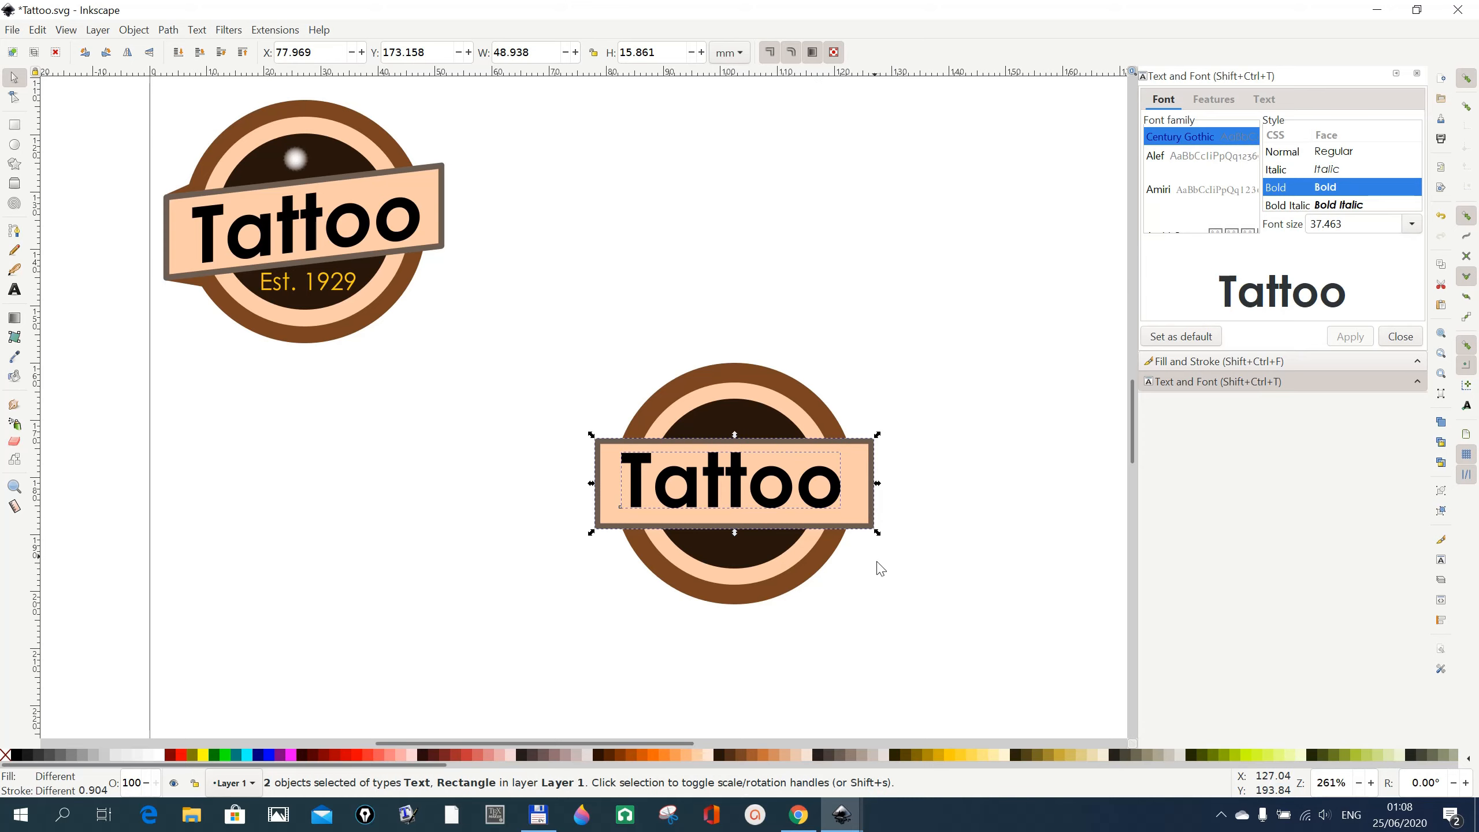
{"action": "left_click", "coordinate": [135, 30]}
{"action": "left_click", "coordinate": [144, 147]}
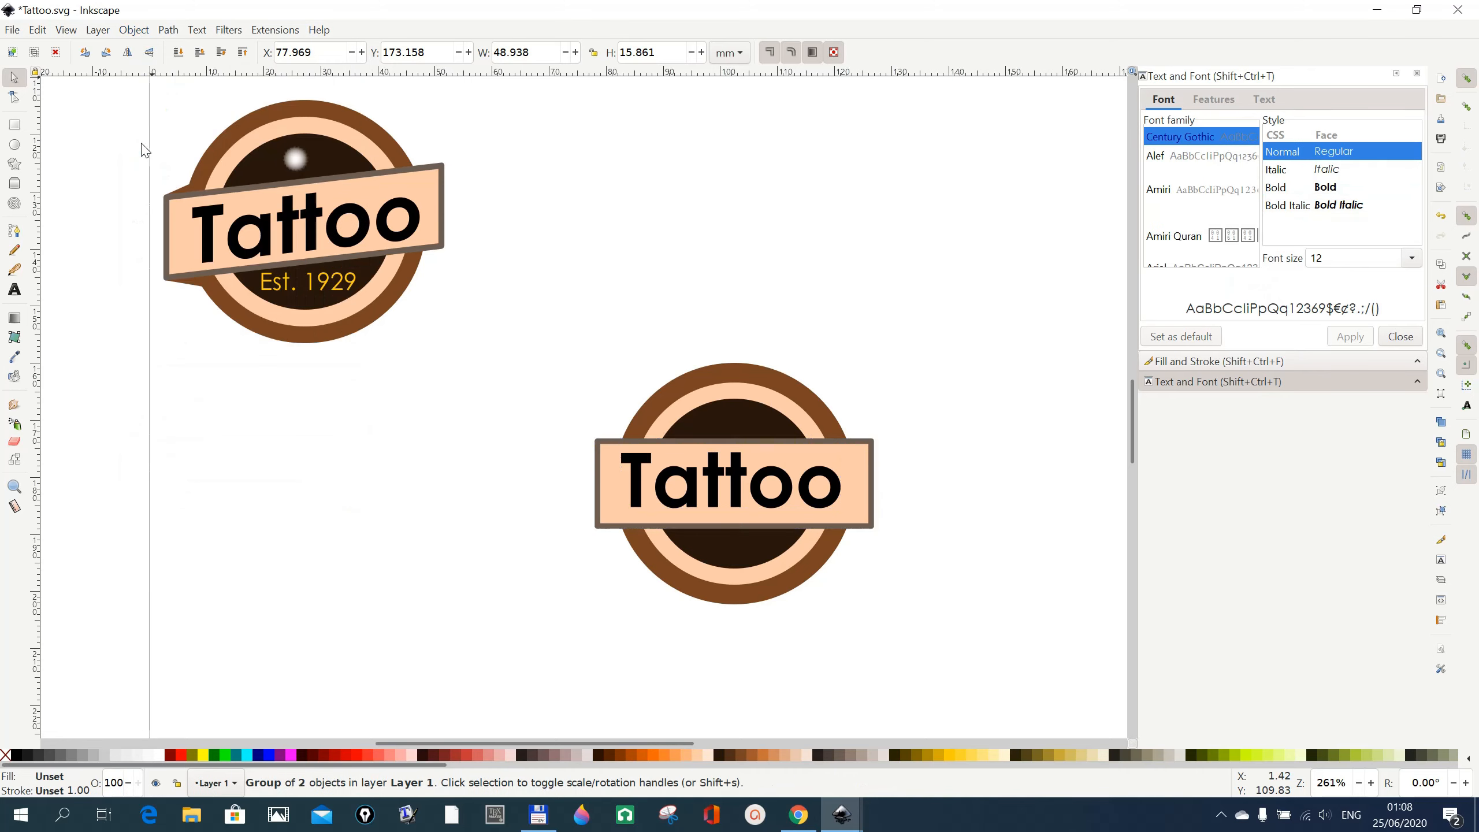
Turn off snapping and skew the banner group vertically so its right end rises, making it about 22 mm high overall
{"action": "left_click", "coordinate": [863, 490]}
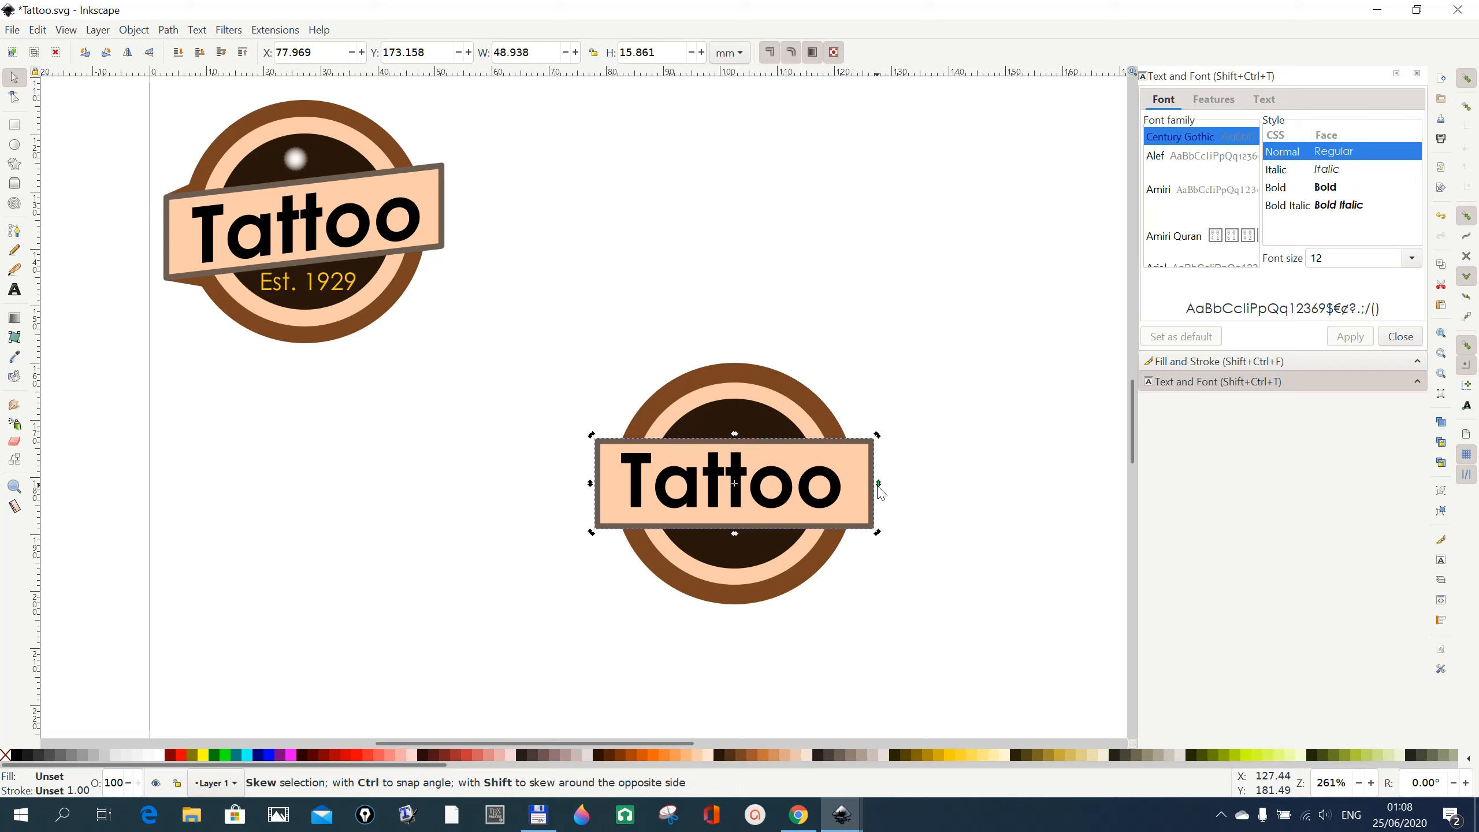
{"action": "left_click_drag", "start_coordinate": [878, 487], "coordinate": [878, 483]}
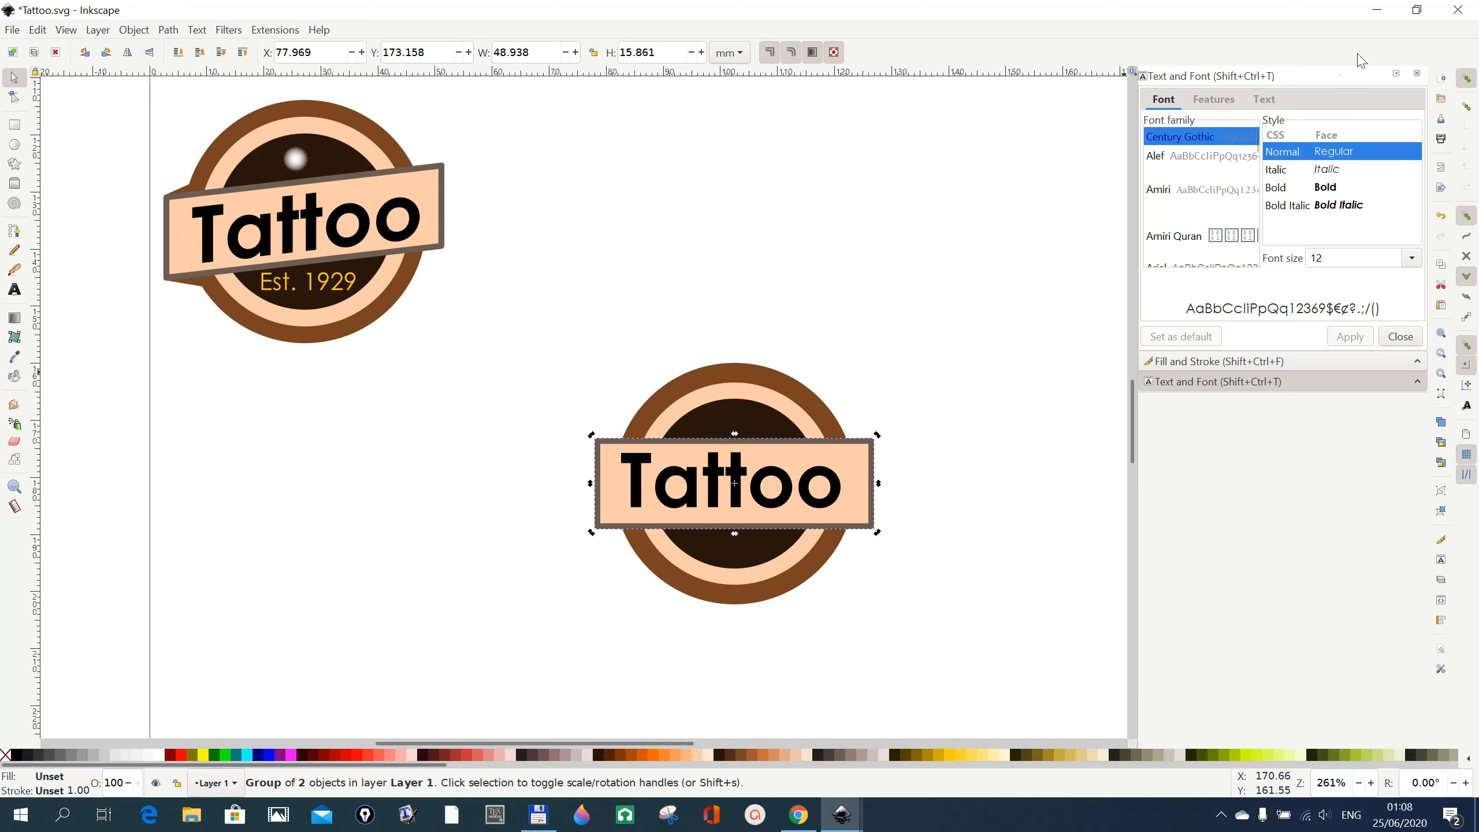
{"action": "left_click", "coordinate": [1471, 85]}
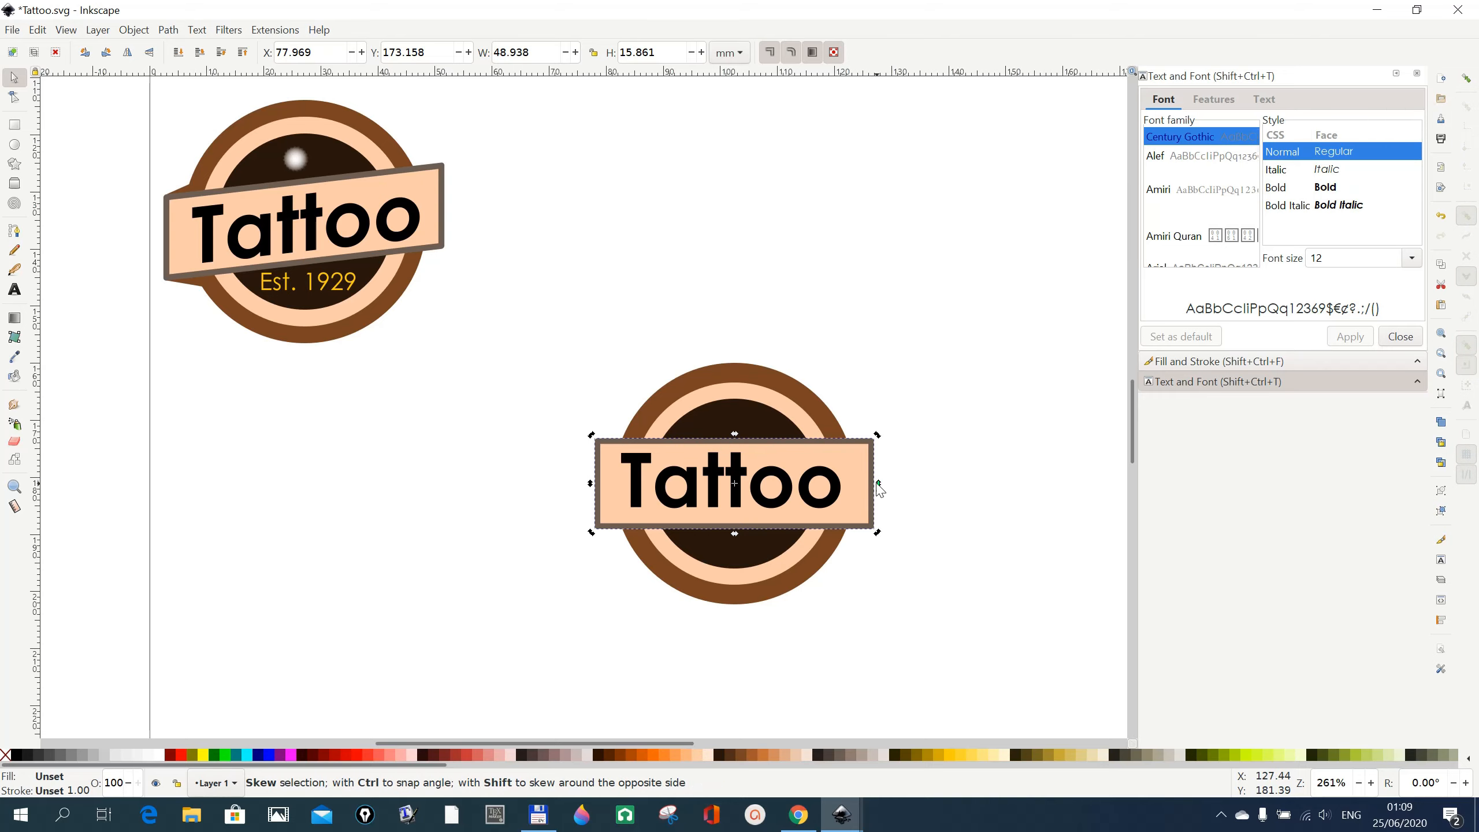
{"action": "left_click_drag", "start_coordinate": [879, 494], "coordinate": [878, 477]}
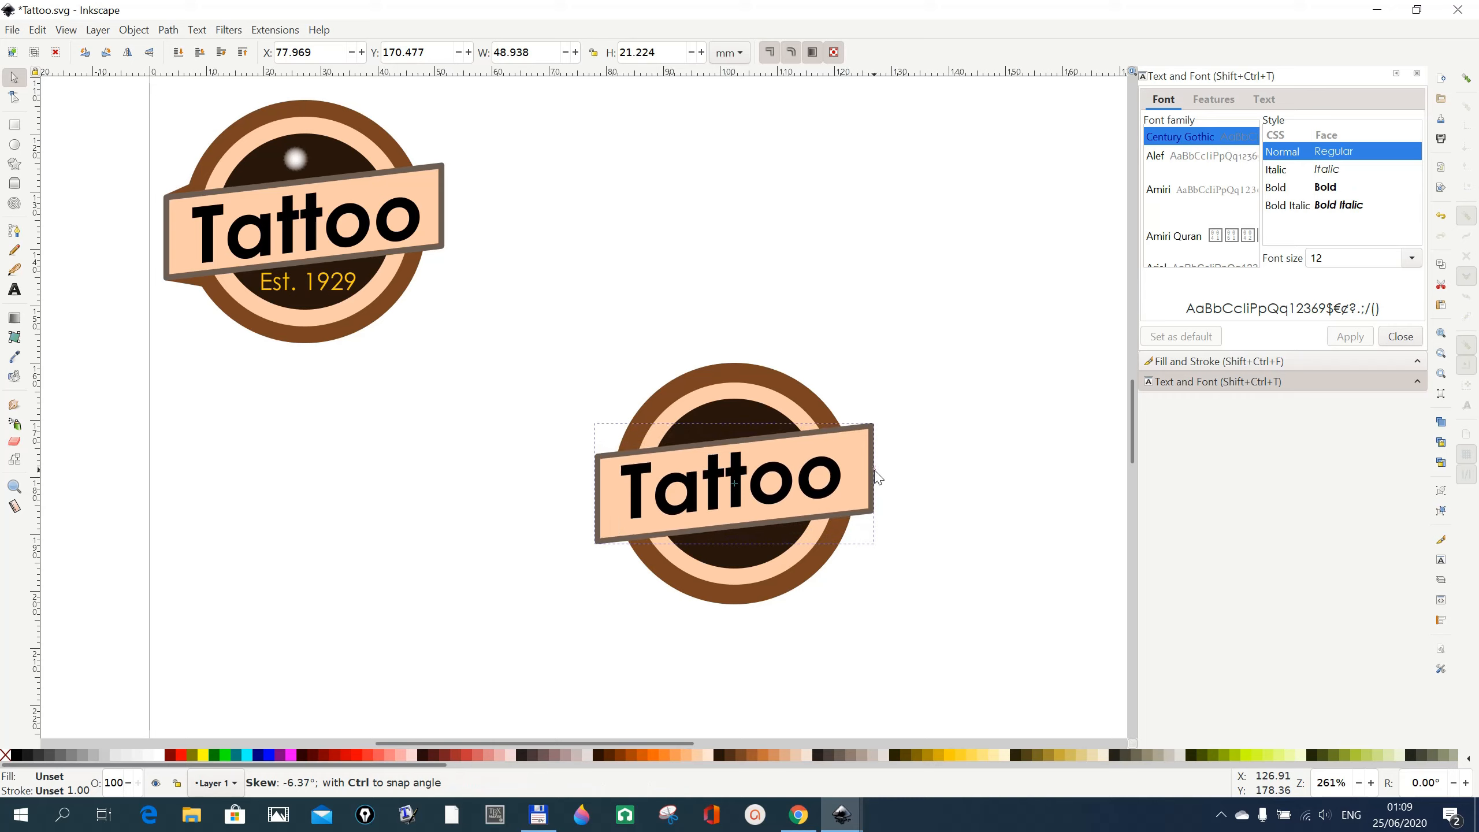
{"action": "left_click_drag", "start_coordinate": [878, 477], "coordinate": [878, 476]}
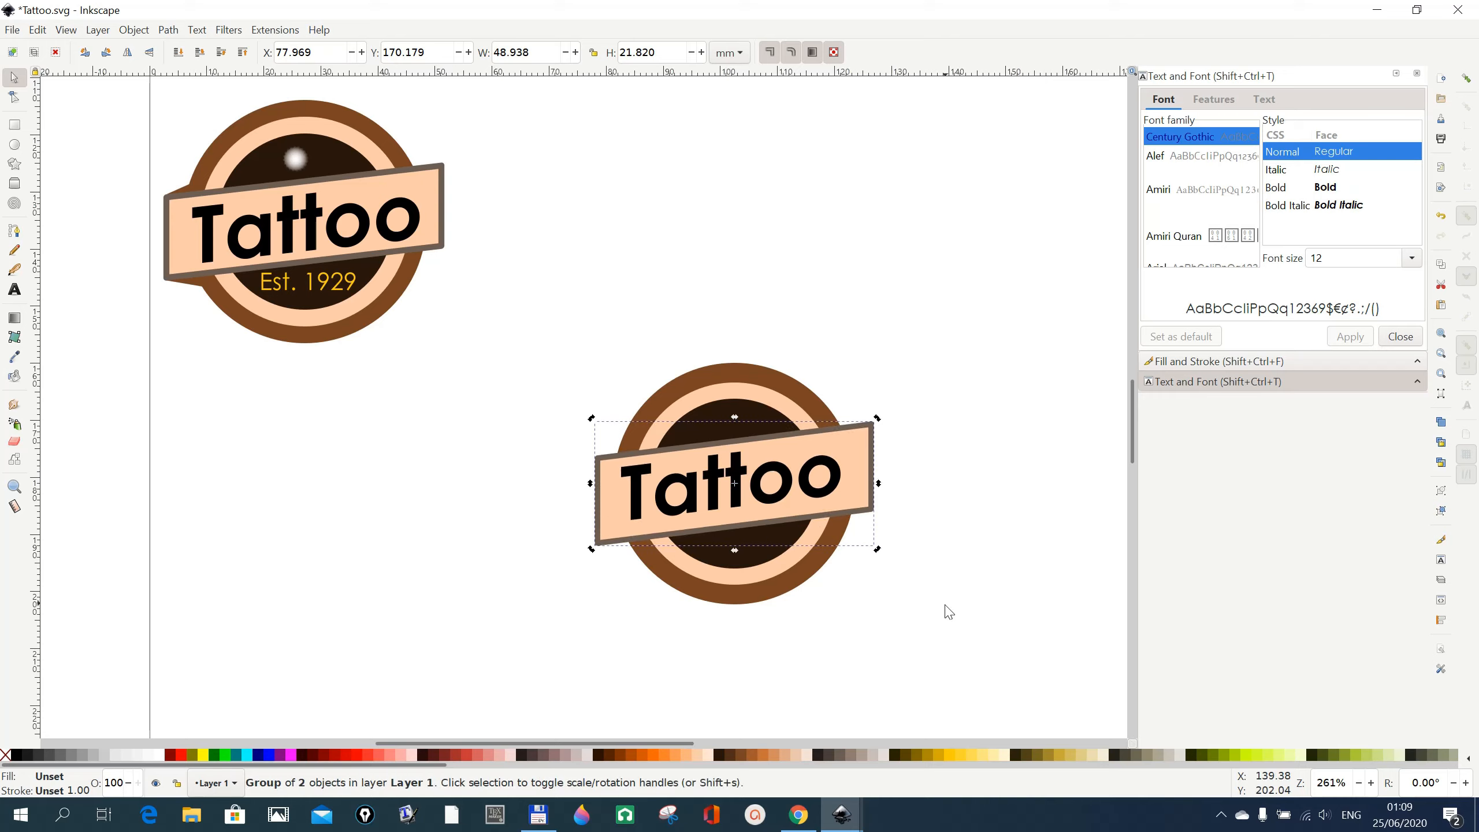
{"action": "left_click", "coordinate": [946, 609]}
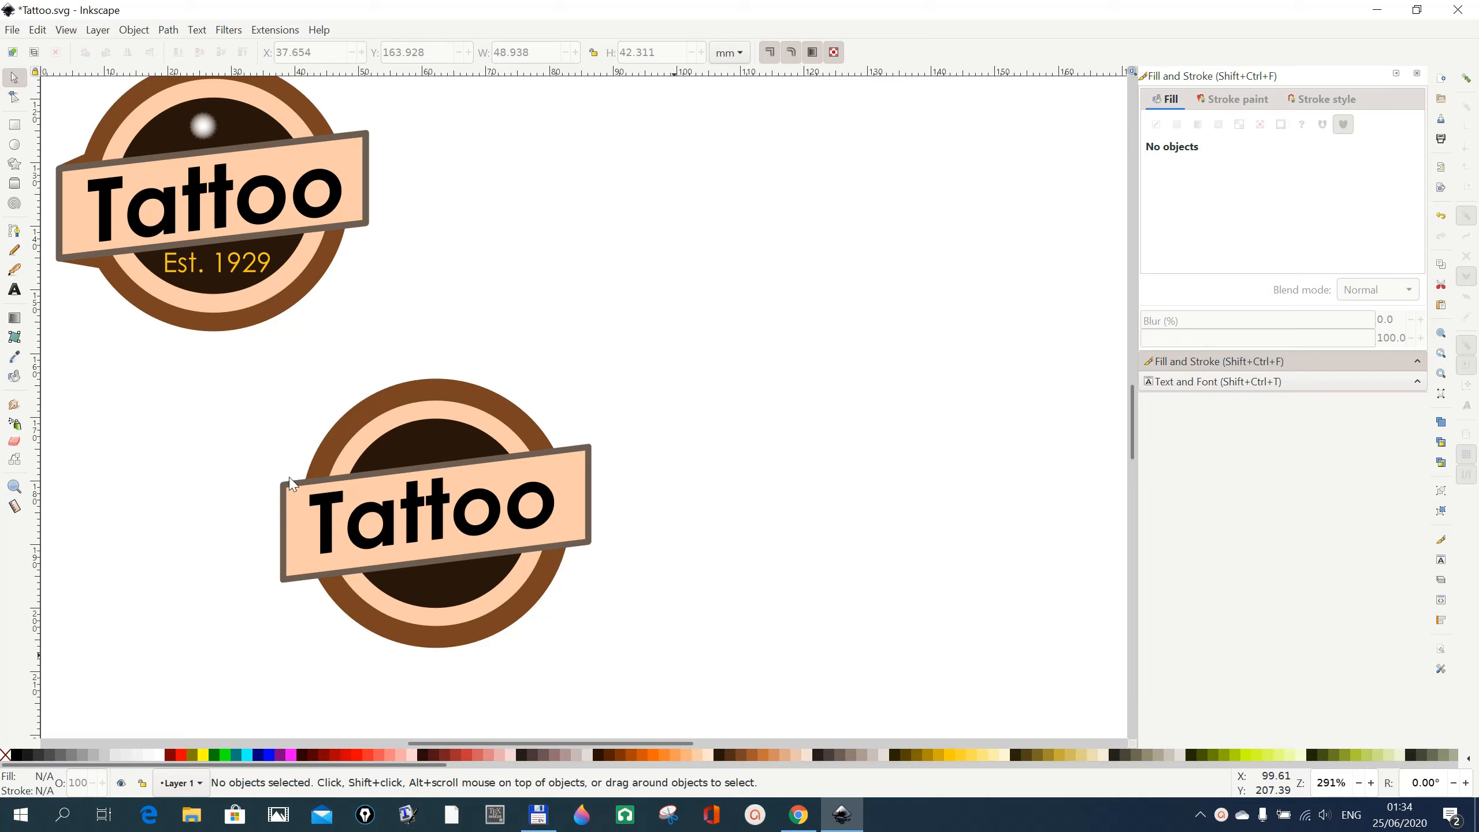
Draw a closed triangle about 7 by 3.5 mm above the banner's upper-left corner with the Bezier tool and fill it with flat black
{"action": "left_click", "coordinate": [14, 231]}
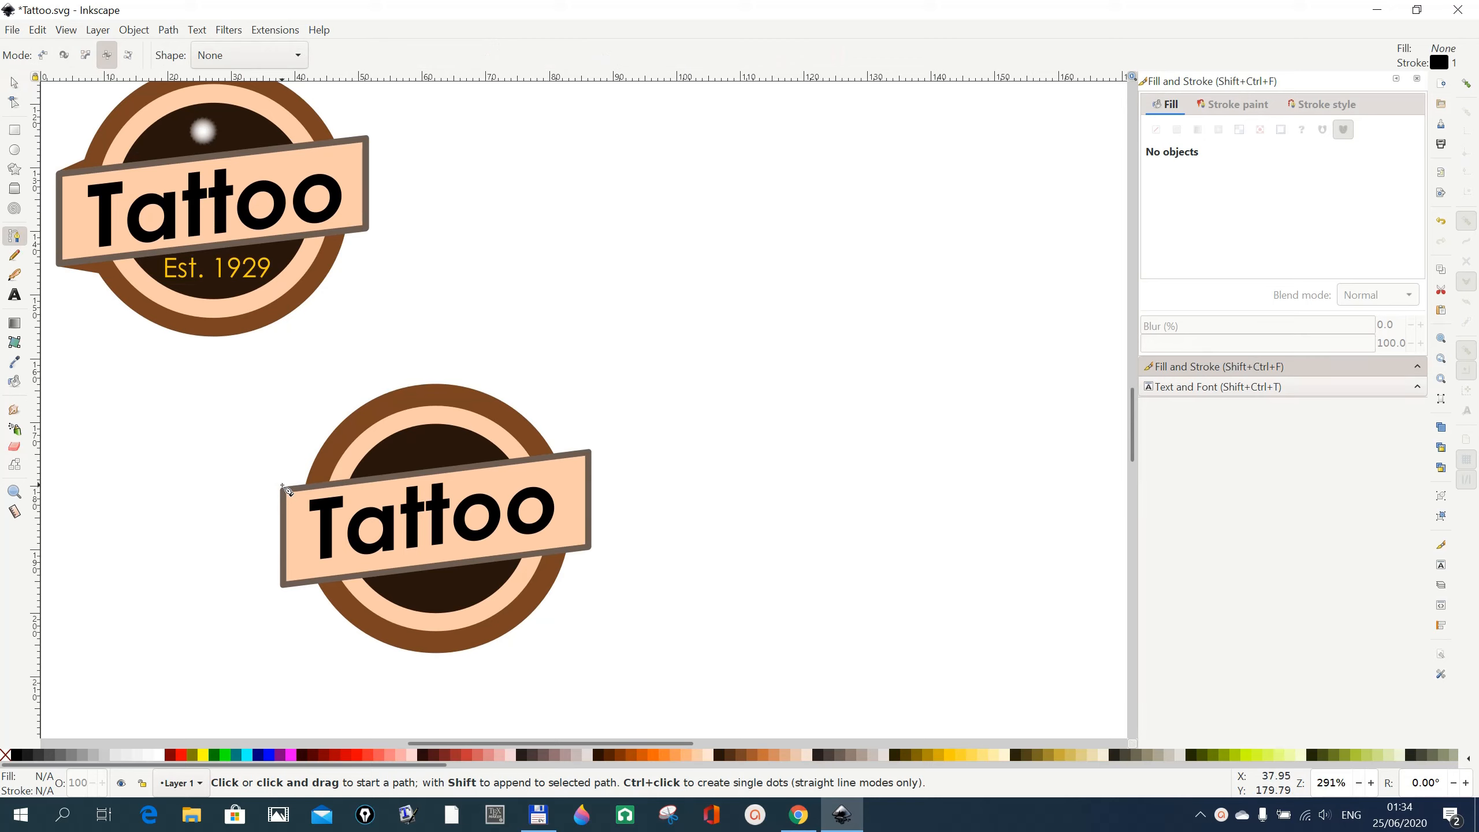
{"action": "left_click", "coordinate": [283, 487]}
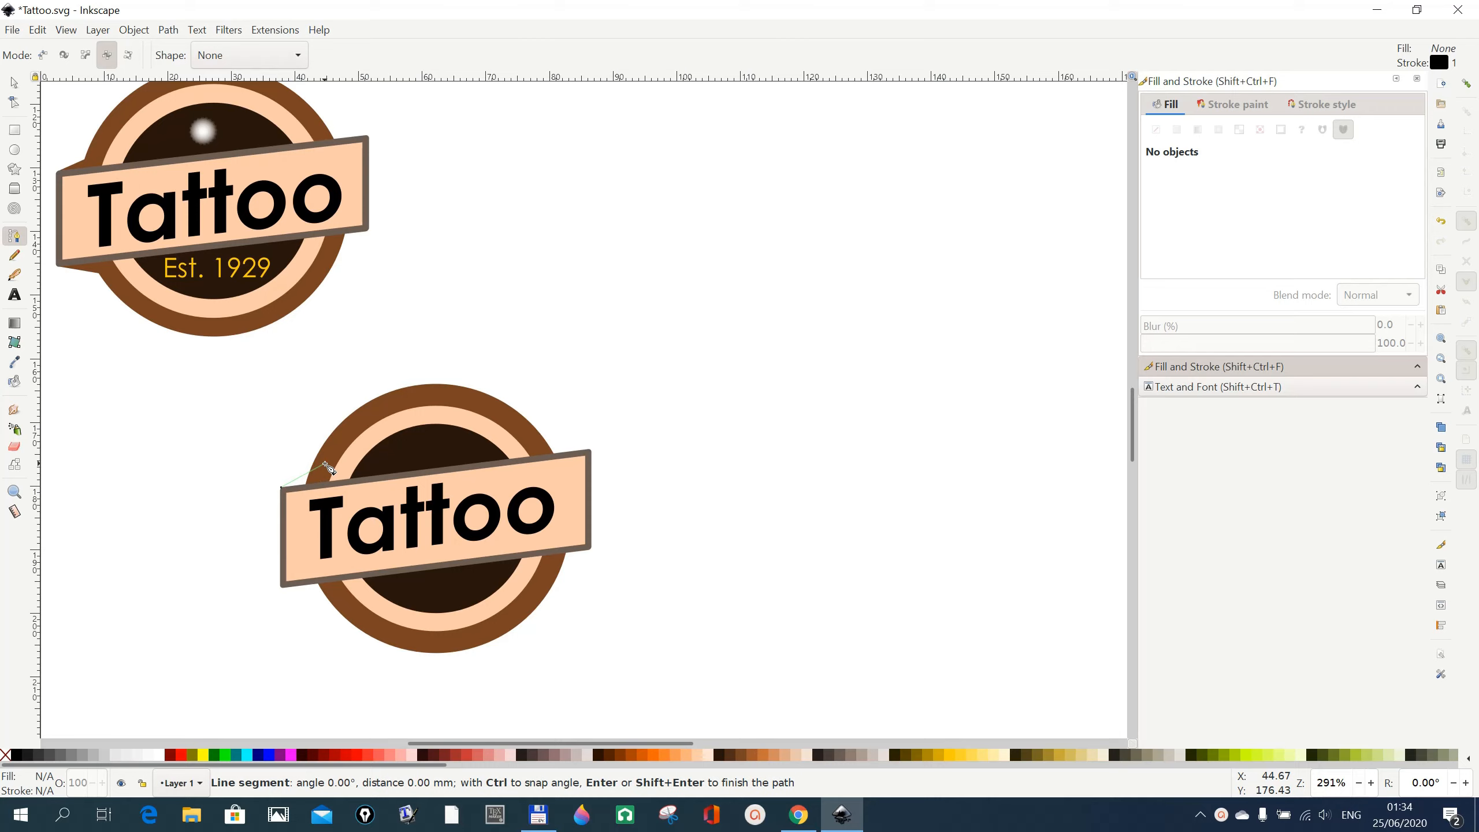
{"action": "left_click", "coordinate": [325, 464]}
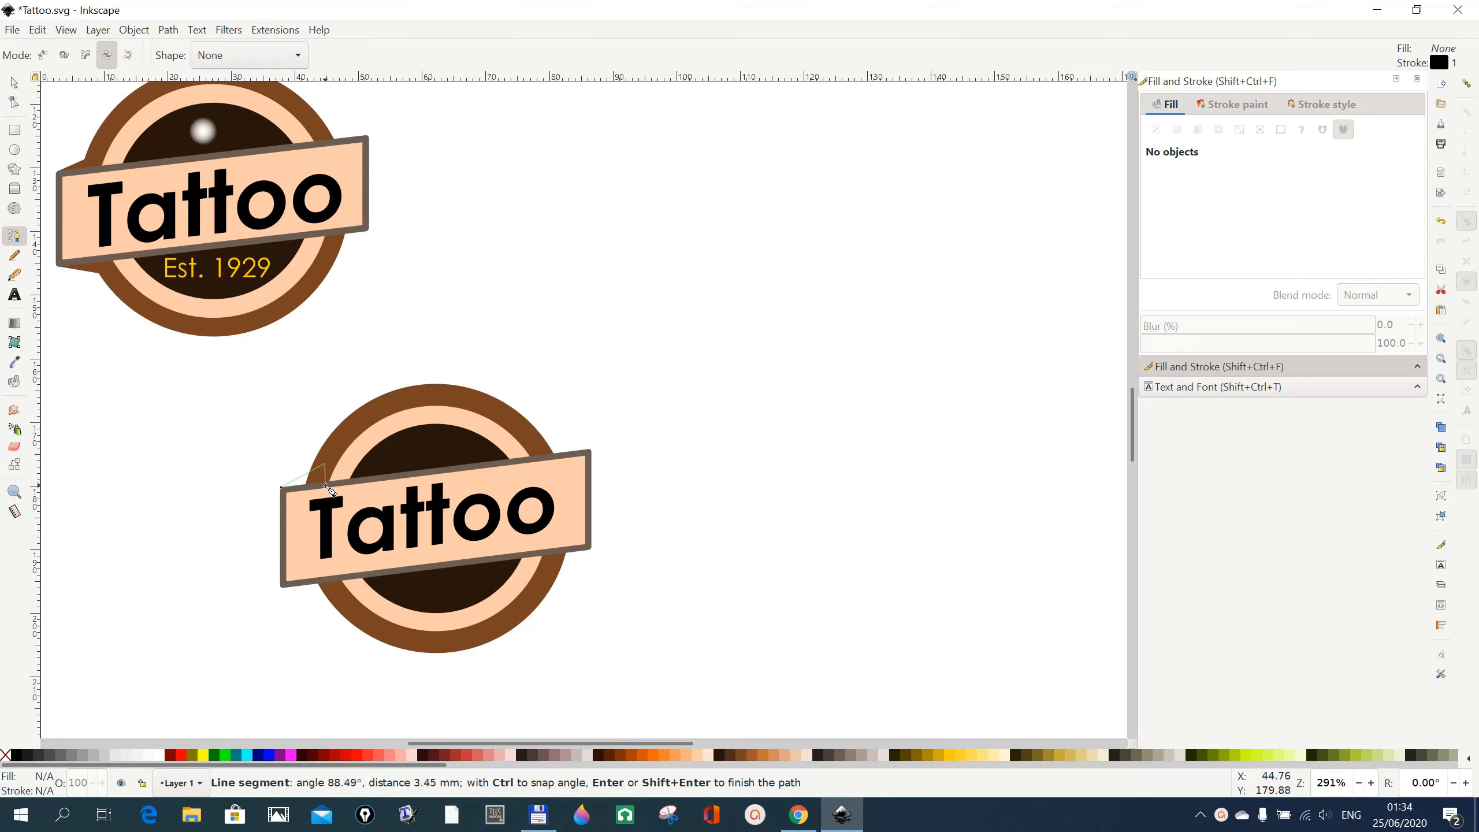
{"action": "left_click", "coordinate": [326, 487]}
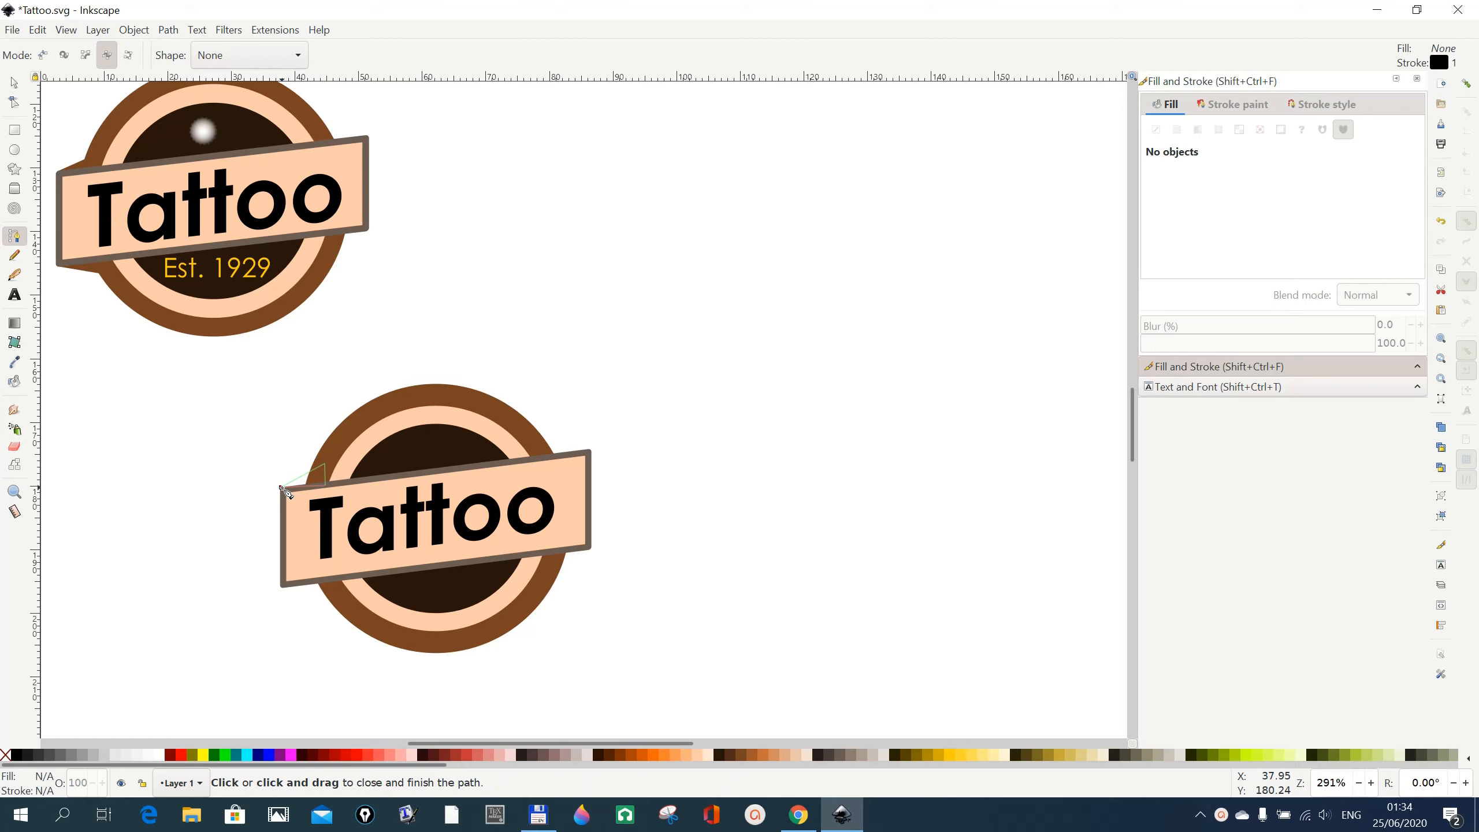
{"action": "left_click", "coordinate": [282, 488]}
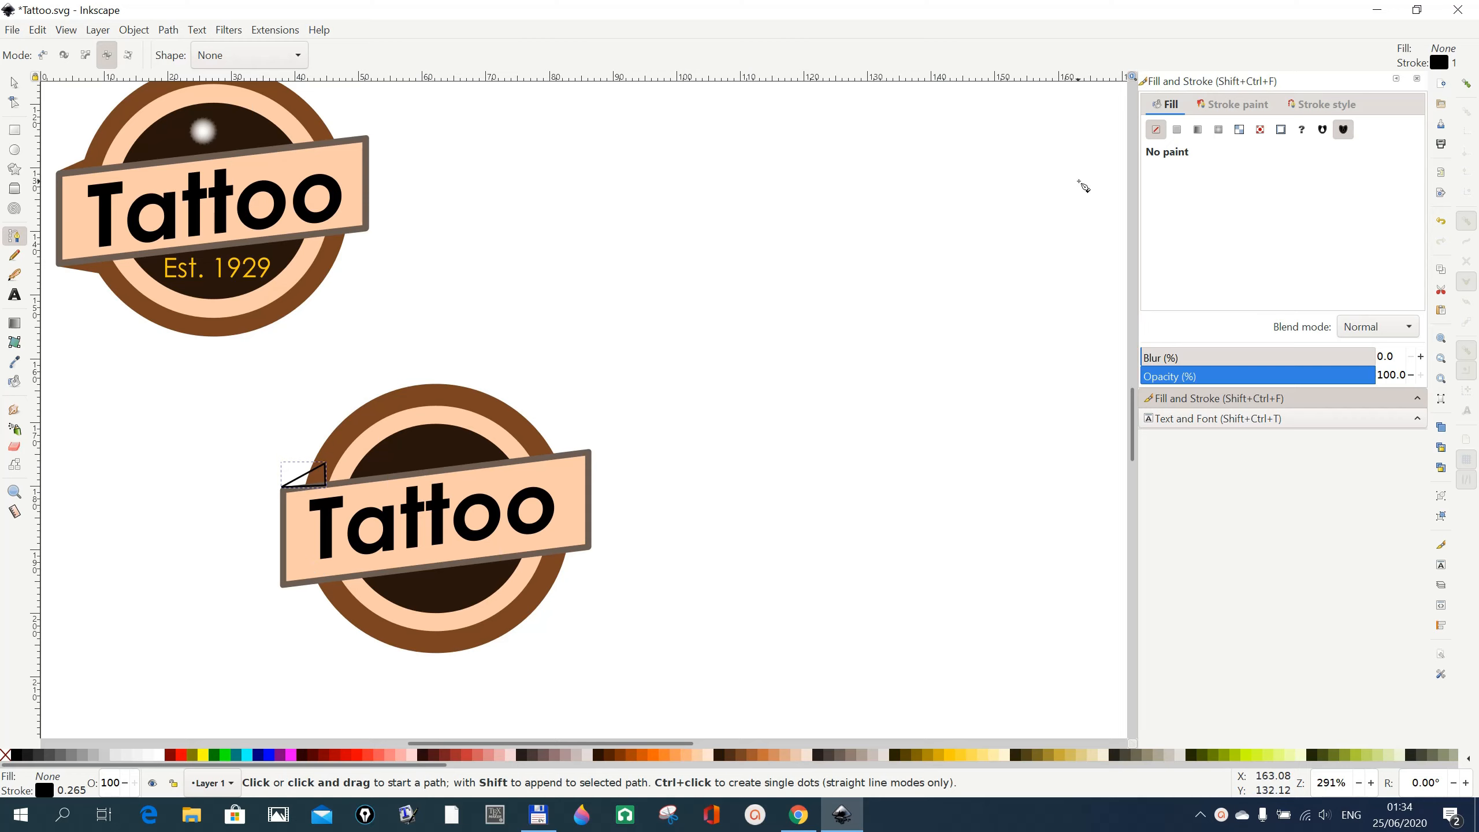
{"action": "left_click", "coordinate": [1177, 130]}
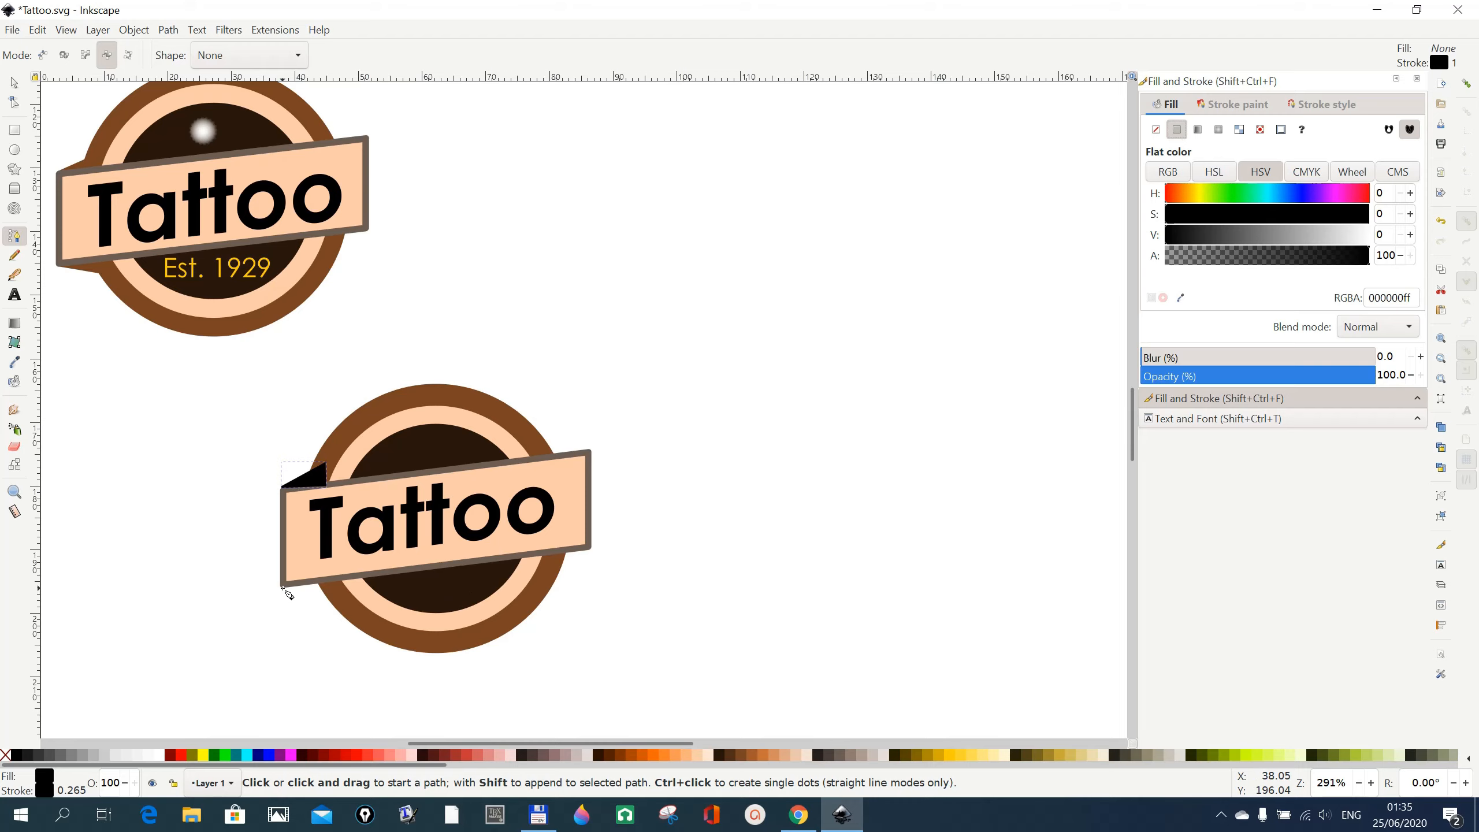
Draw a closed triangle about 9 by 3.5 mm below the banner's lower-left corner as the second fold
{"action": "left_click", "coordinate": [283, 588]}
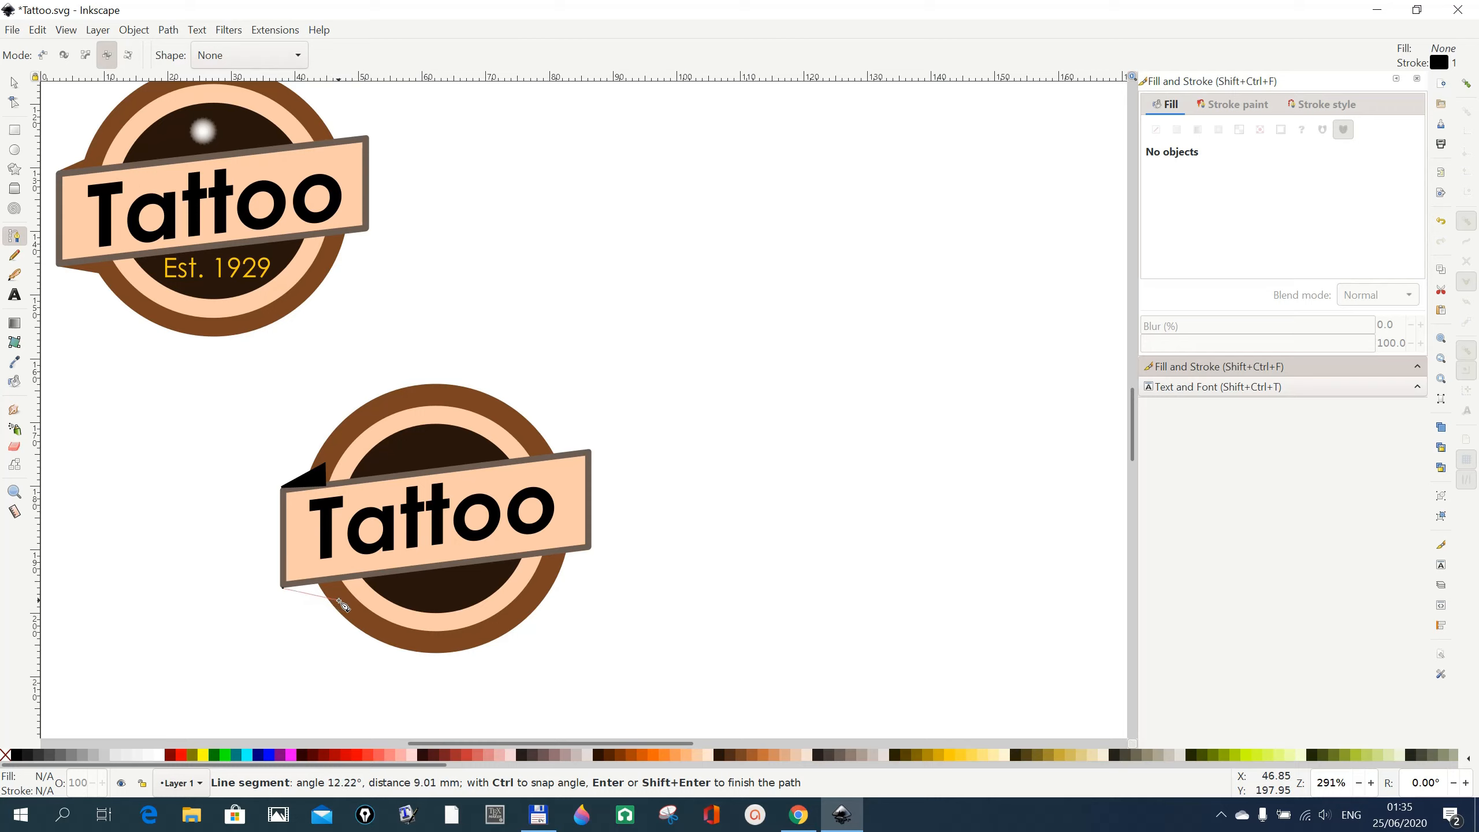
{"action": "left_click", "coordinate": [342, 605]}
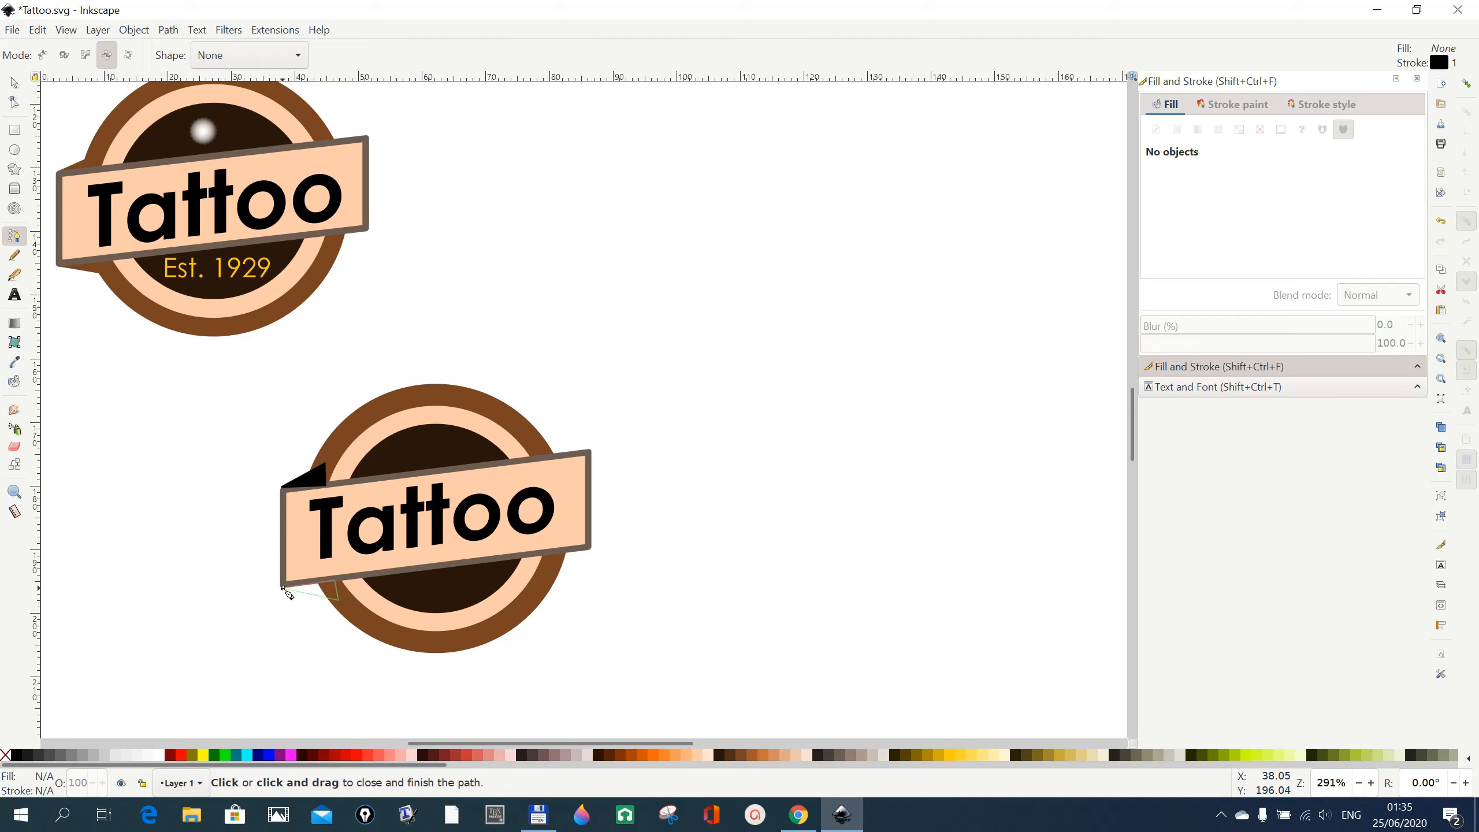
{"action": "left_click", "coordinate": [283, 588]}
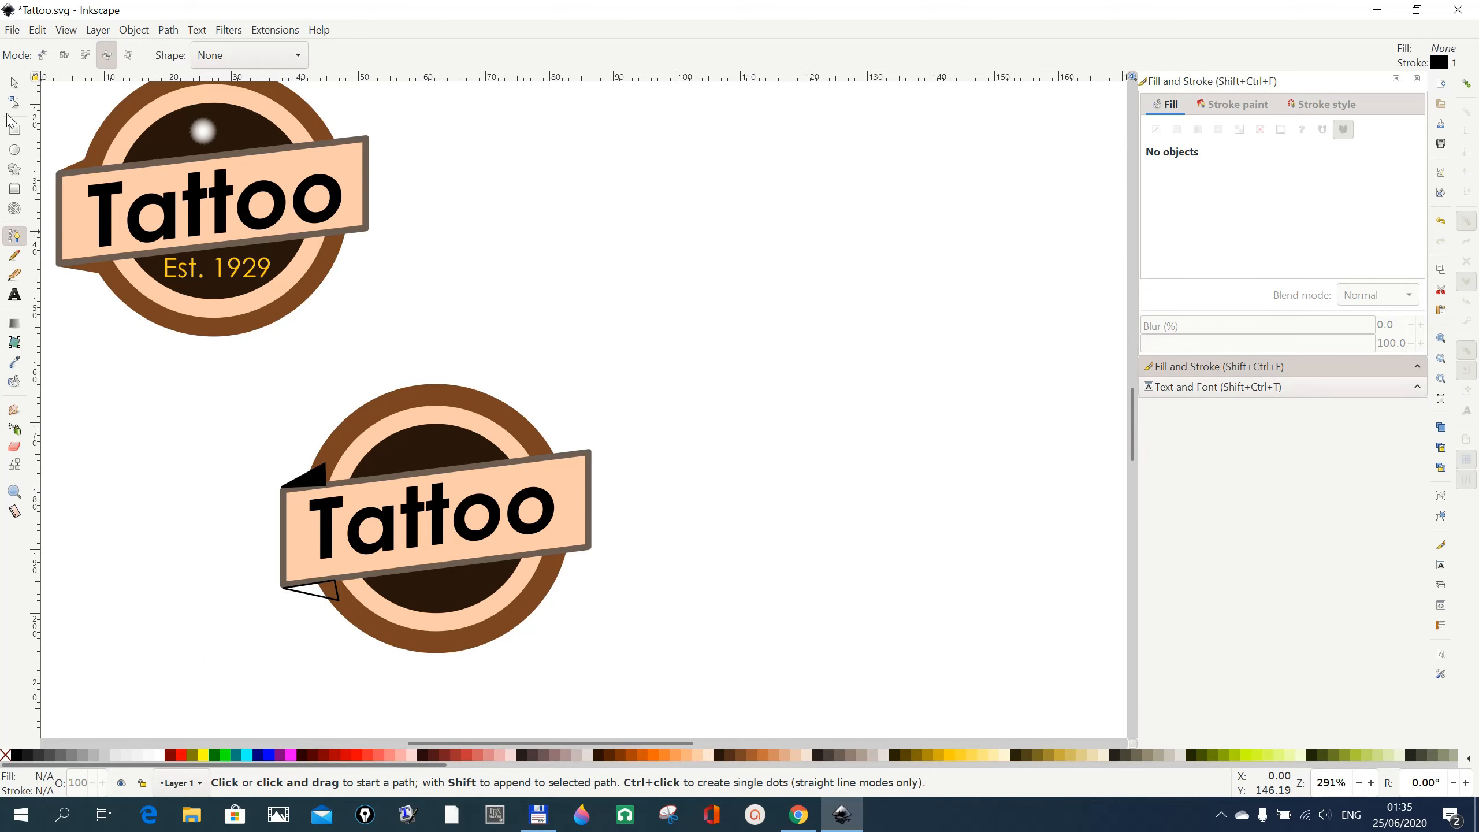
{"action": "left_click", "coordinate": [14, 82]}
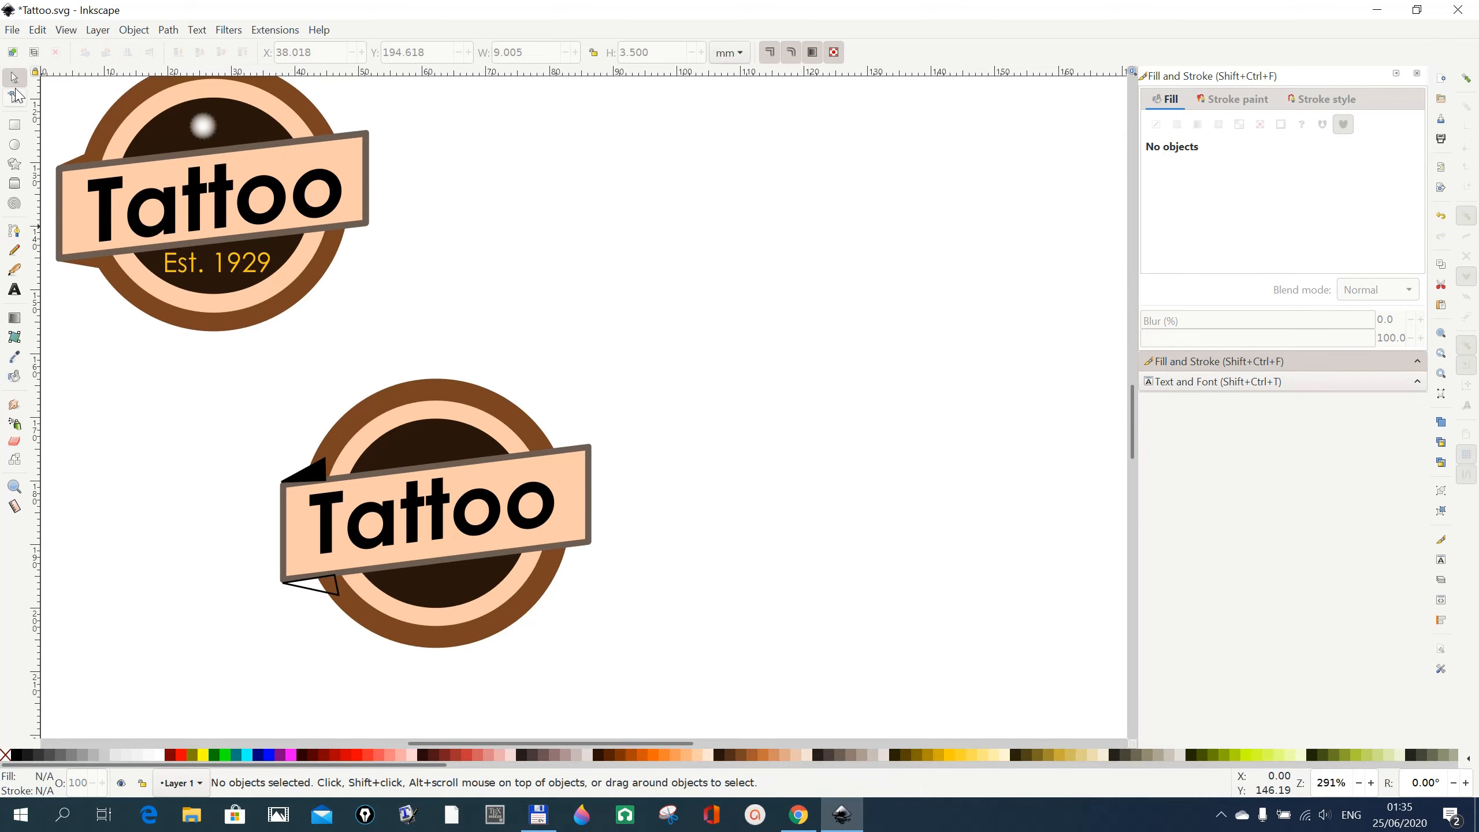
Fill the fold triangle below the banner with flat black and unite both fold triangles with the outer brown circle
{"action": "left_click", "coordinate": [340, 595]}
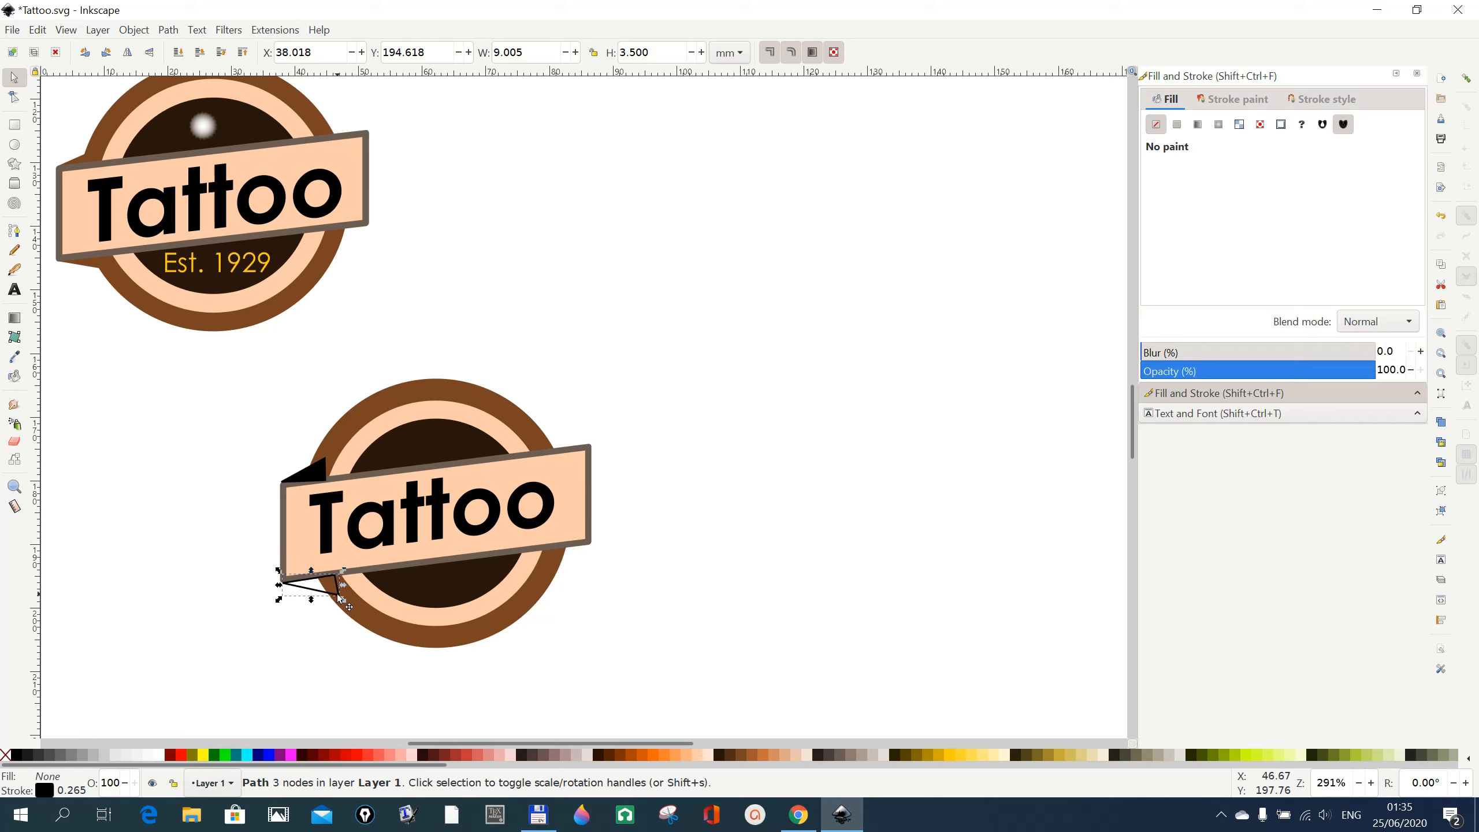
{"action": "left_click", "coordinate": [1176, 124]}
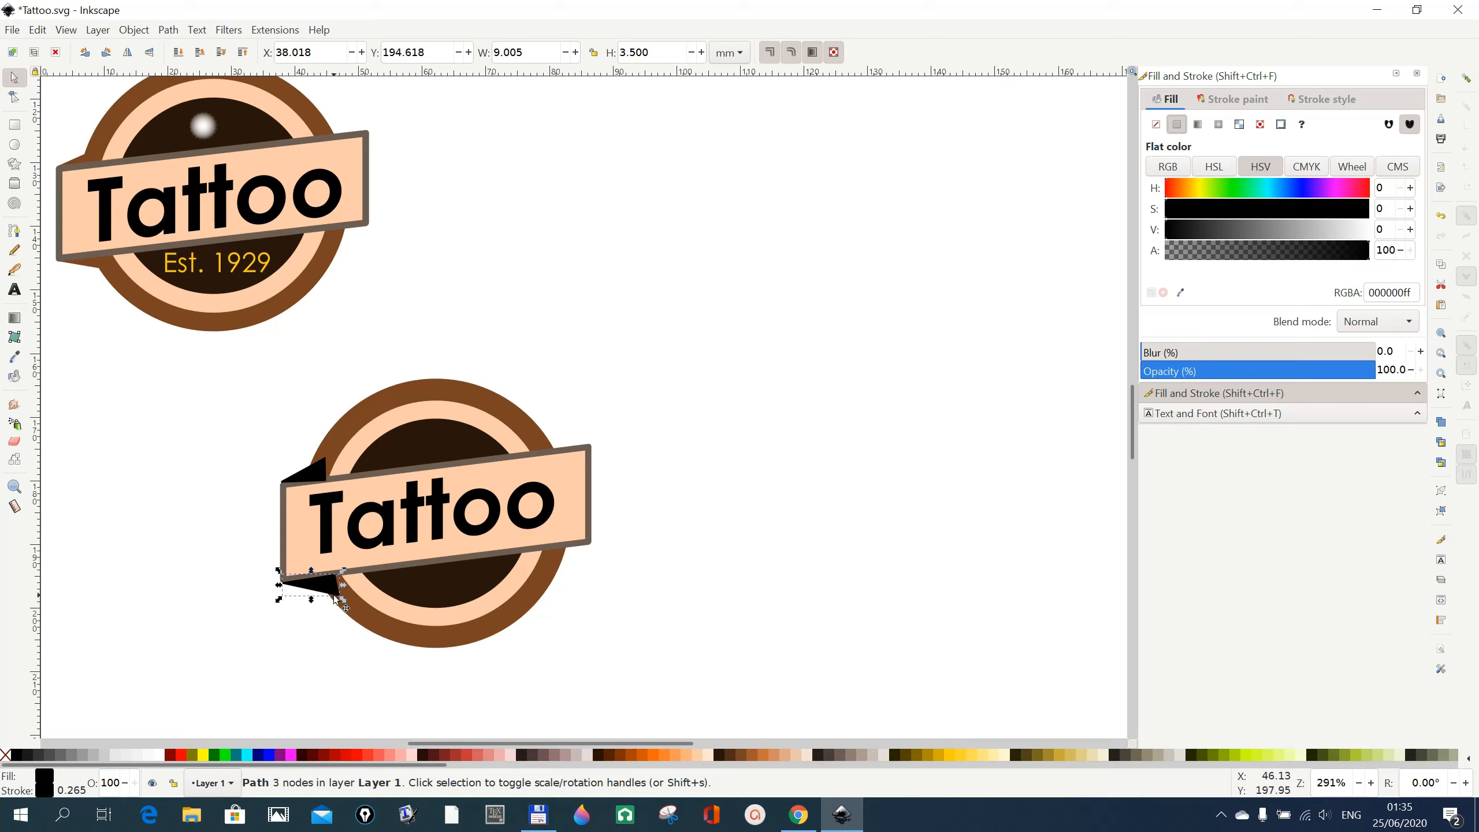
{"action": "left_click", "coordinate": [318, 460], "text": "shift"}
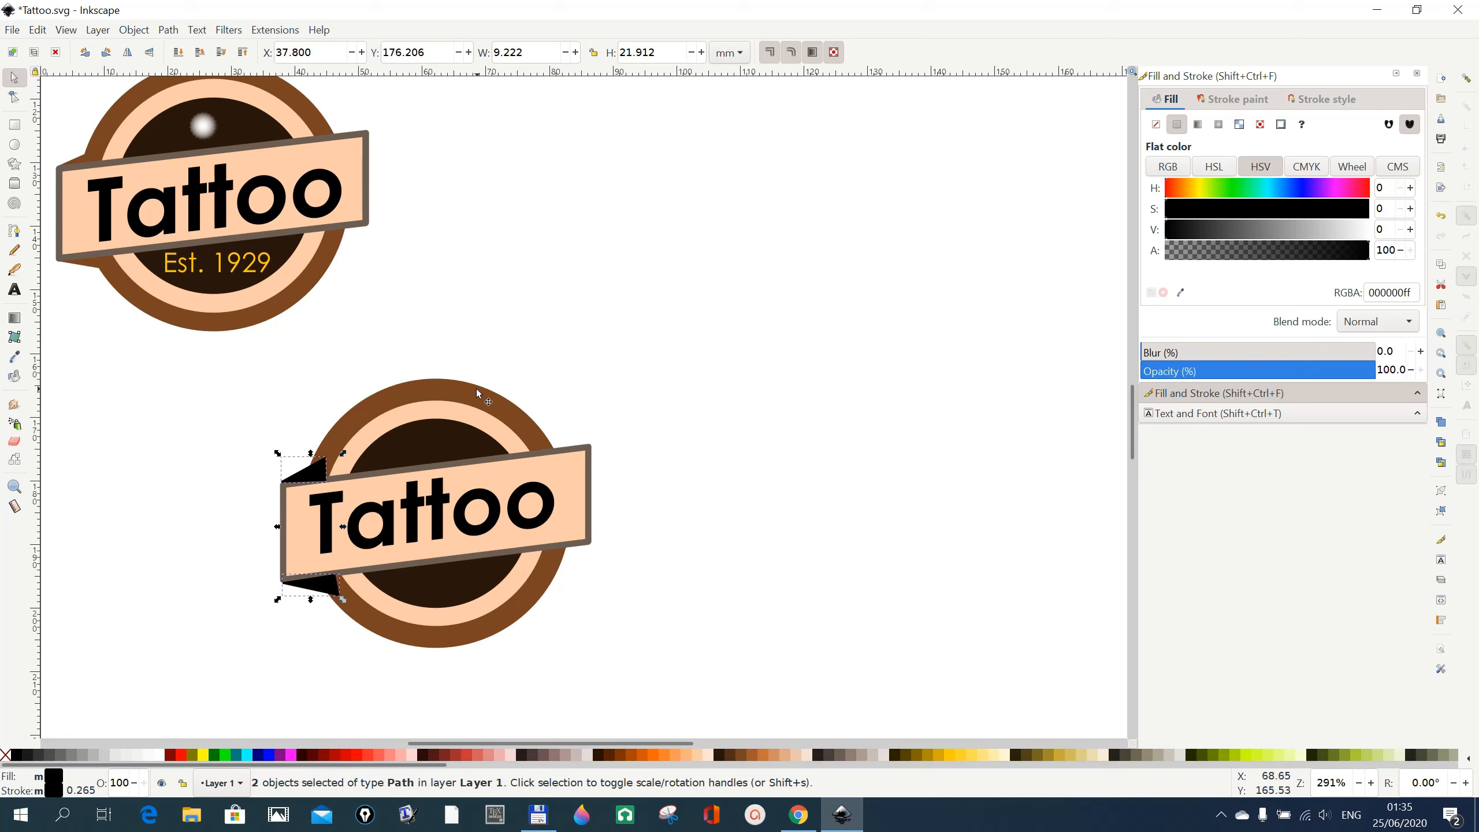
{"action": "left_click", "coordinate": [499, 403], "text": "shift"}
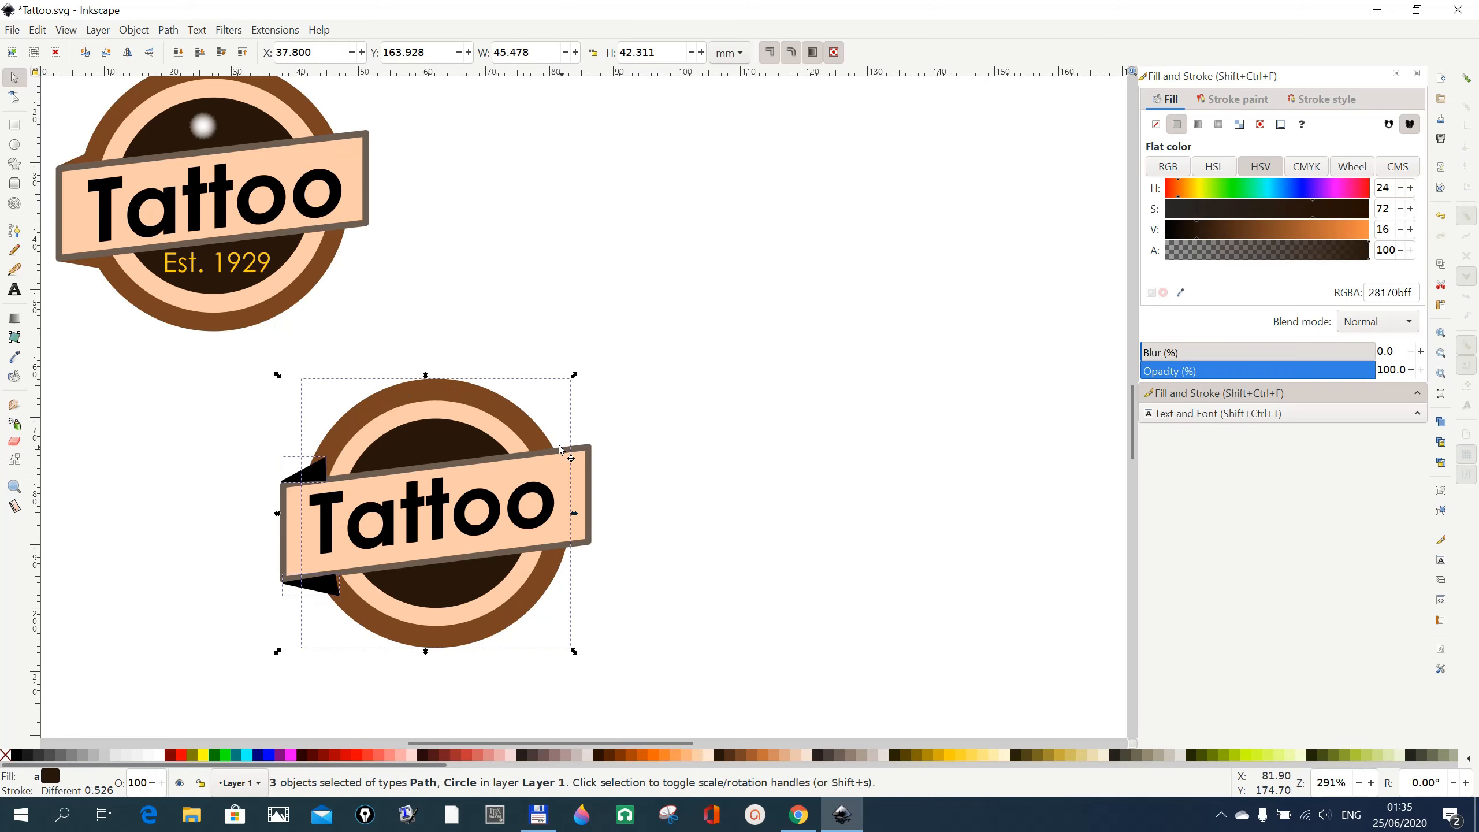
{"action": "left_click", "coordinate": [168, 30]}
{"action": "left_click", "coordinate": [189, 111]}
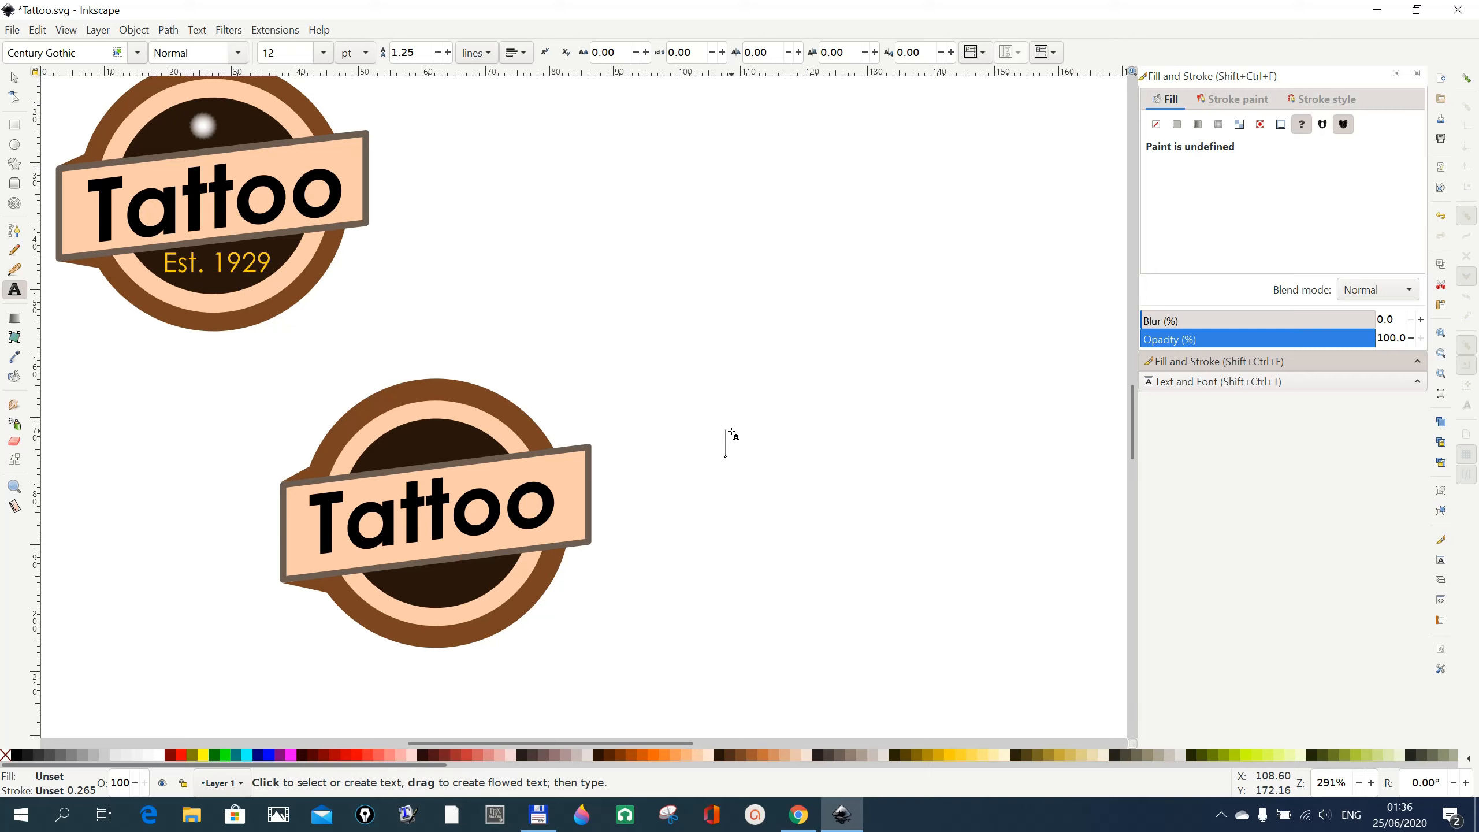
Add the text "Est.1929" in Century Gothic 12 pt on the empty canvas and fill it with yellow #ffd42a
{"action": "left_click", "coordinate": [753, 389]}
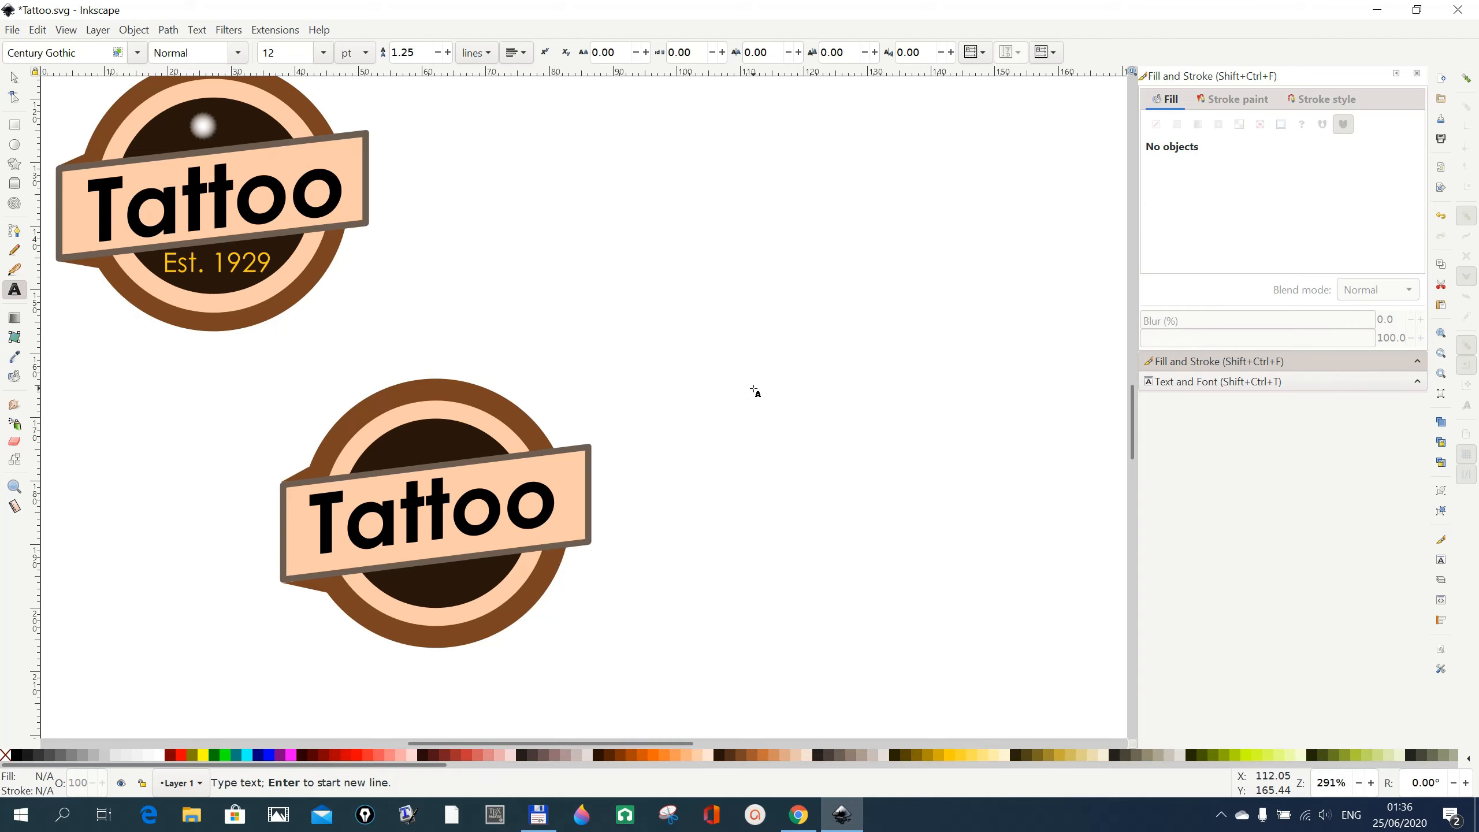
{"action": "type", "text": "Es"}
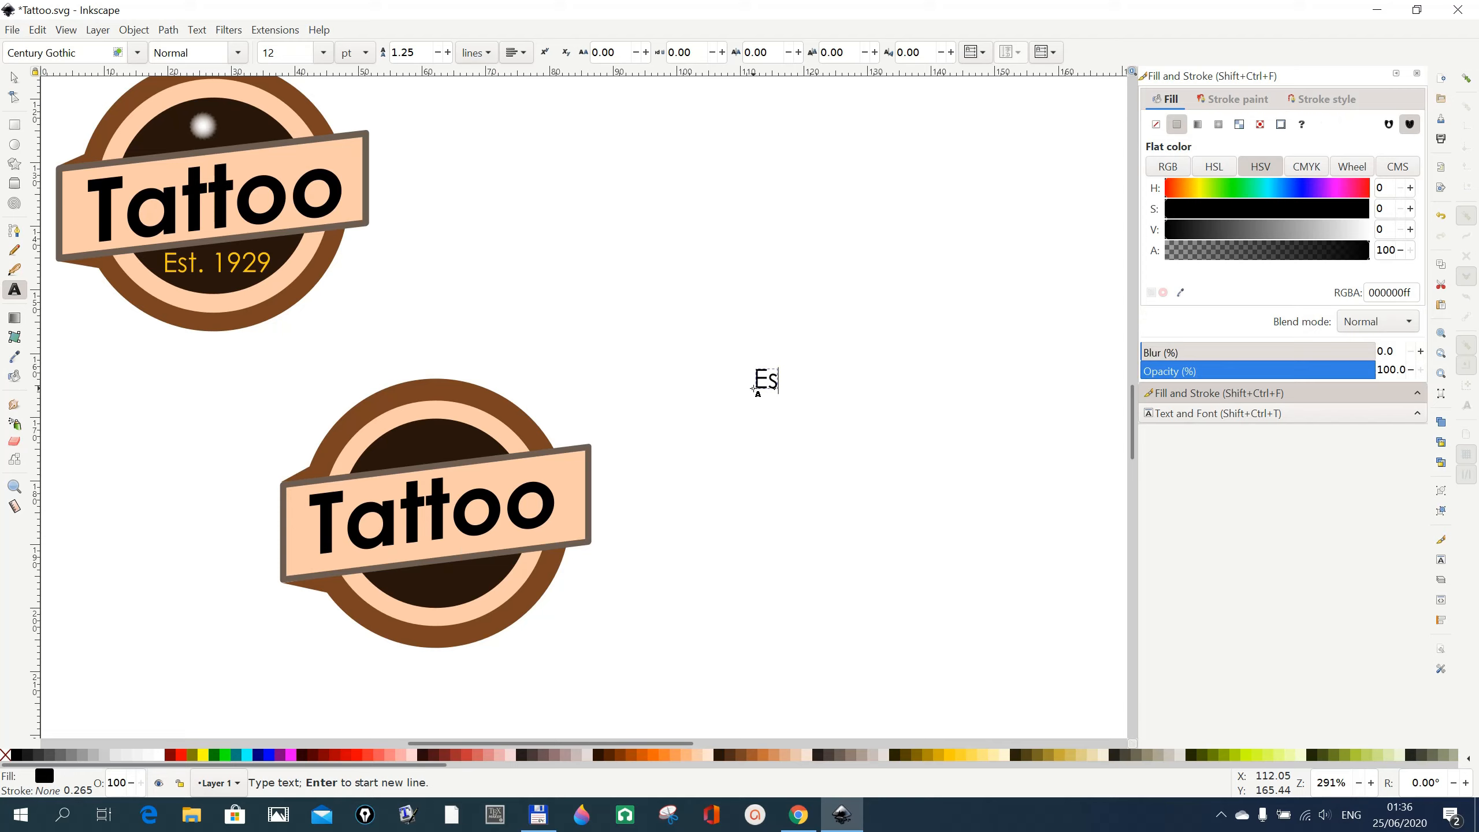
{"action": "type", "text": "t.1929"}
{"action": "left_click", "coordinate": [961, 757]}
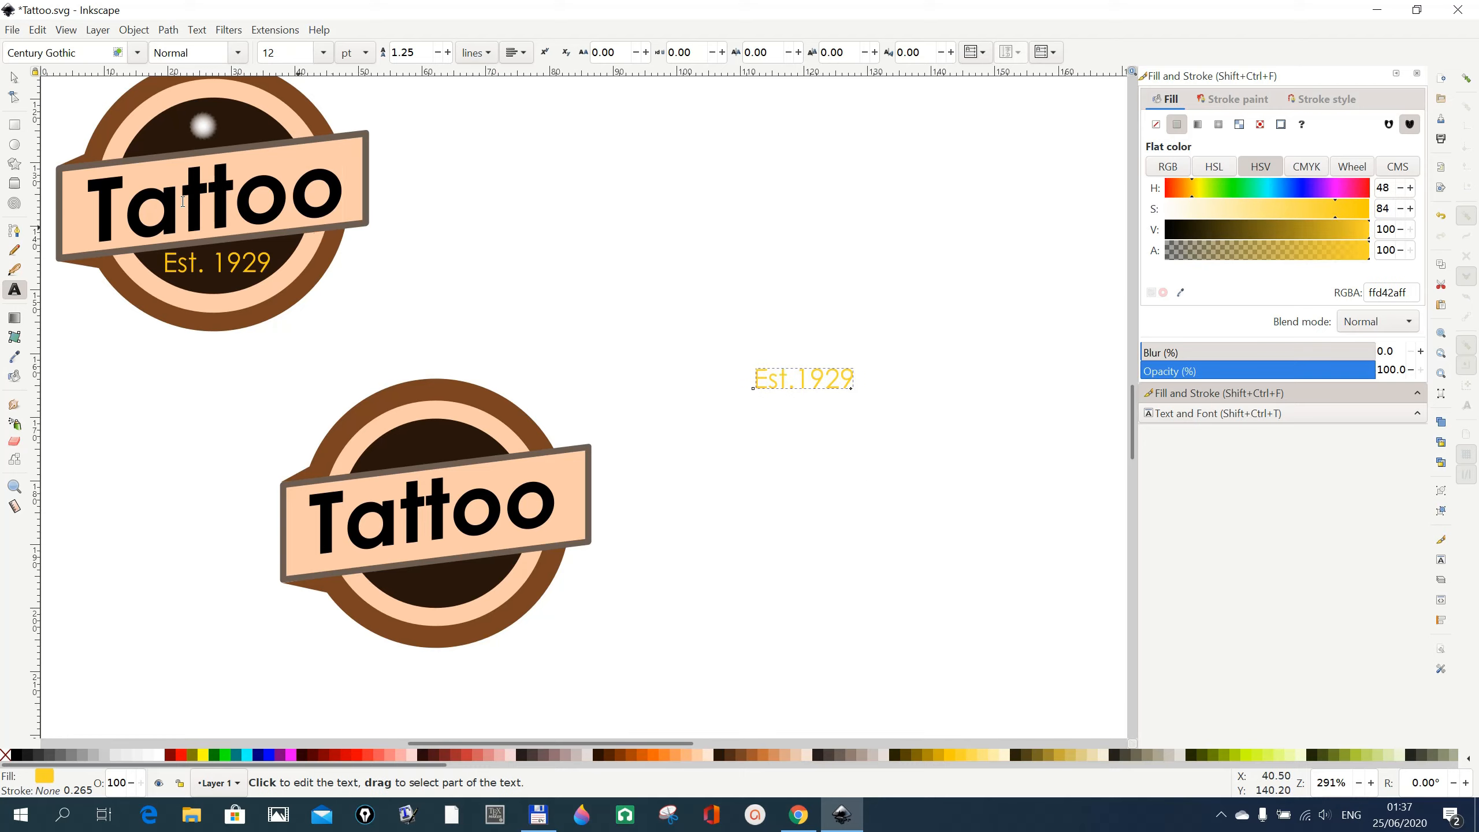
Move the "Est.1929" text into the dark inner circle and centre it by eye below the banner
{"action": "left_click", "coordinate": [14, 77]}
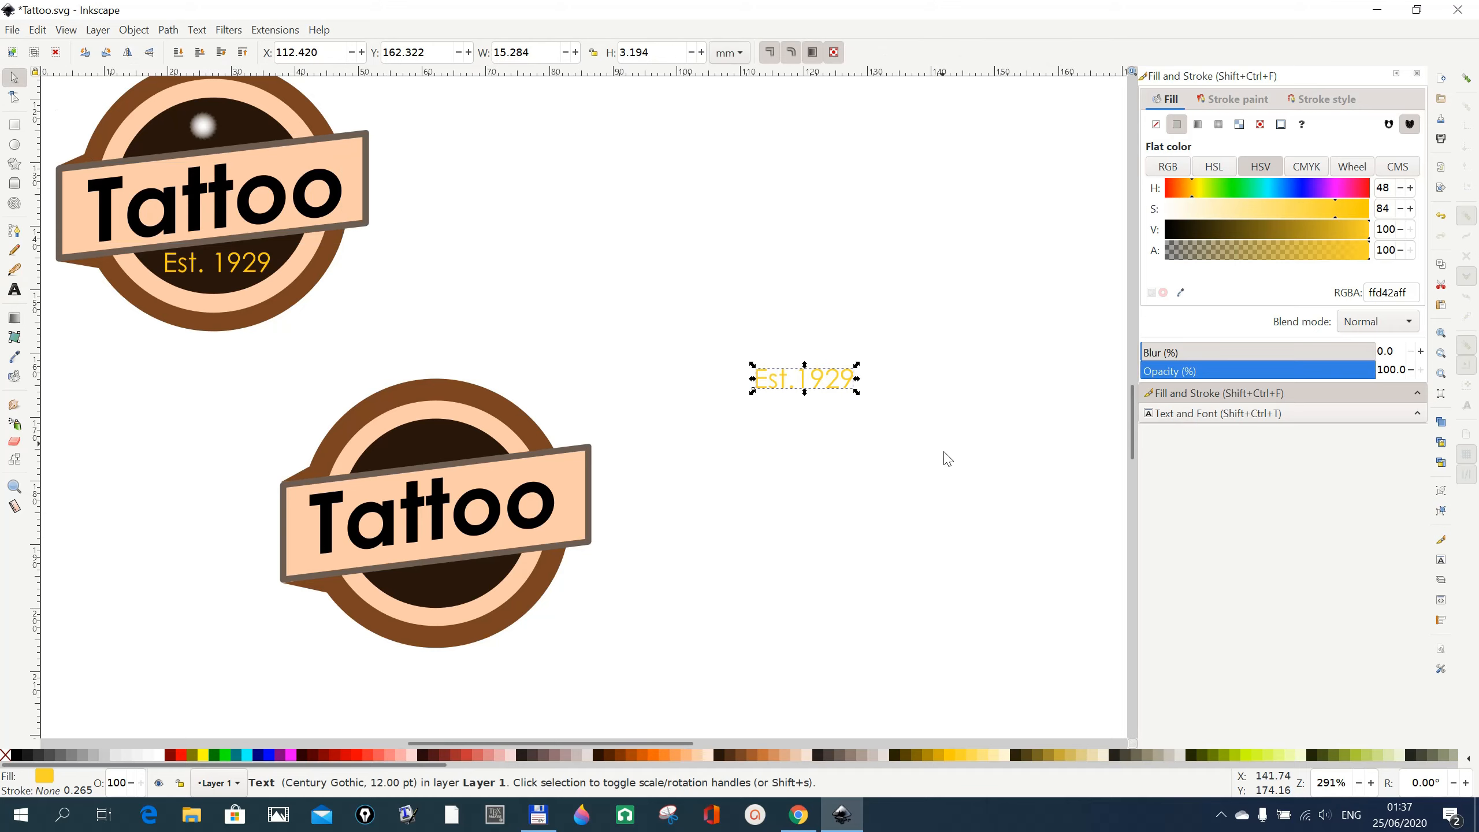
{"action": "left_click_drag", "start_coordinate": [788, 392], "coordinate": [418, 590]}
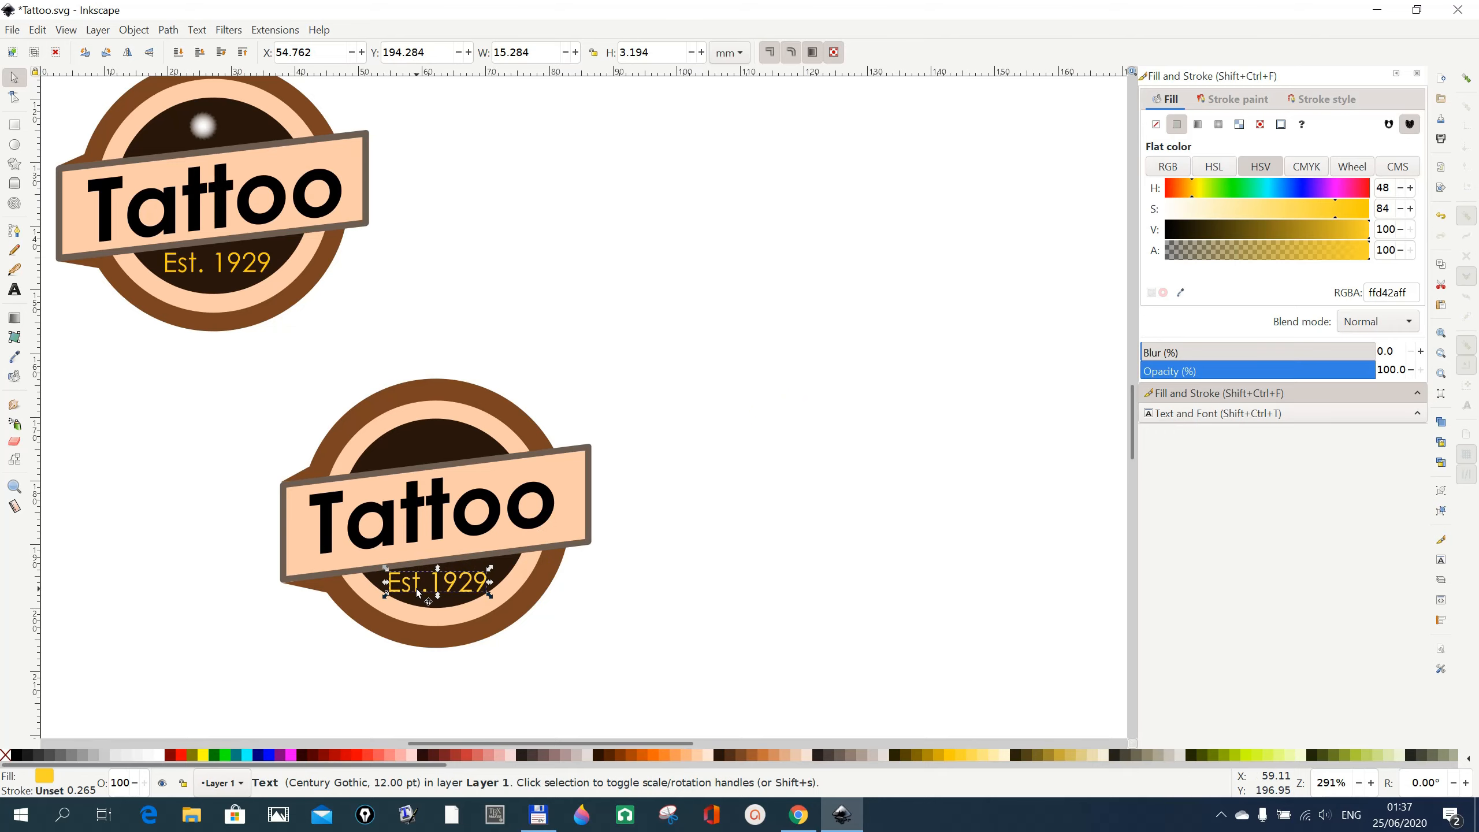
{"action": "left_click", "coordinate": [590, 637]}
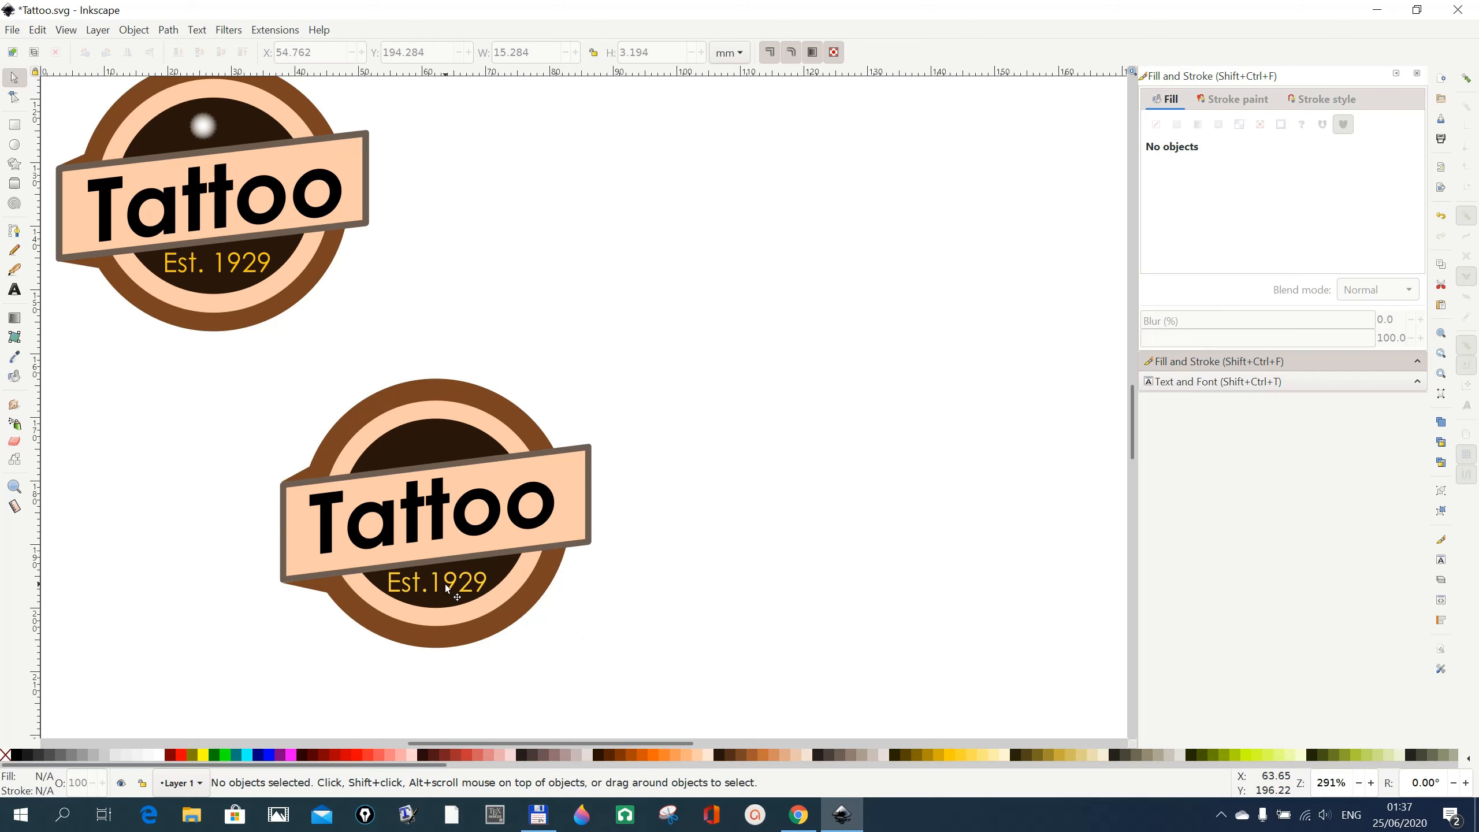
{"action": "left_click_drag", "start_coordinate": [444, 584], "coordinate": [448, 585]}
{"action": "left_click", "coordinate": [624, 658]}
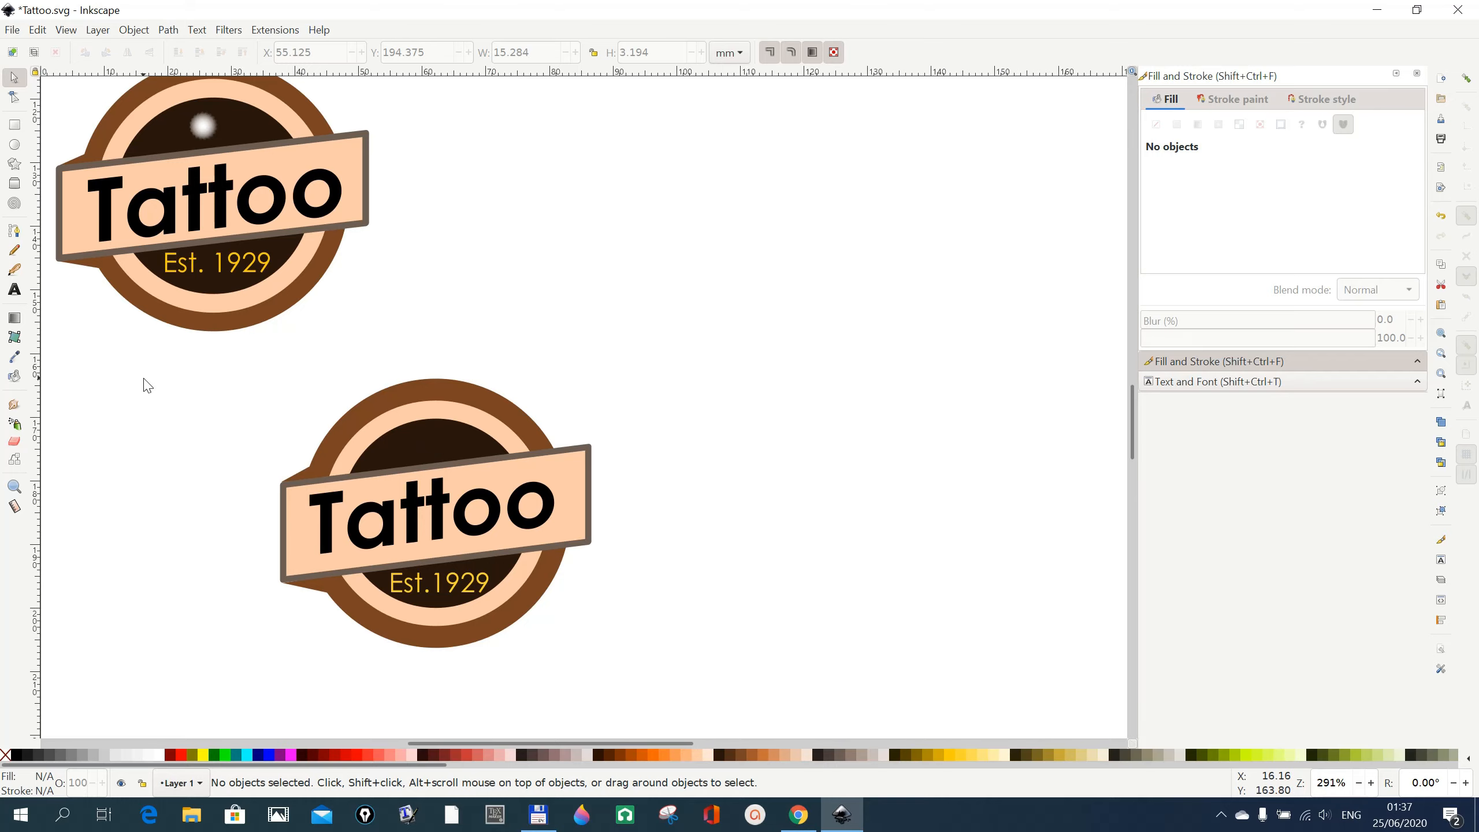
Draw a circle about 3.8 mm across on the empty canvas and give it a white radial gradient fill
{"action": "left_click", "coordinate": [15, 145]}
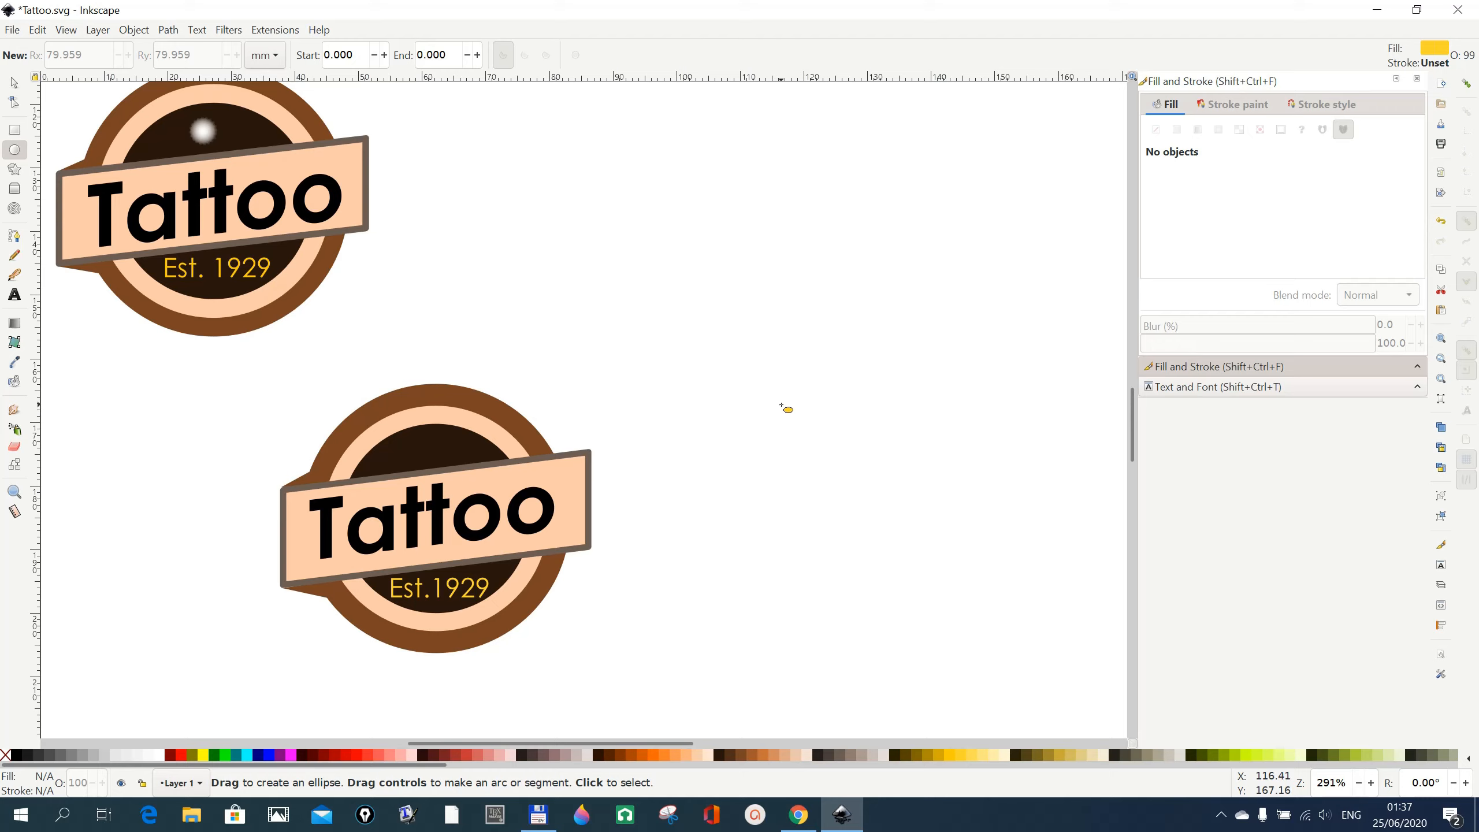
{"action": "key", "text": "ctrl"}
{"action": "left_click_drag", "start_coordinate": [782, 404], "coordinate": [807, 429]}
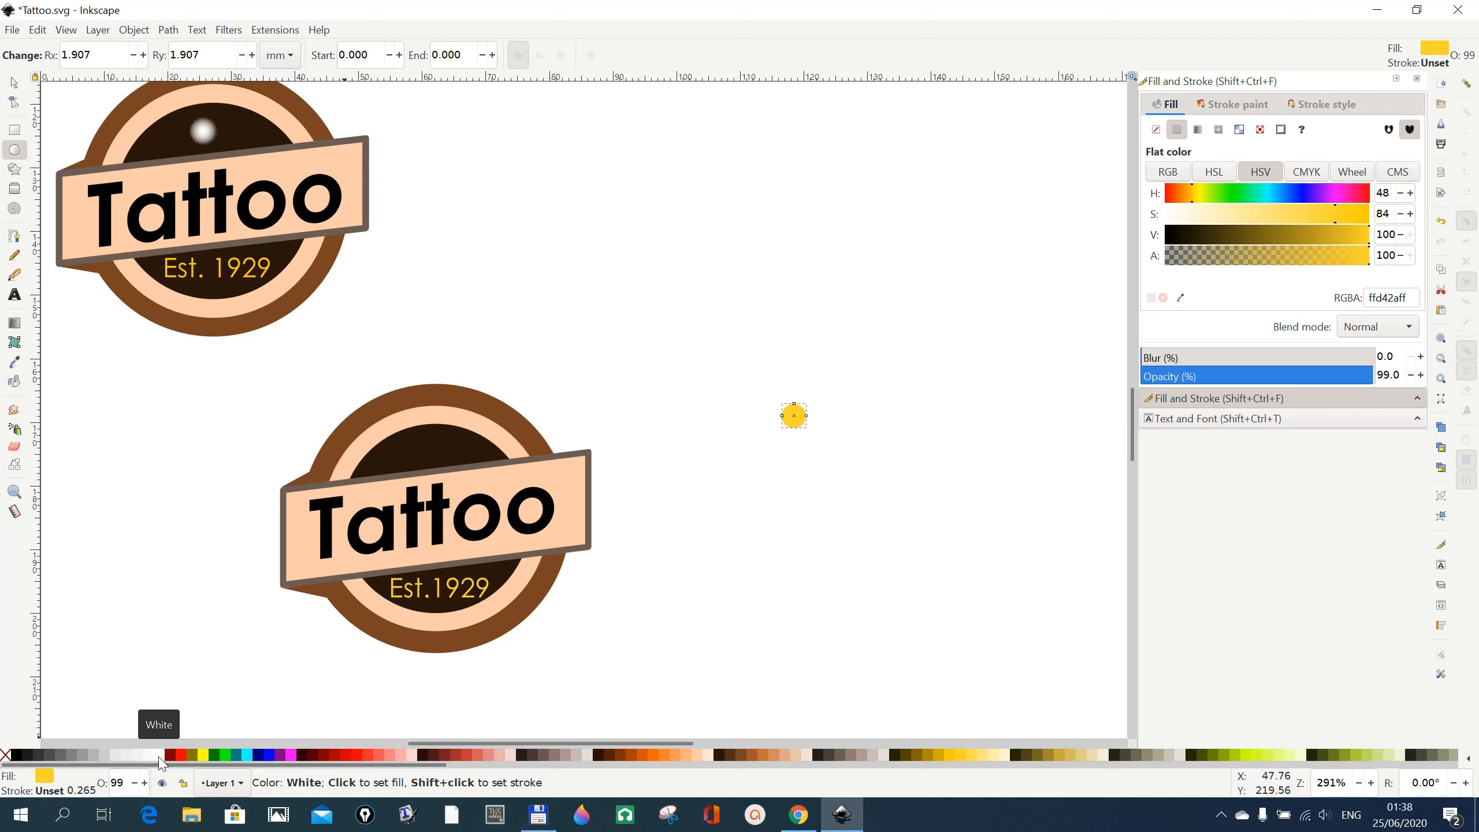
{"action": "left_click", "coordinate": [160, 758]}
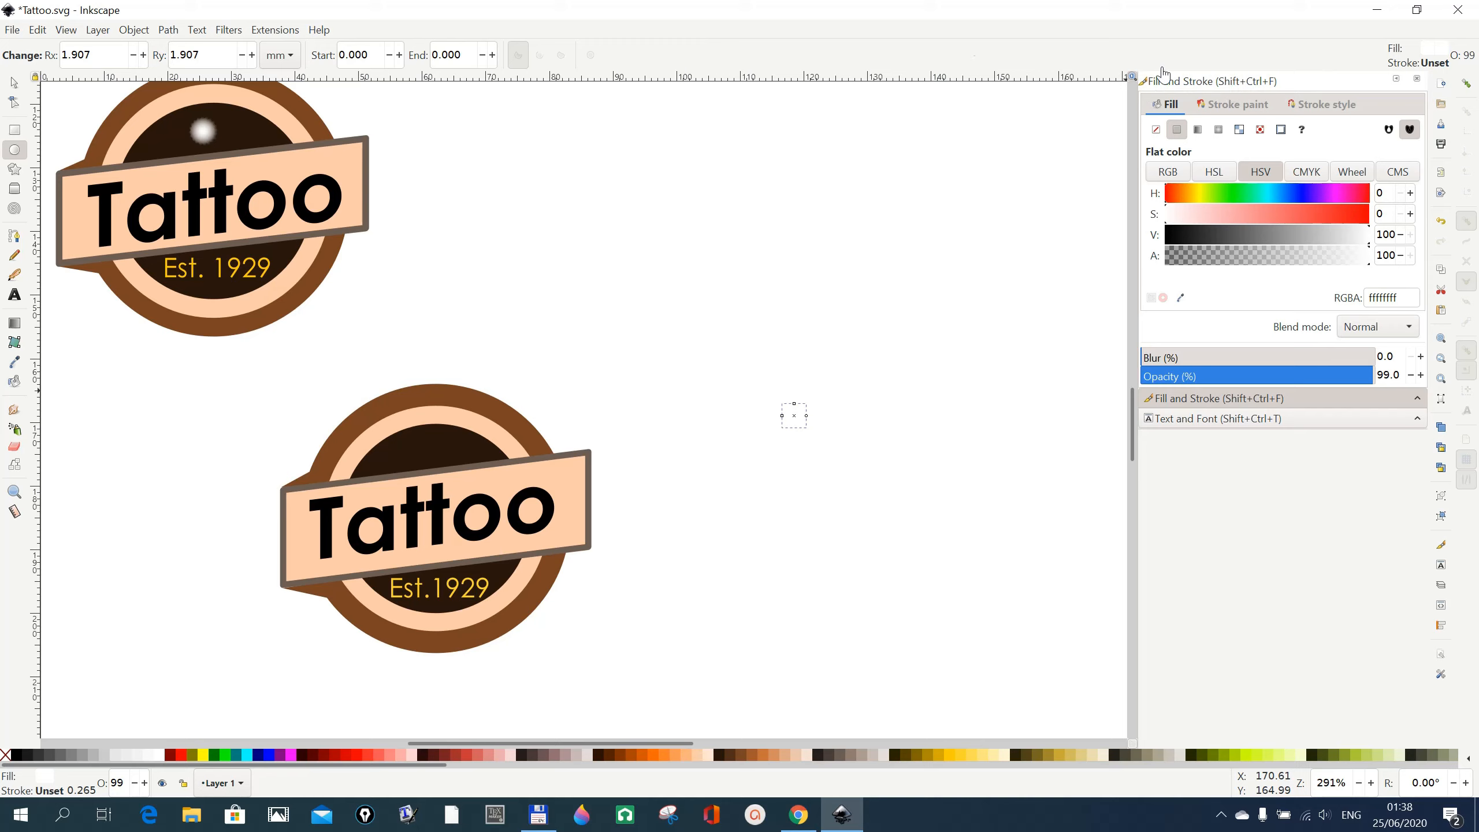
{"action": "left_click", "coordinate": [134, 30]}
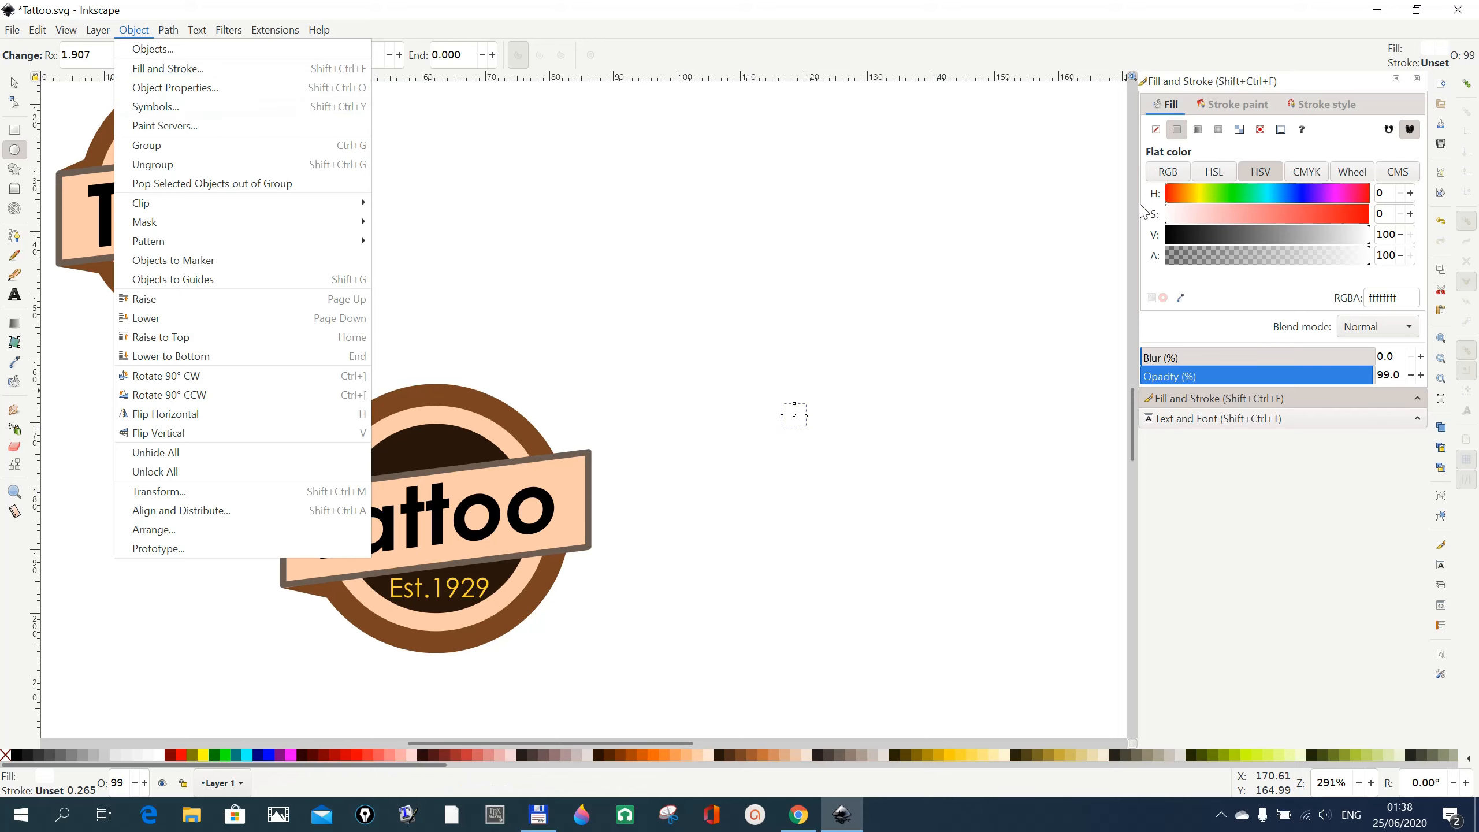
{"action": "left_click", "coordinate": [1017, 250]}
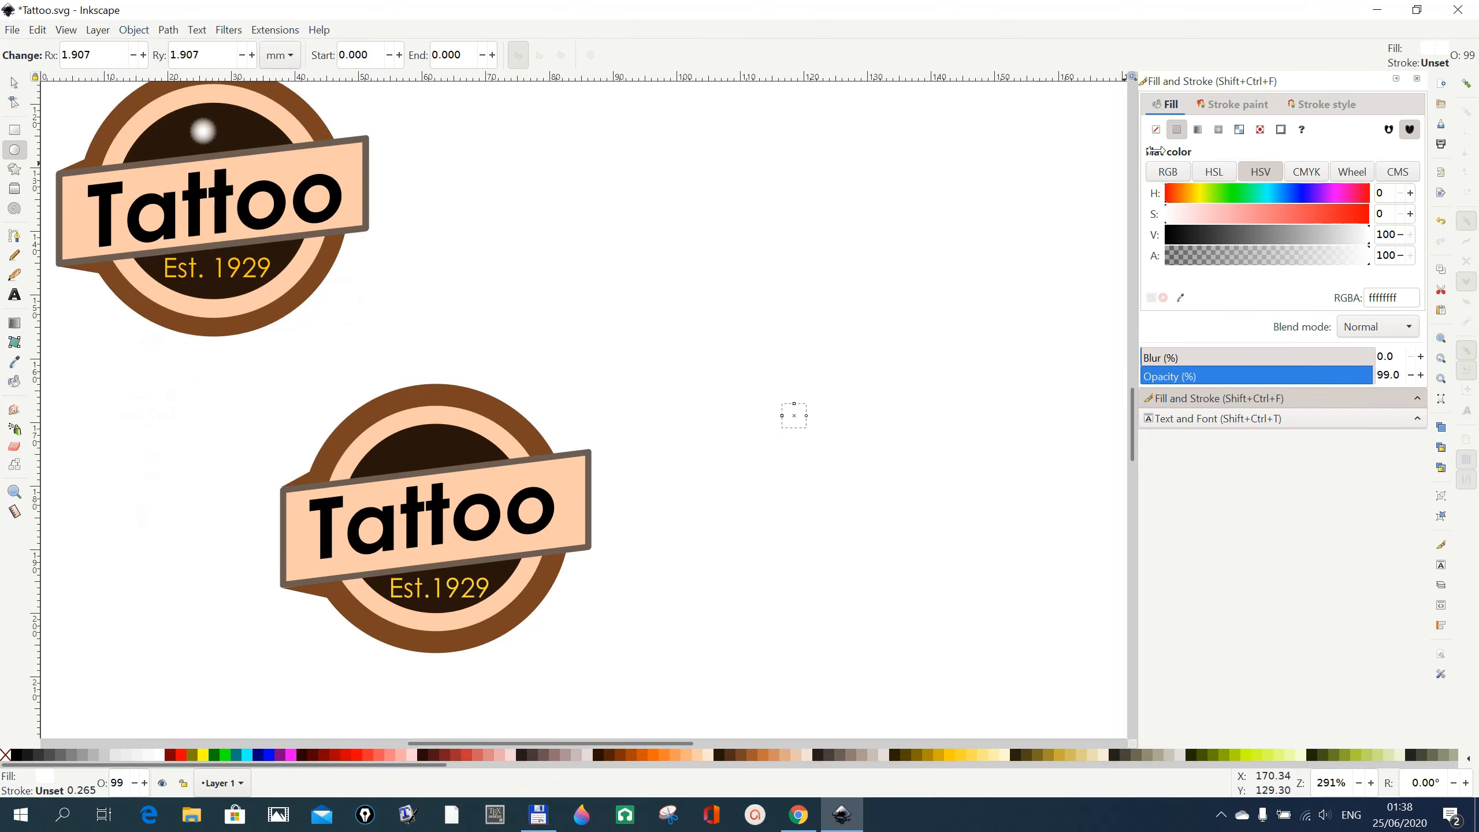
{"action": "left_click", "coordinate": [1219, 131]}
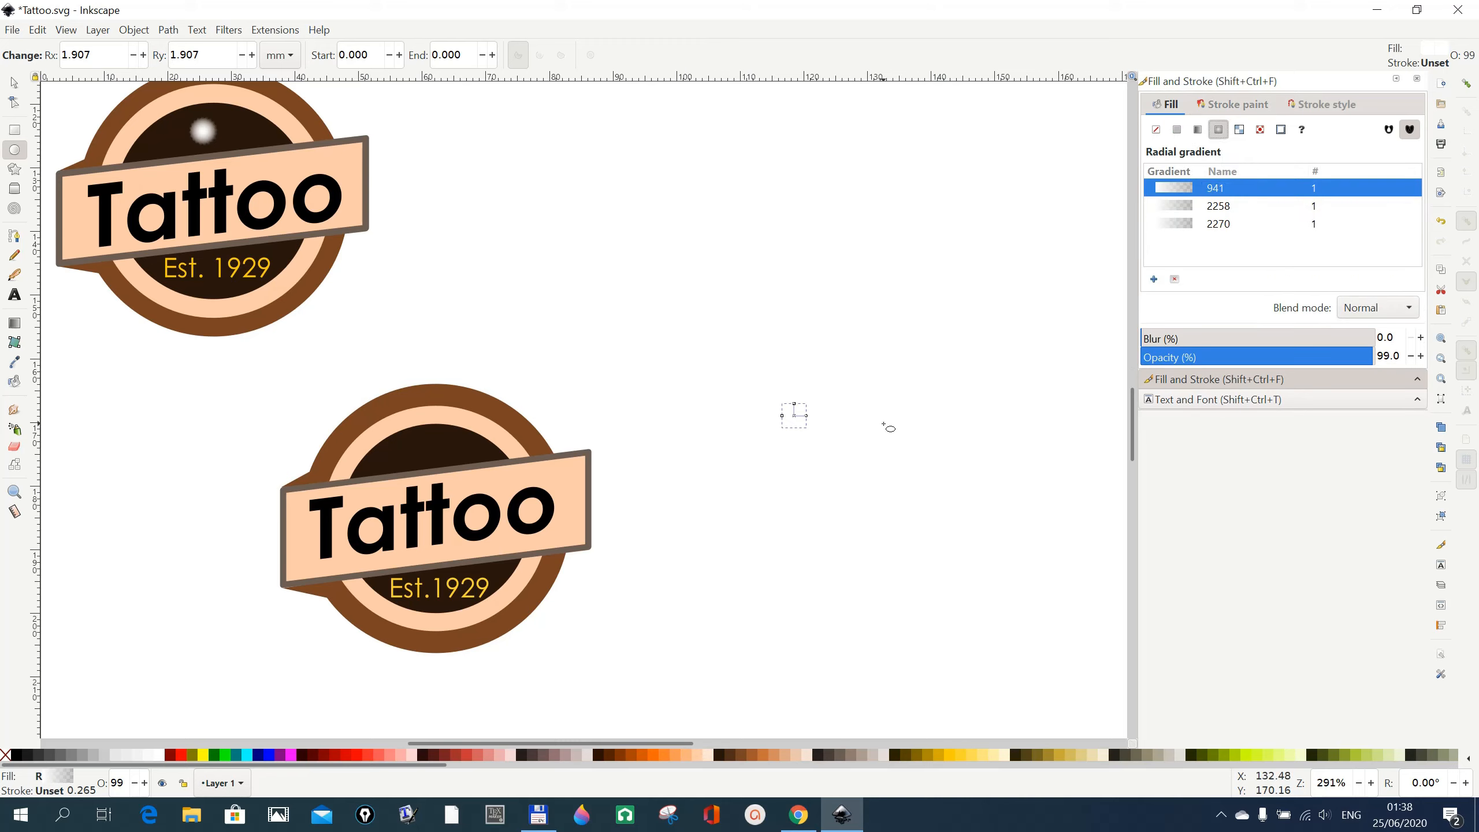
{"action": "key", "text": "Escape"}
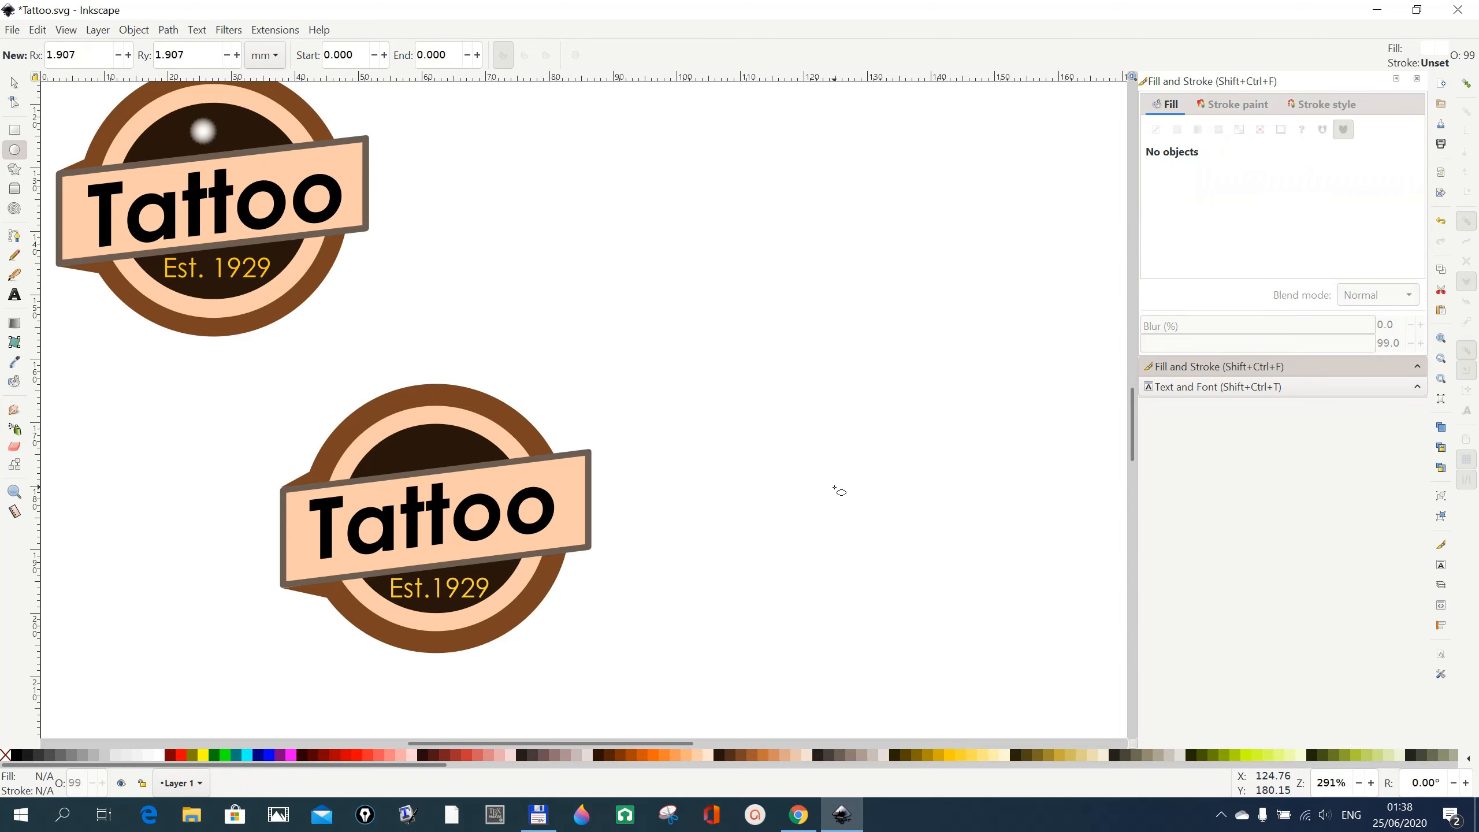
Move the white gradient circle into the dark area above the banner and nudge it slightly left of centre
{"action": "left_click", "coordinate": [14, 86]}
{"action": "left_click_drag", "start_coordinate": [638, 331], "coordinate": [832, 483]}
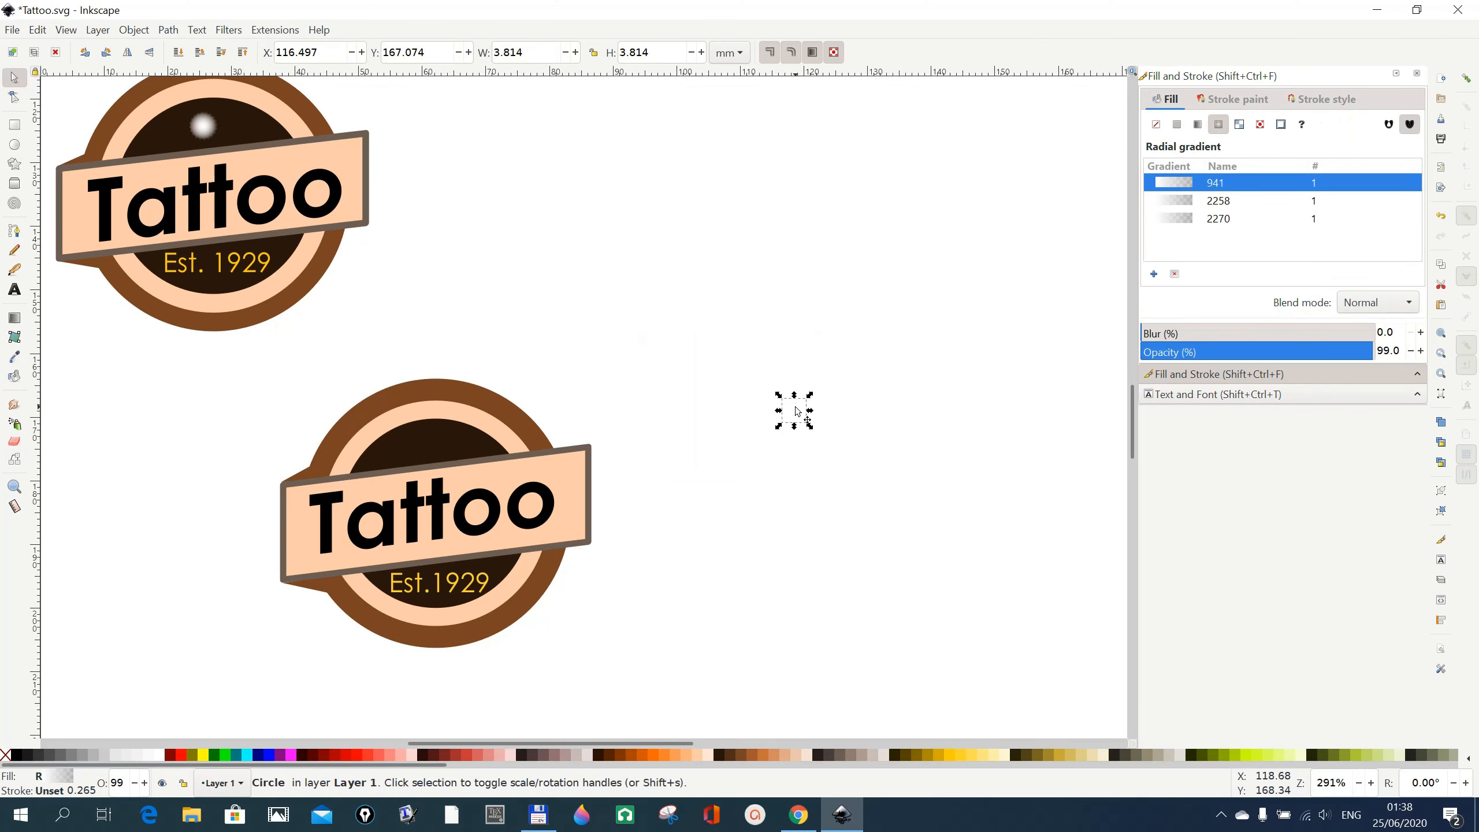
{"action": "left_click_drag", "start_coordinate": [798, 411], "coordinate": [431, 448]}
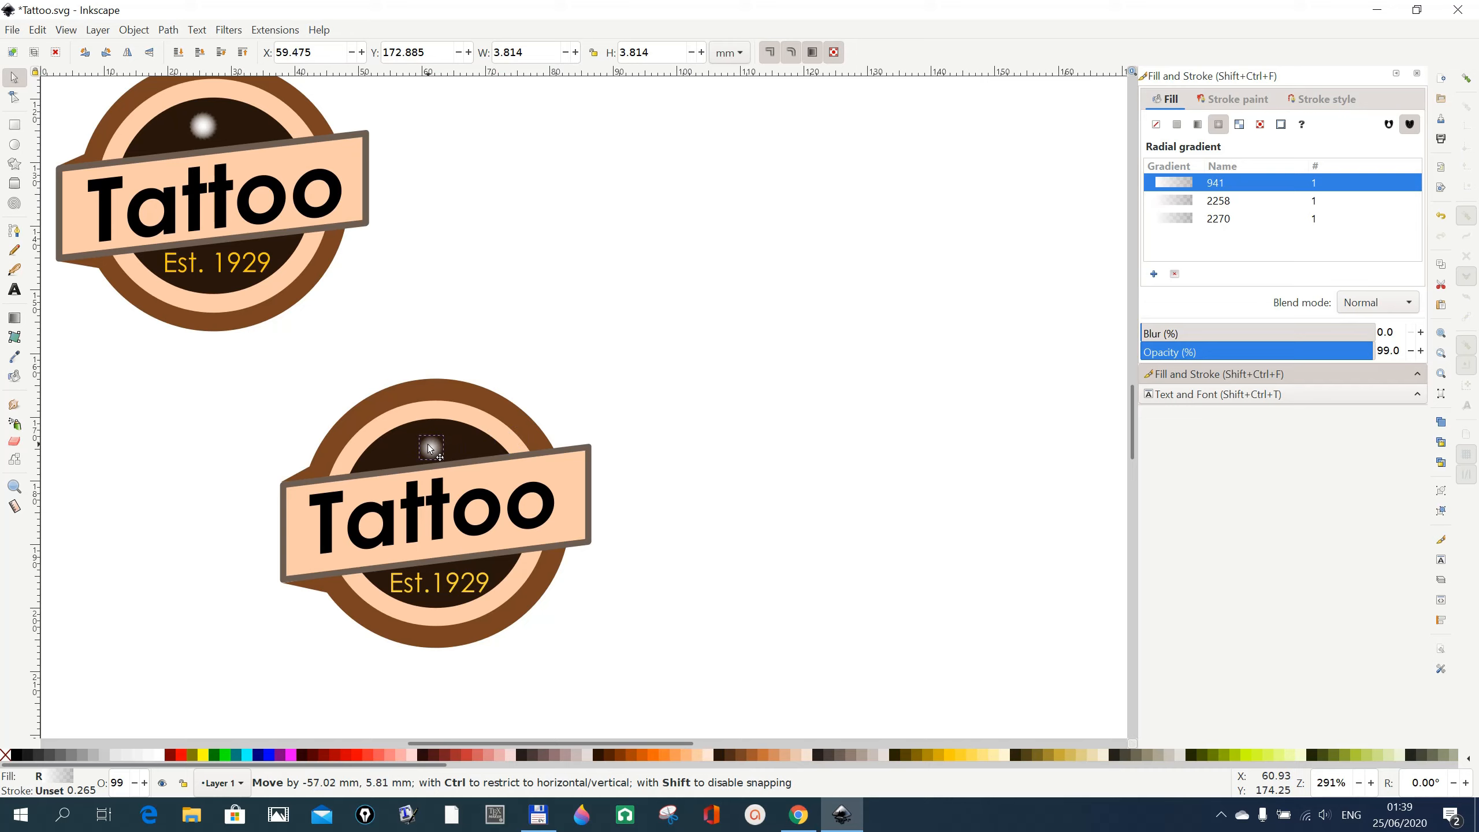
{"action": "left_click_drag", "start_coordinate": [431, 448], "coordinate": [431, 449]}
{"action": "left_click", "coordinate": [794, 571]}
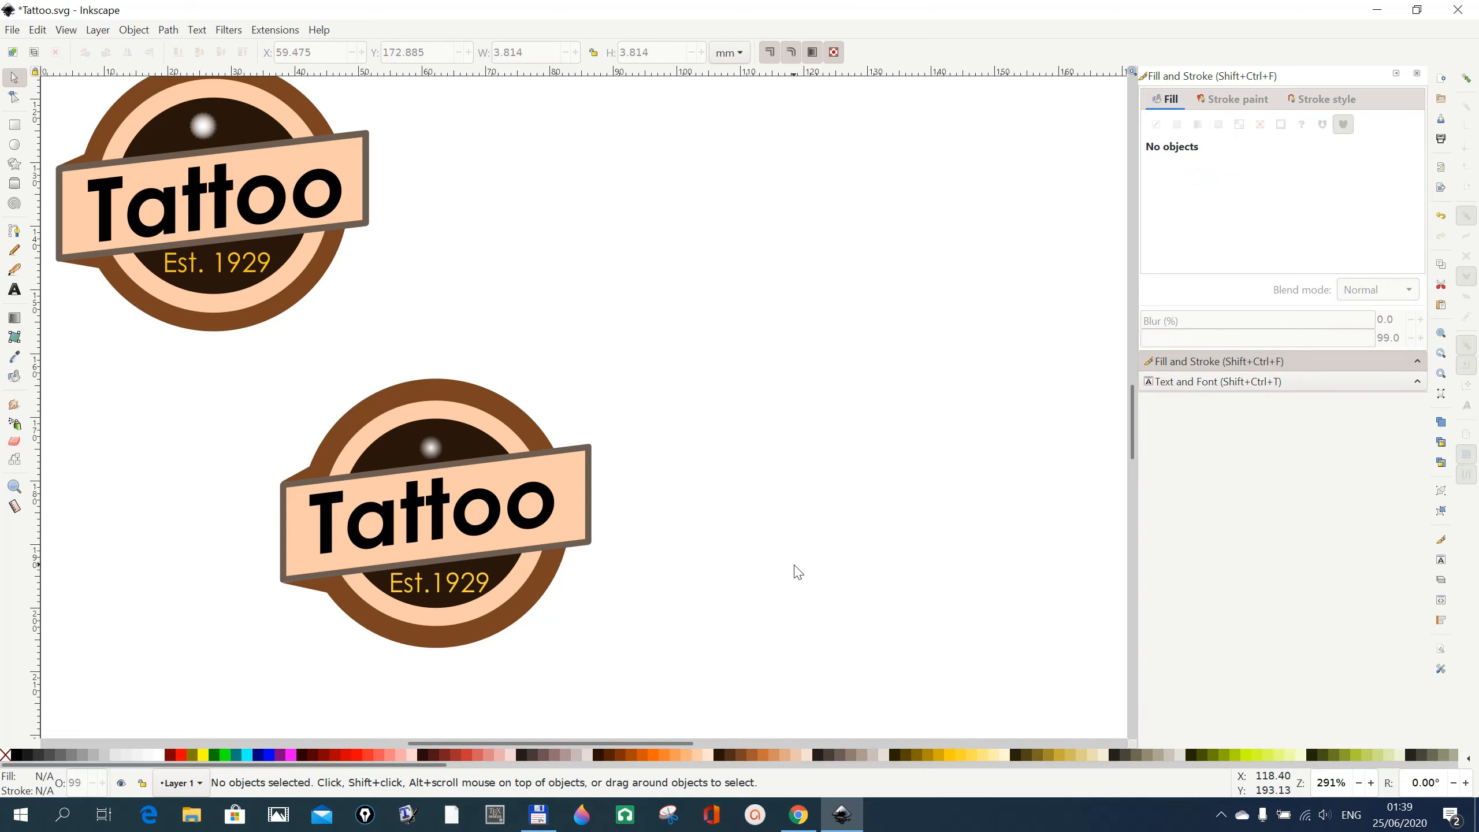
{"action": "left_click_drag", "start_coordinate": [433, 451], "coordinate": [421, 453]}
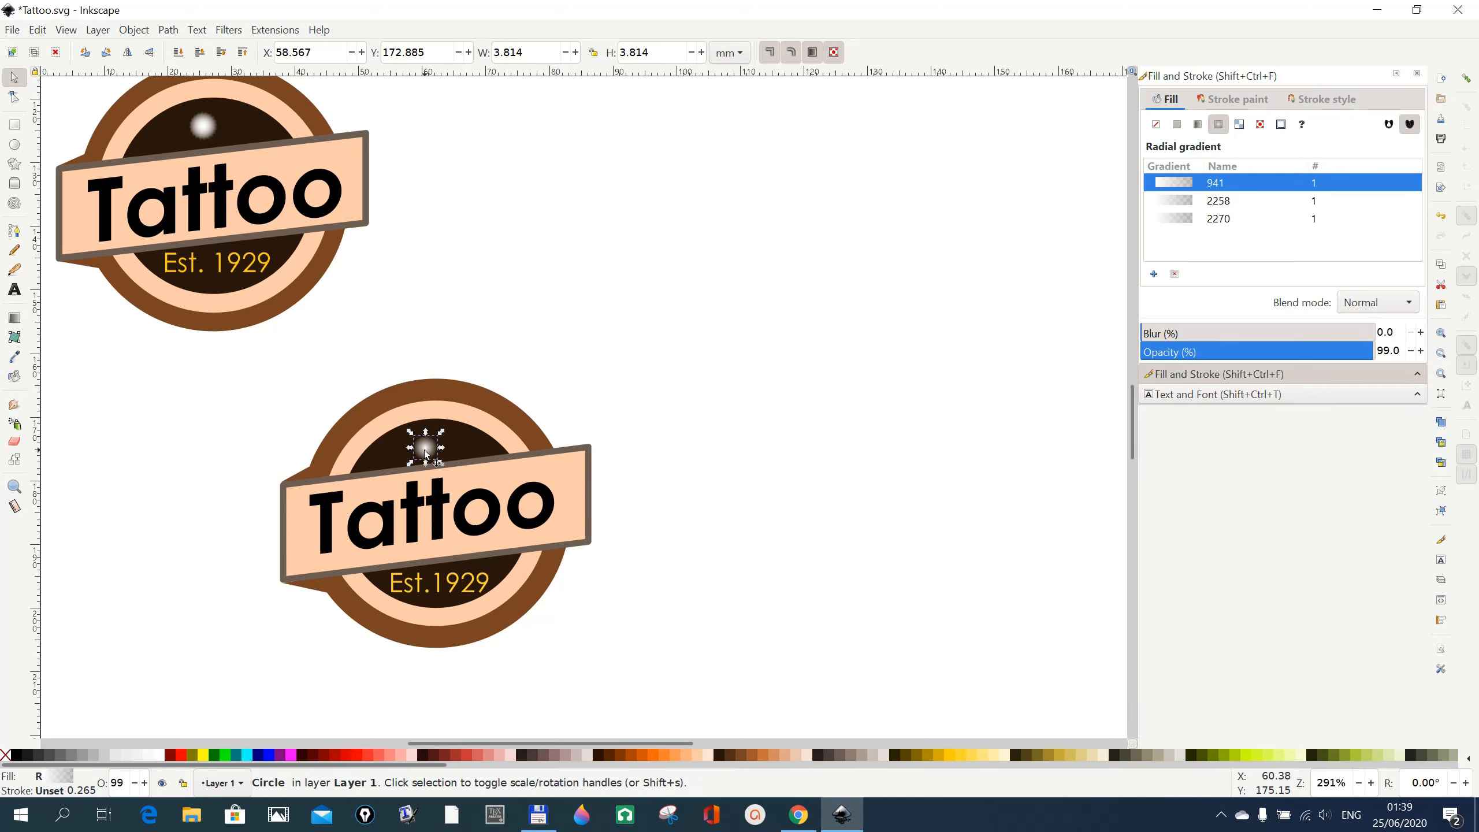
{"action": "left_click", "coordinate": [927, 531]}
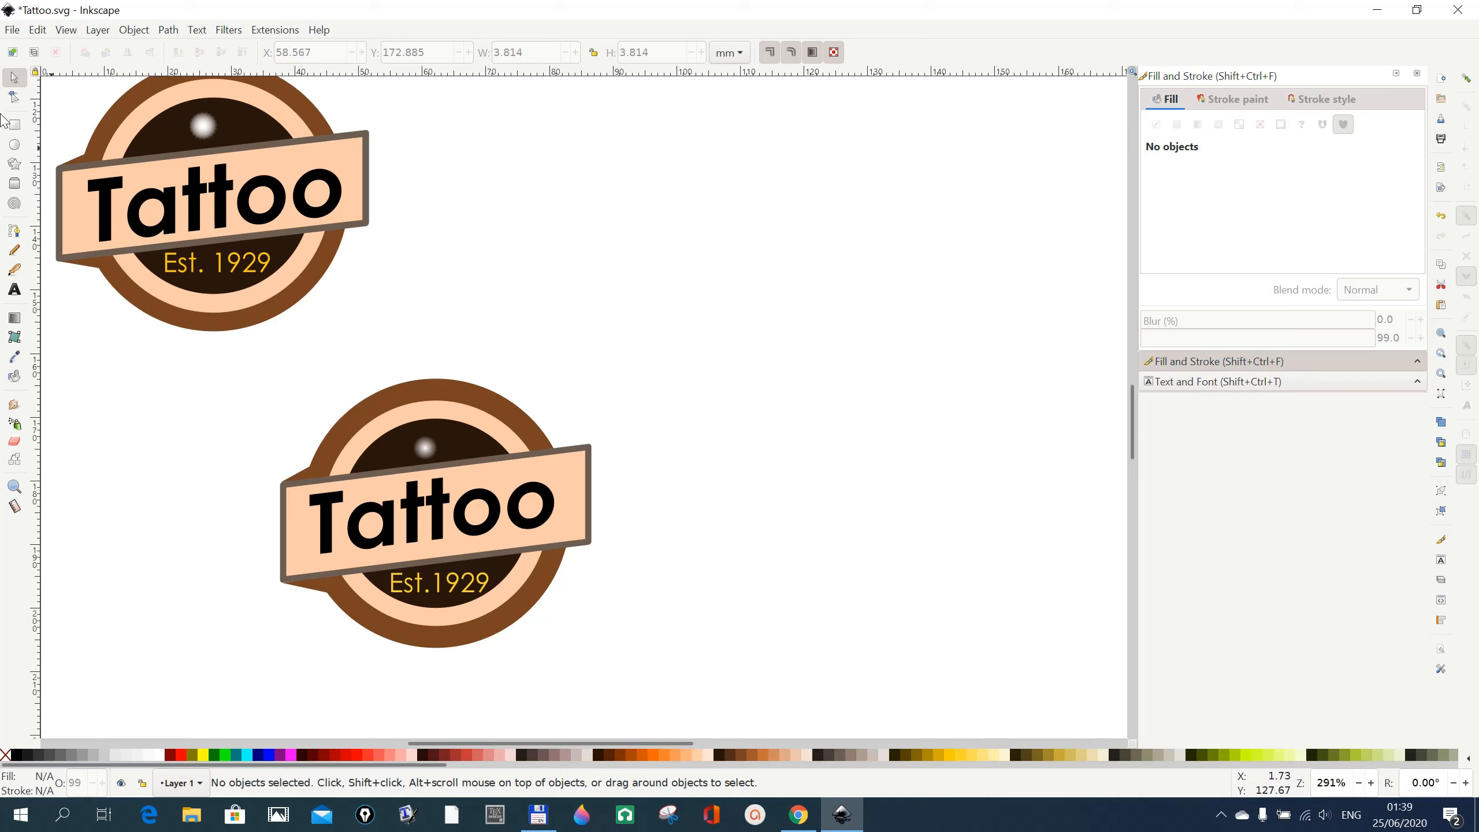
Draw a 20-corner star on the empty canvas, fill it with brown #803300 and scale it to about 4 mm across
{"action": "left_click", "coordinate": [16, 166]}
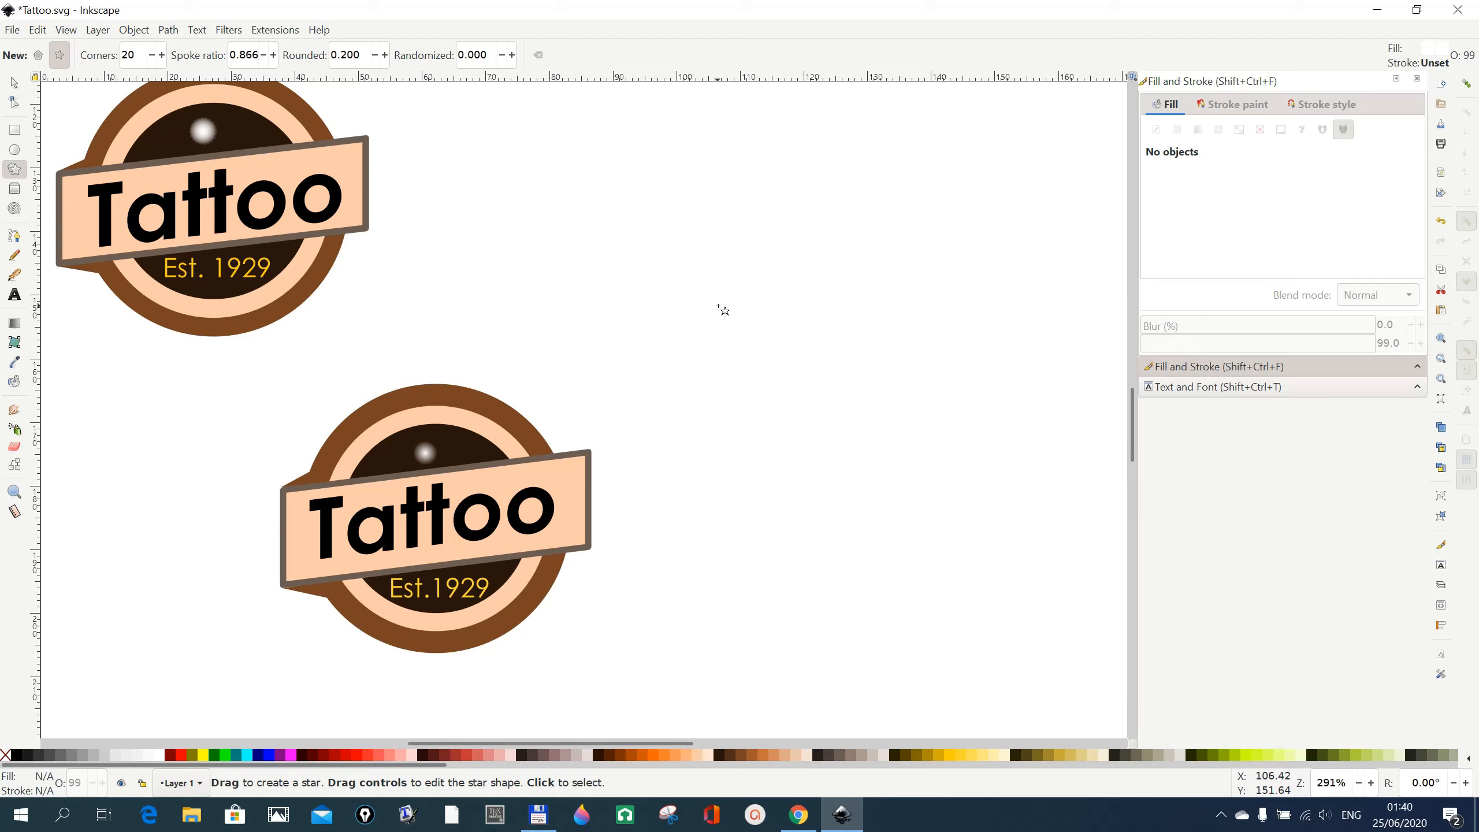
{"action": "left_click_drag", "start_coordinate": [721, 307], "coordinate": [746, 329]}
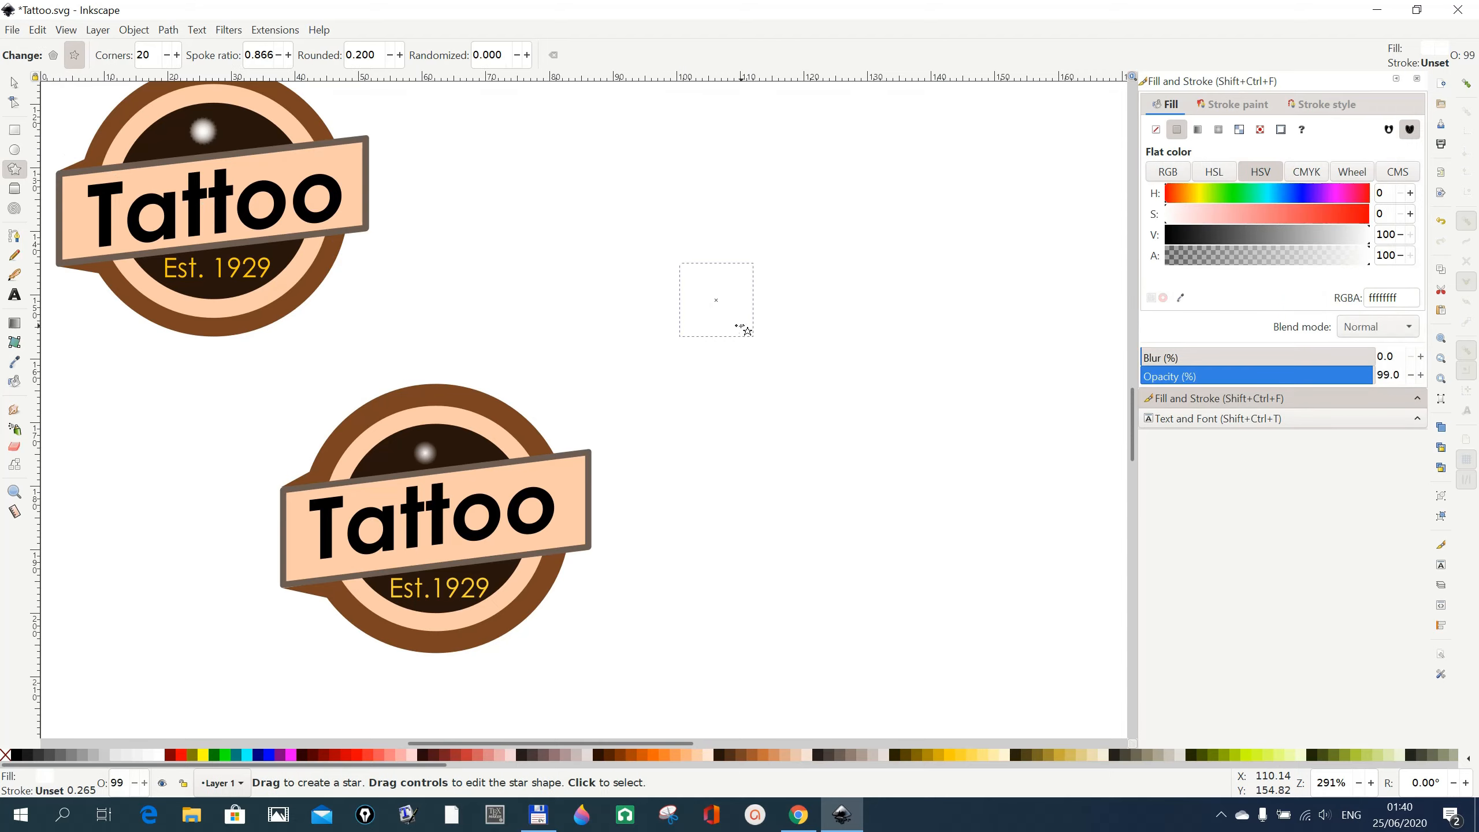
{"action": "left_click", "coordinate": [621, 757]}
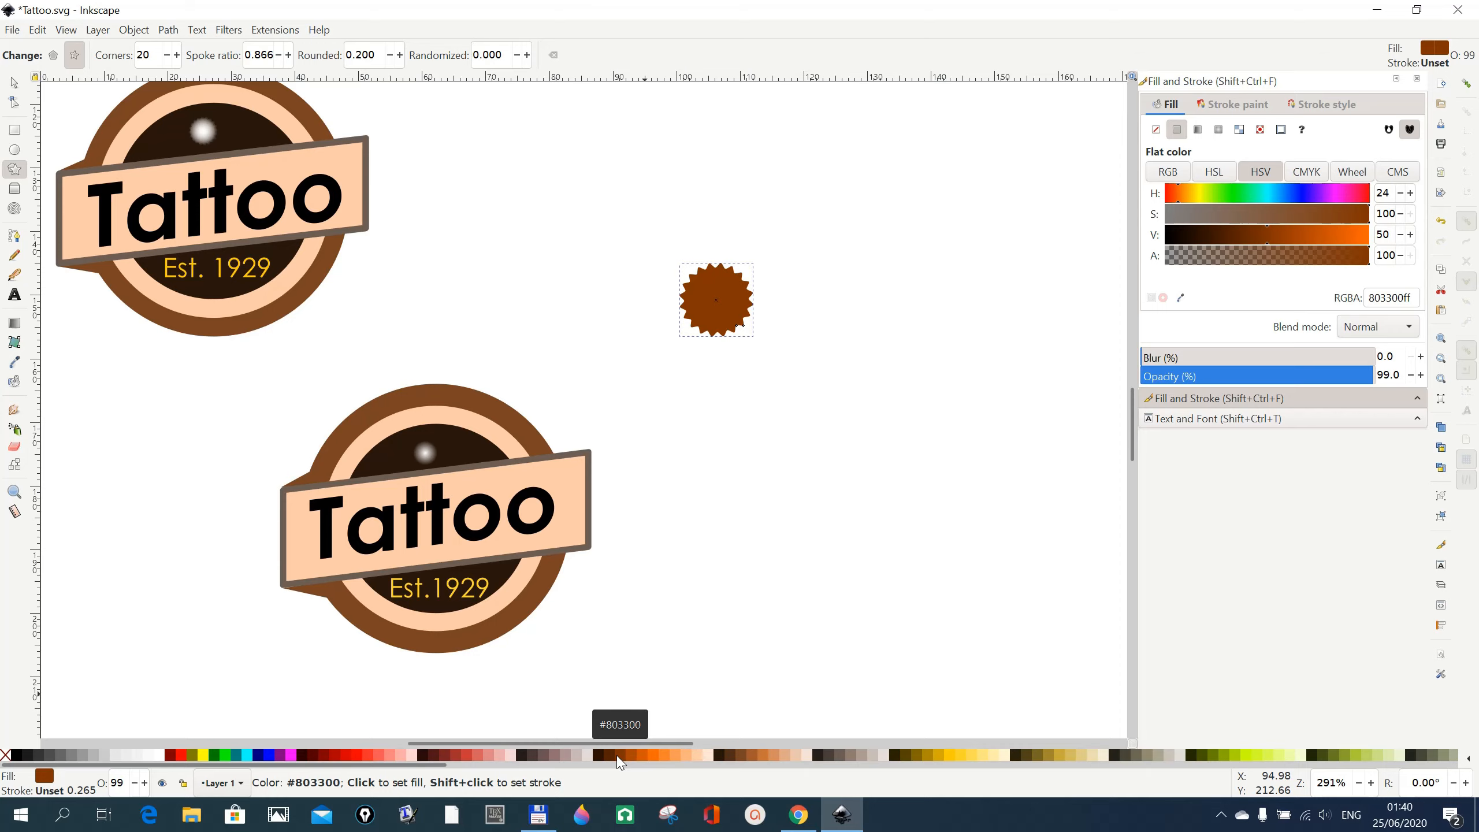
{"action": "left_click", "coordinate": [14, 83]}
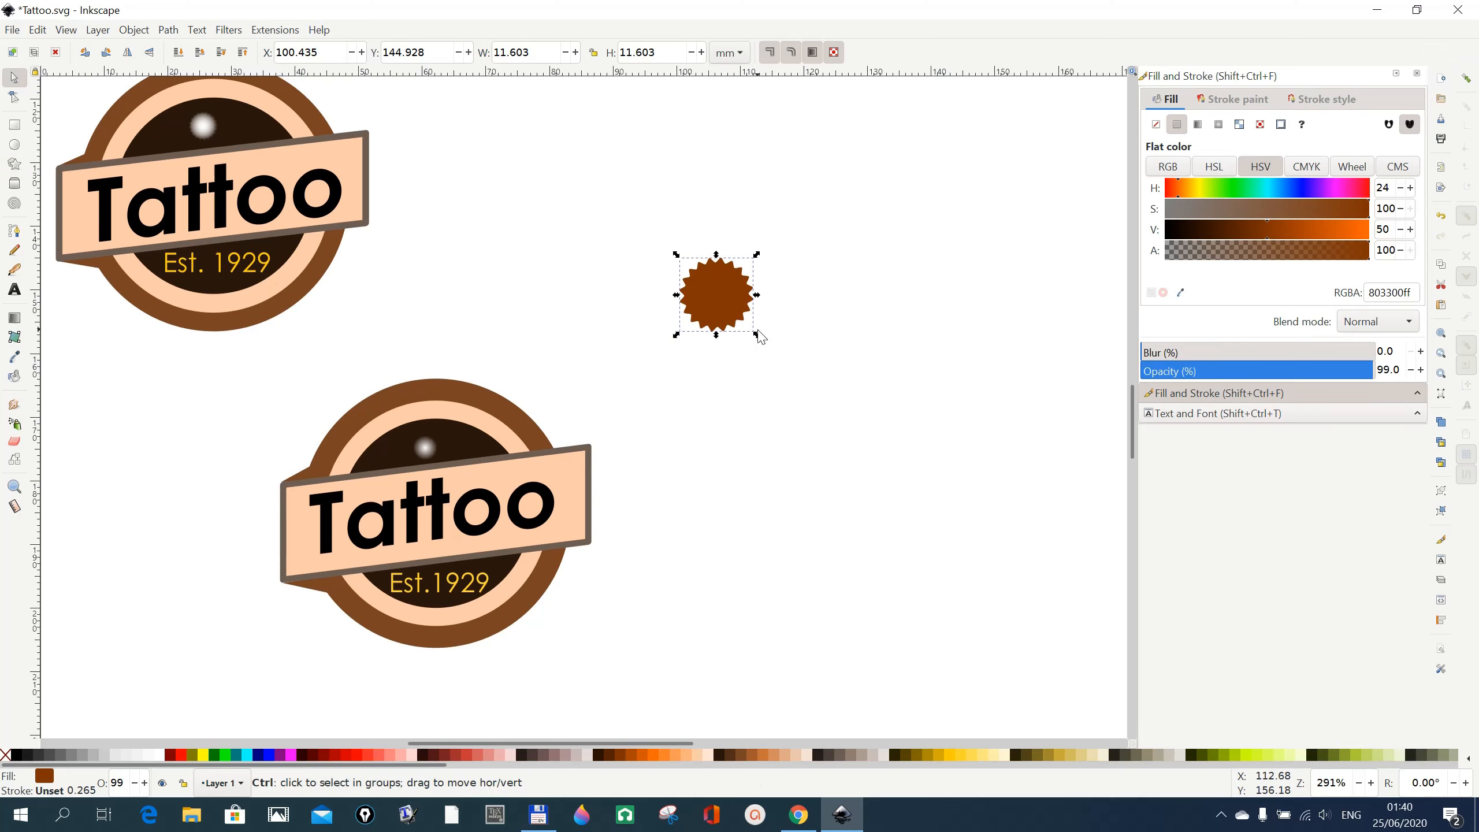
{"action": "left_click_drag", "start_coordinate": [760, 338], "coordinate": [720, 293]}
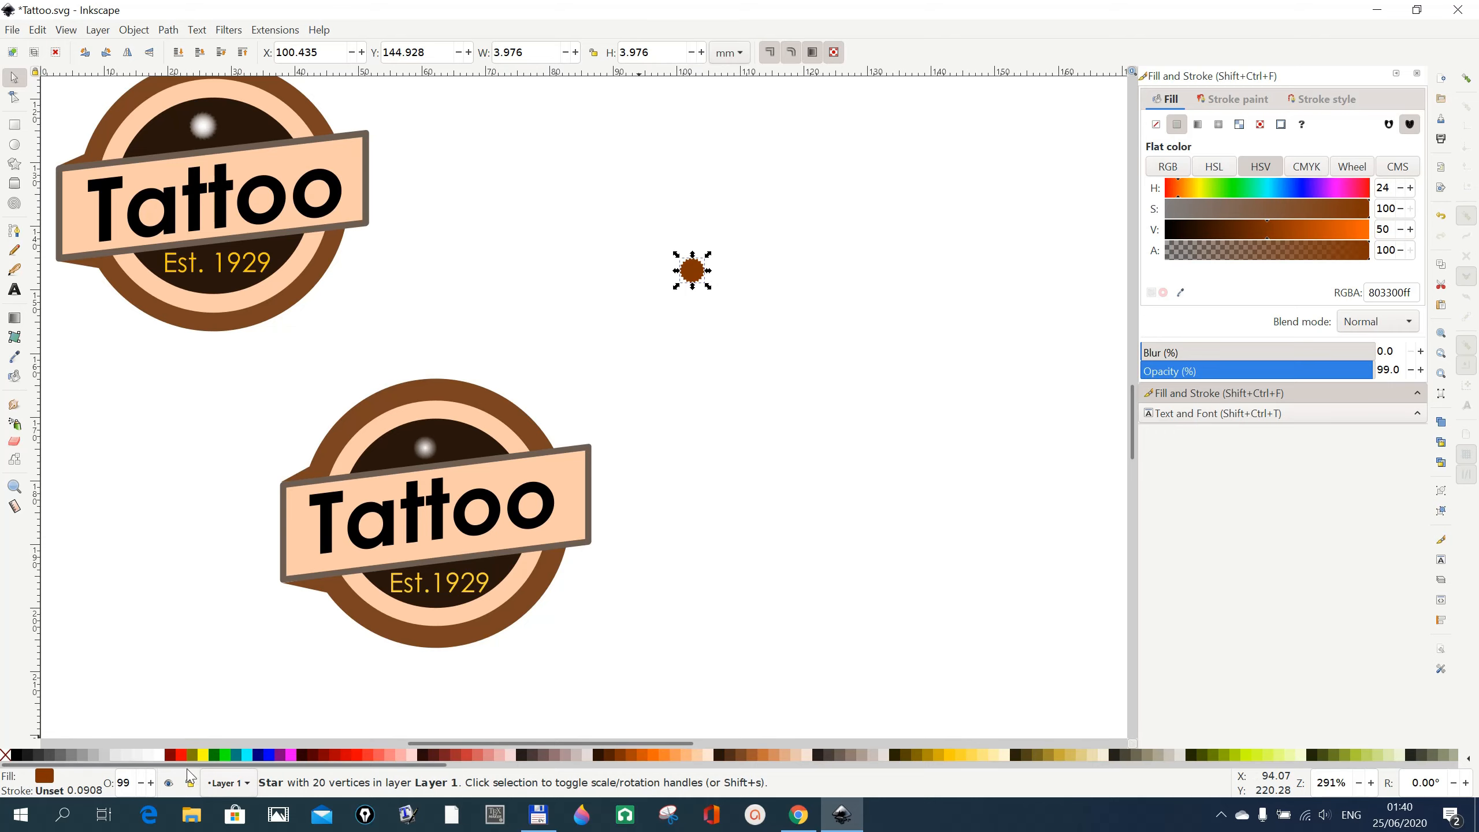
Give the small star a white radial gradient fill and place it over the gradient circle above the banner
{"action": "left_click", "coordinate": [163, 756]}
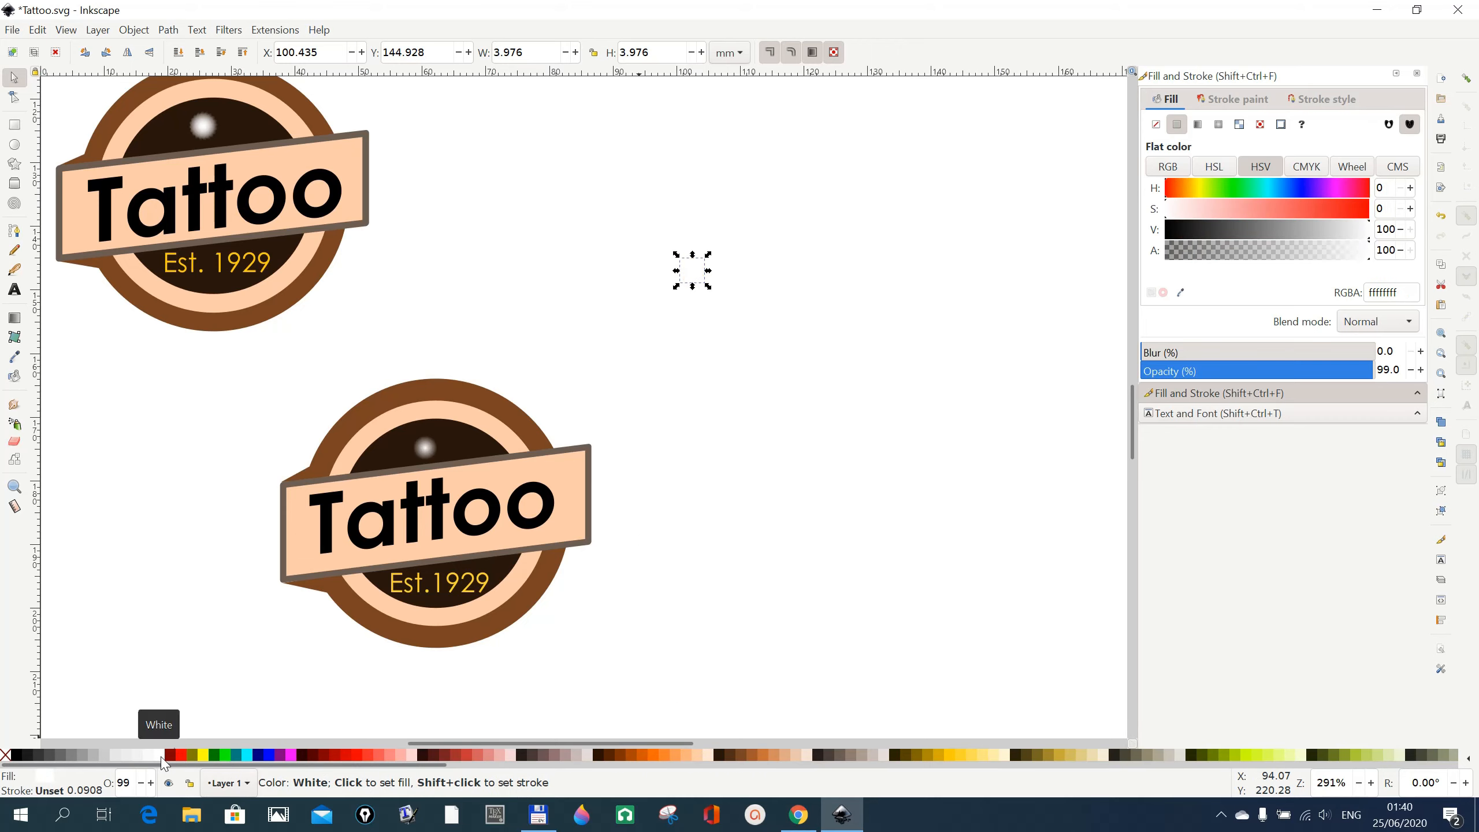
{"action": "left_click", "coordinate": [1219, 125]}
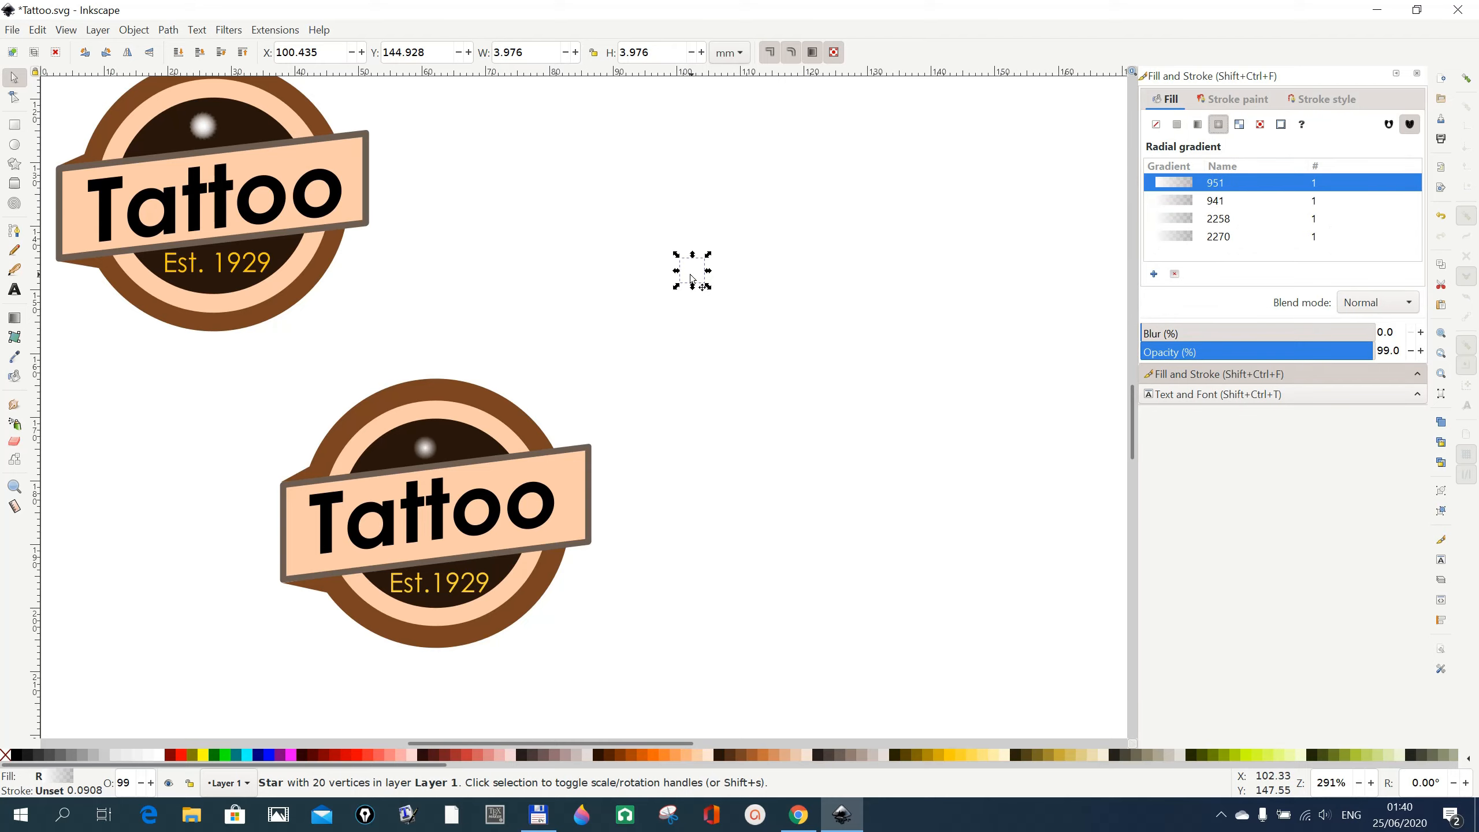
{"action": "left_click_drag", "start_coordinate": [681, 283], "coordinate": [423, 453]}
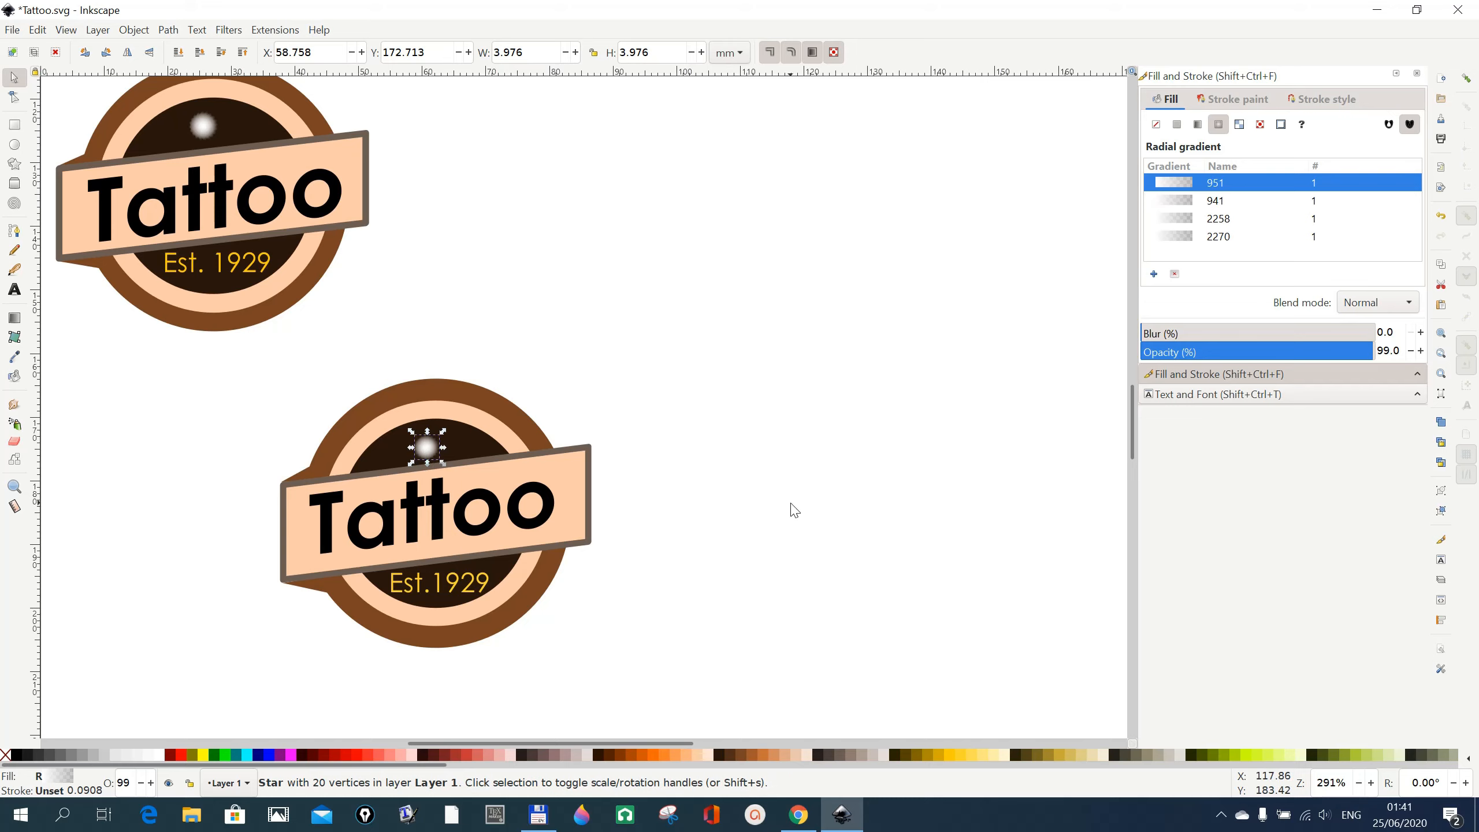
{"action": "key", "text": "Escape"}
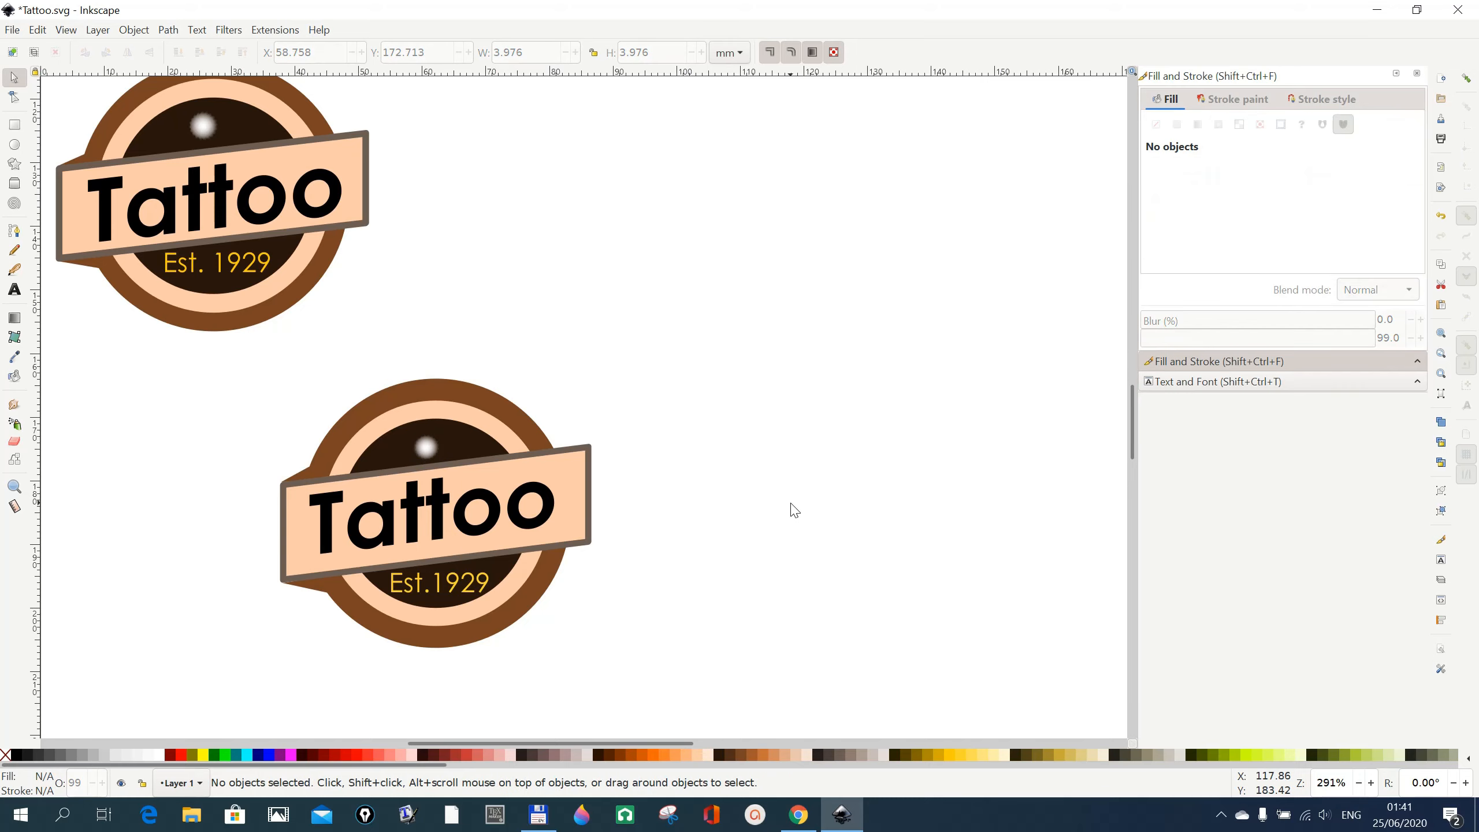